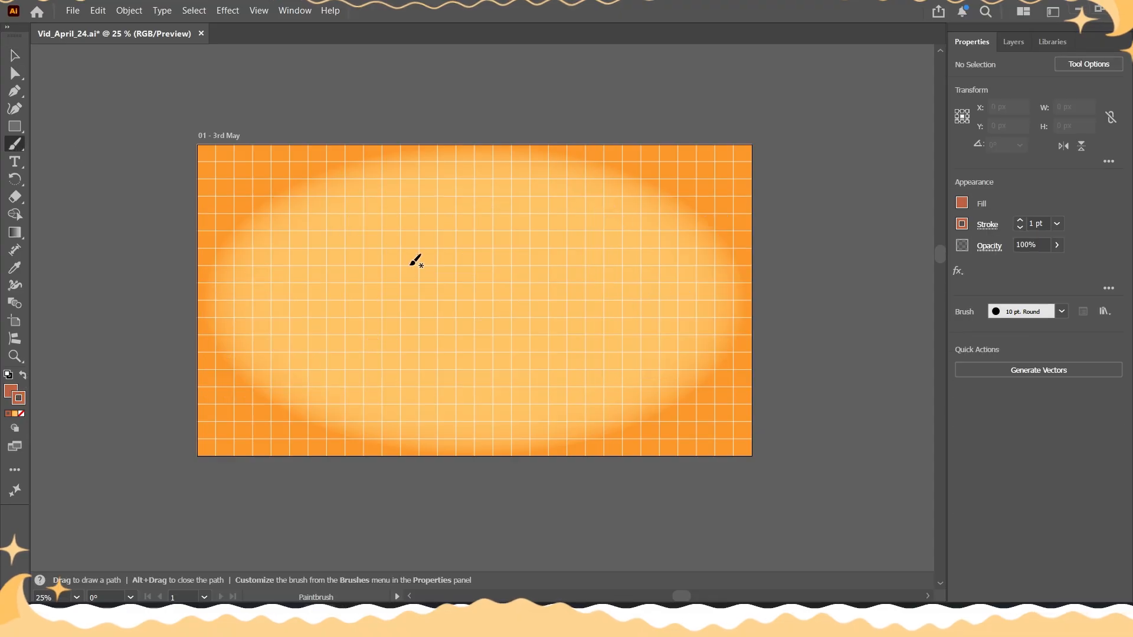
- Paint a filled five-petal flower with an unfilled leafy stem, and a cloud outline to its upper right, using the 10 pt. Round brush
{"action": "scroll", "coordinate": [454, 266], "scroll_direction": "up", "scroll_amount": 1}
{"action": "mouse_move", "coordinate": [450, 298]}
{"action": "left_mouse_down"}
{"action": "mouse_move", "coordinate": [496, 295]}
{"action": "mouse_move", "coordinate": [460, 310]}
{"action": "mouse_move", "coordinate": [478, 243]}
{"action": "mouse_move", "coordinate": [491, 279]}
{"action": "mouse_move", "coordinate": [522, 257]}
{"action": "mouse_move", "coordinate": [520, 294]}
{"action": "mouse_move", "coordinate": [501, 296]}
{"action": "mouse_move", "coordinate": [526, 319]}
{"action": "mouse_move", "coordinate": [448, 335]}
{"action": "mouse_move", "coordinate": [462, 303]}
{"action": "mouse_move", "coordinate": [426, 308]}
{"action": "mouse_move", "coordinate": [428, 269]}
{"action": "mouse_move", "coordinate": [457, 263]}
{"action": "left_mouse_up"}
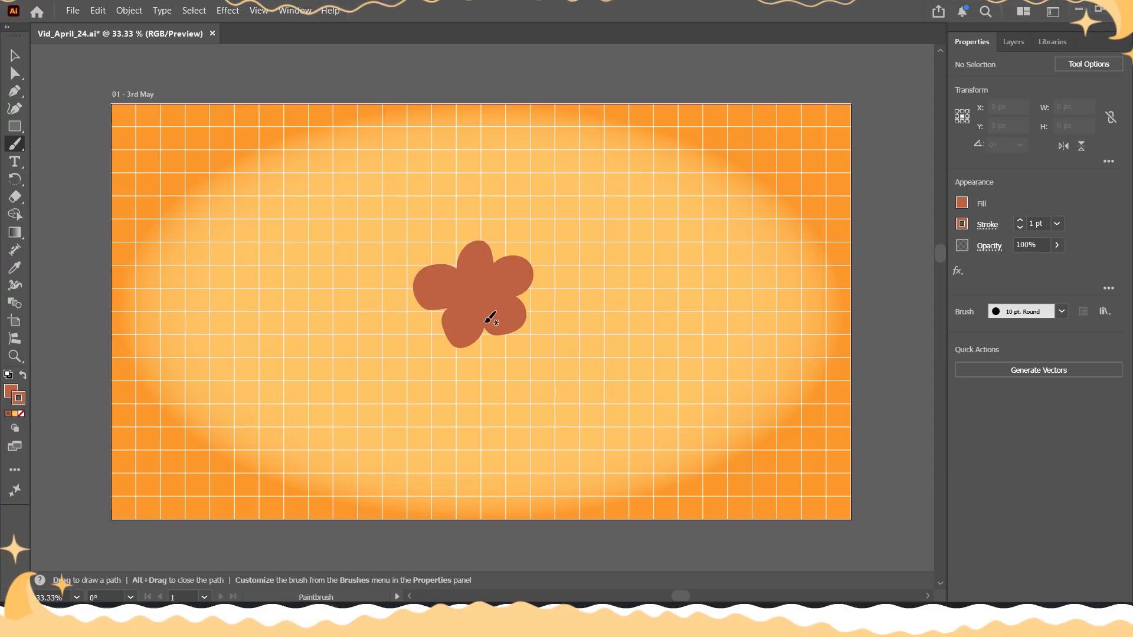
{"action": "left_click", "coordinate": [11, 391]}
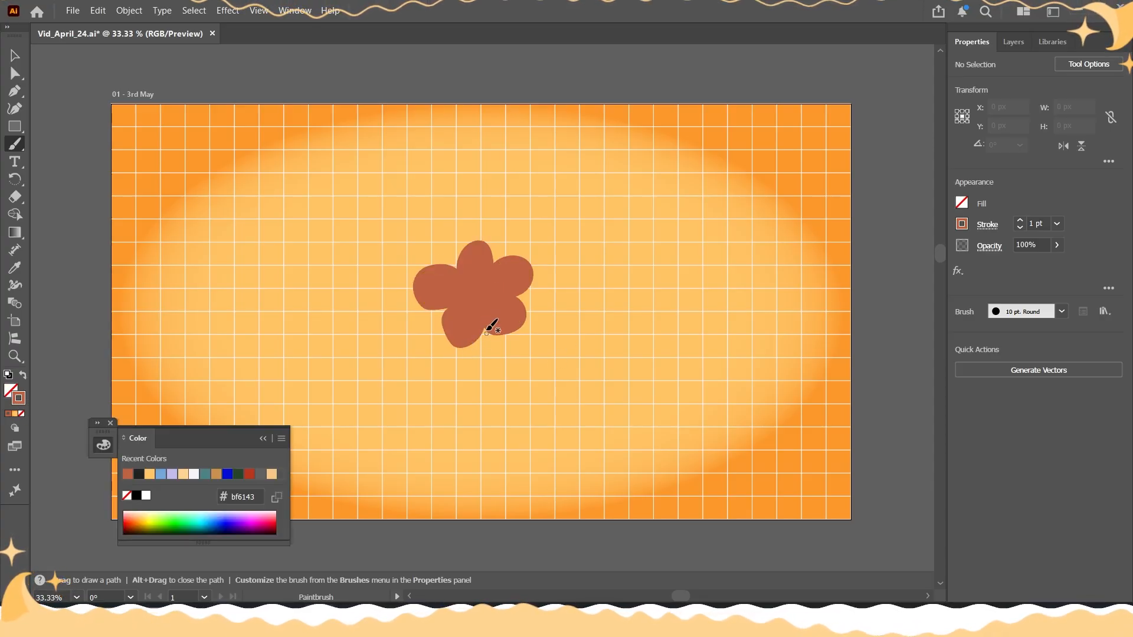
{"action": "mouse_move", "coordinate": [492, 327]}
{"action": "left_mouse_down"}
{"action": "mouse_move", "coordinate": [479, 374]}
{"action": "mouse_move", "coordinate": [439, 430]}
{"action": "left_mouse_up"}
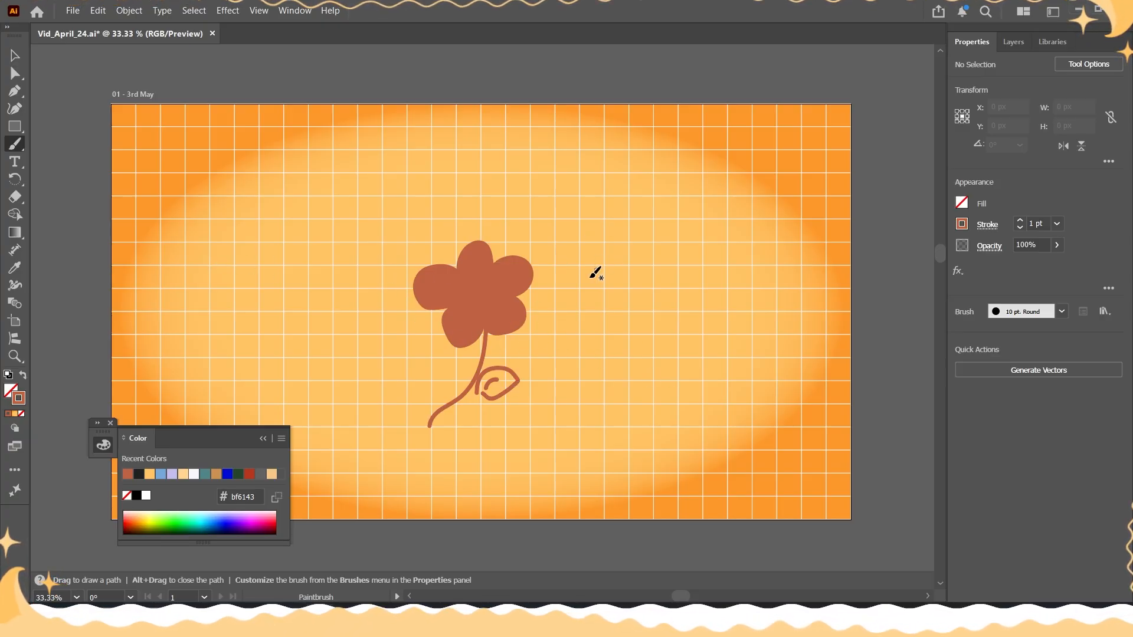
{"action": "mouse_move", "coordinate": [591, 276]}
{"action": "left_mouse_down"}
{"action": "mouse_move", "coordinate": [614, 228]}
{"action": "mouse_move", "coordinate": [598, 198]}
{"action": "mouse_move", "coordinate": [636, 153]}
{"action": "mouse_move", "coordinate": [685, 183]}
{"action": "mouse_move", "coordinate": [688, 222]}
{"action": "mouse_move", "coordinate": [751, 193]}
{"action": "mouse_move", "coordinate": [840, 250]}
{"action": "mouse_move", "coordinate": [803, 289]}
{"action": "mouse_move", "coordinate": [609, 290]}
{"action": "mouse_move", "coordinate": [587, 277]}
{"action": "left_mouse_up"}
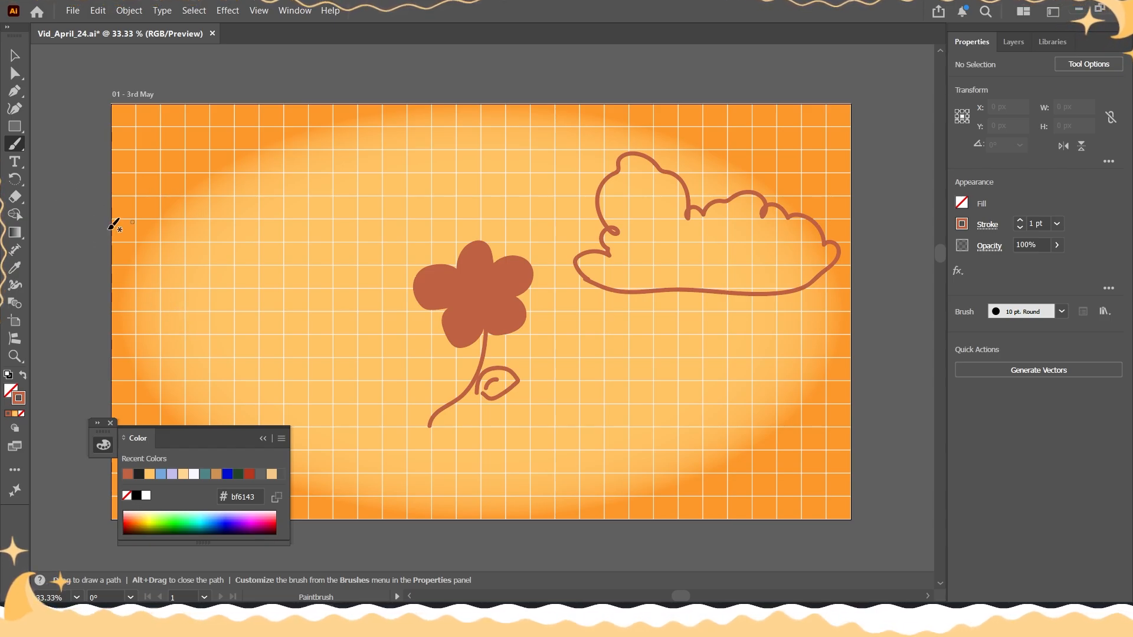
- Try the Accurate fidelity setting for the Paintbrush tool, and return fidelity to the midpoint between Accurate and Smooth
{"action": "double_click", "coordinate": [8, 149]}
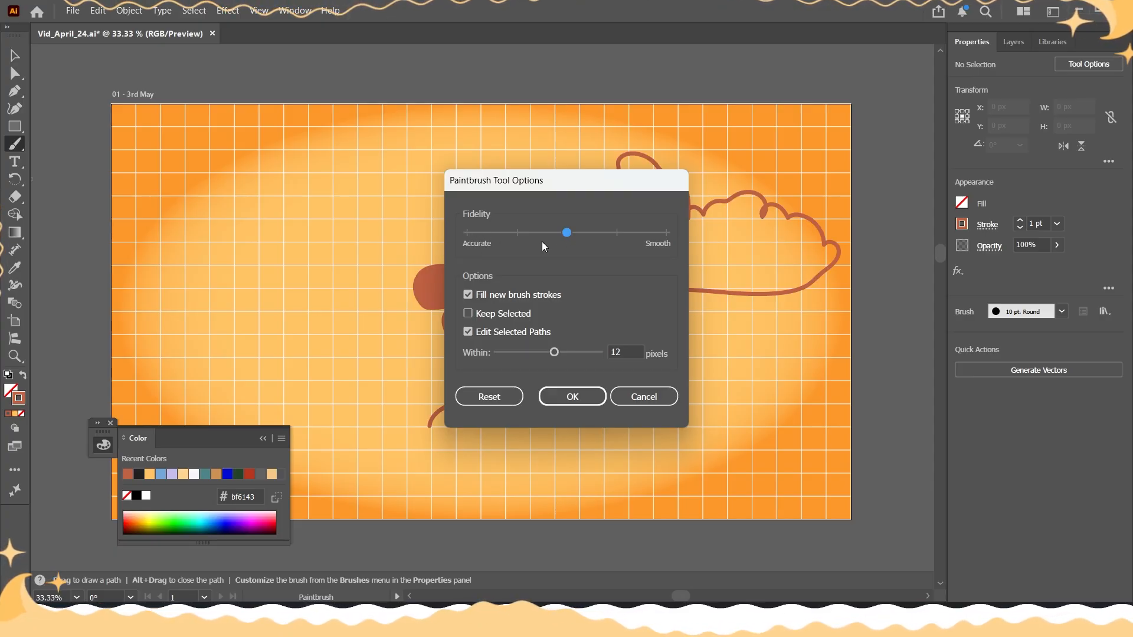
{"action": "left_click", "coordinate": [468, 234]}
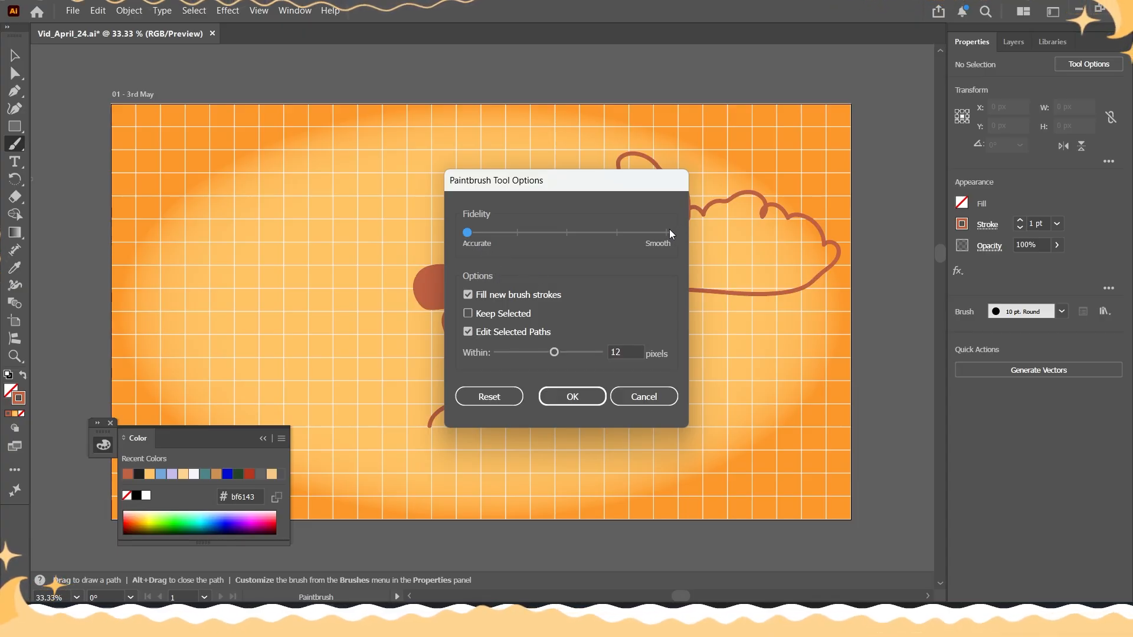
{"action": "left_click", "coordinate": [567, 233]}
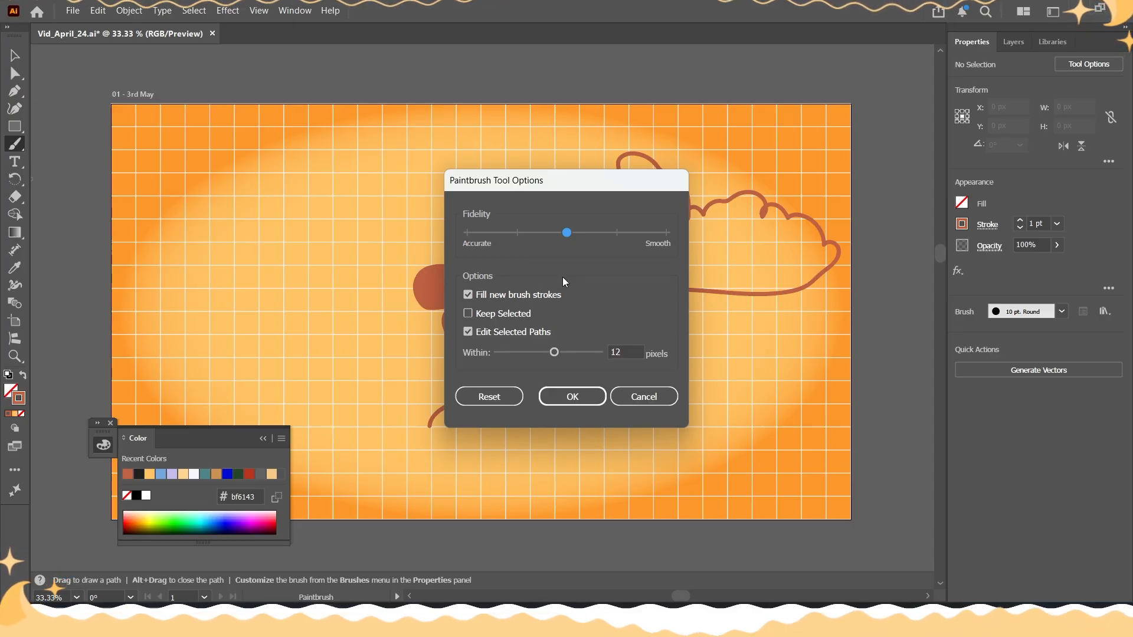
{"action": "left_click", "coordinate": [627, 352]}
{"action": "left_click", "coordinate": [572, 397]}
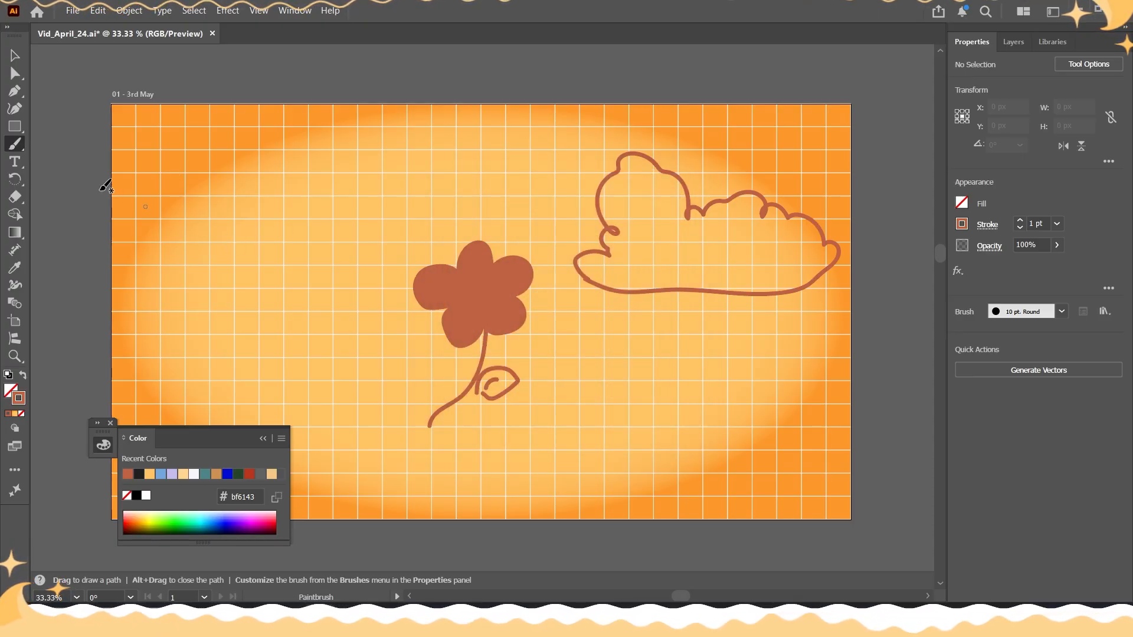
{"action": "double_click", "coordinate": [8, 146]}
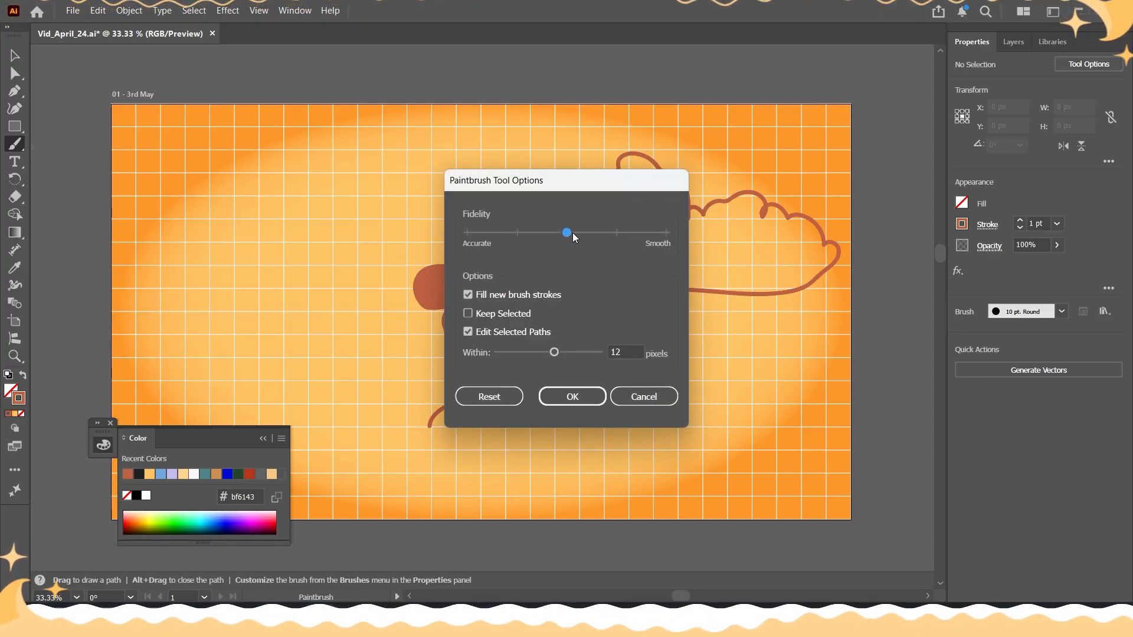
{"action": "left_click", "coordinate": [572, 395]}
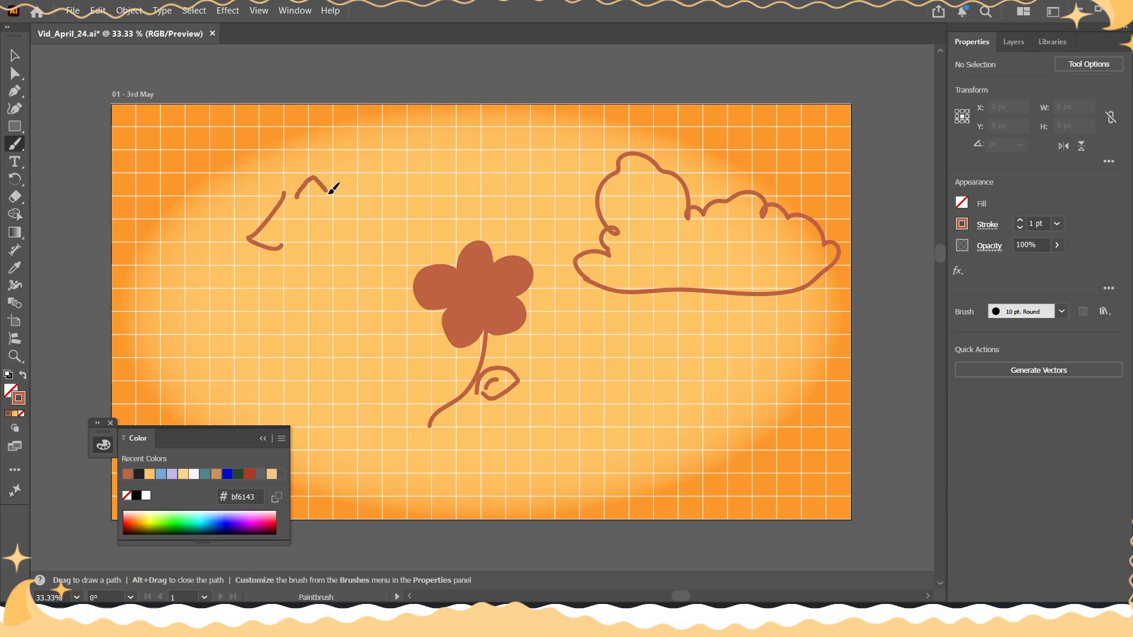
- Paint a face to the left of the flower with an eye, mouth, curly hair and a curved chin line
{"action": "left_click_drag", "start_coordinate": [305, 194], "coordinate": [320, 187]}
{"action": "mouse_move", "coordinate": [282, 274]}
{"action": "left_mouse_down"}
{"action": "mouse_move", "coordinate": [310, 277]}
{"action": "mouse_move", "coordinate": [343, 246]}
{"action": "left_mouse_up"}
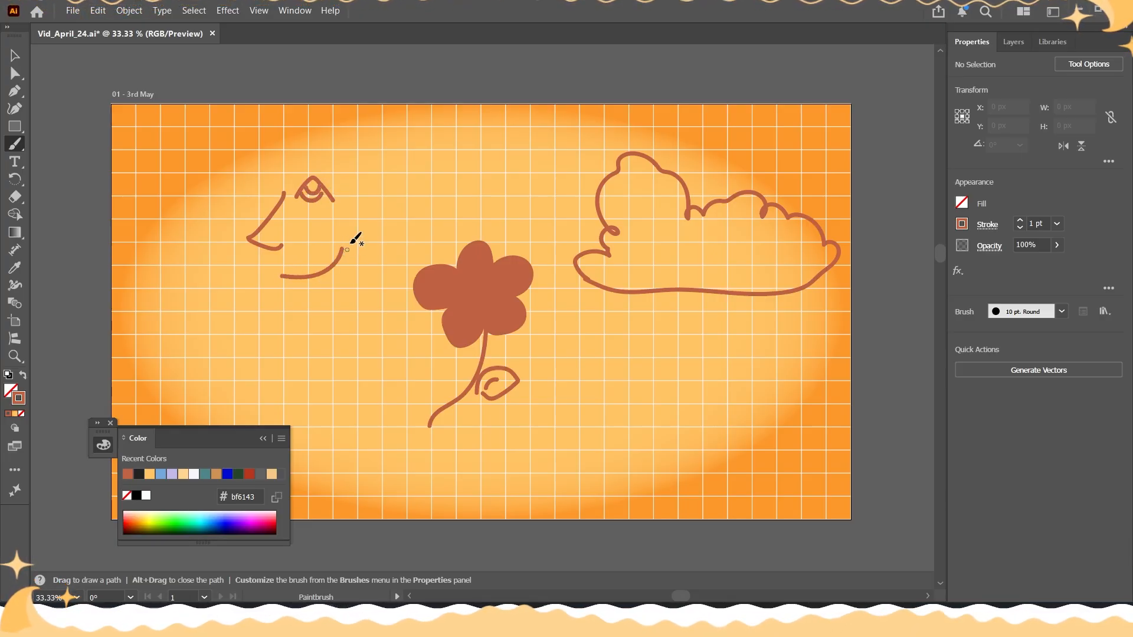
{"action": "mouse_move", "coordinate": [263, 204]}
{"action": "left_mouse_down"}
{"action": "mouse_move", "coordinate": [261, 161]}
{"action": "mouse_move", "coordinate": [303, 129]}
{"action": "mouse_move", "coordinate": [361, 131]}
{"action": "mouse_move", "coordinate": [380, 211]}
{"action": "left_mouse_up"}
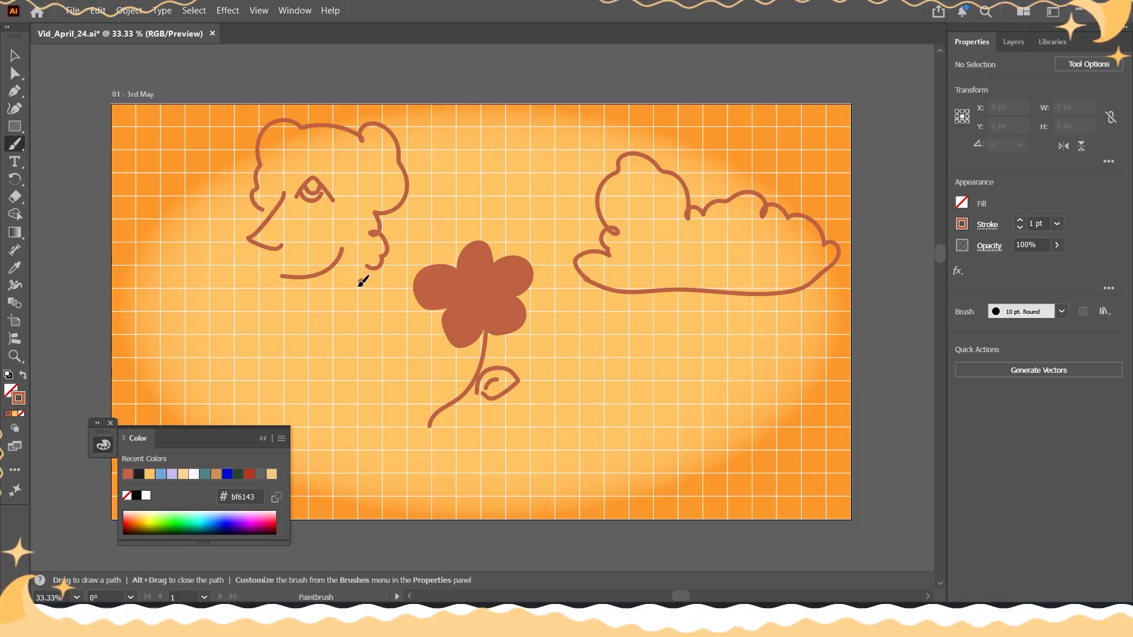
{"action": "left_click_drag", "start_coordinate": [282, 279], "coordinate": [360, 285]}
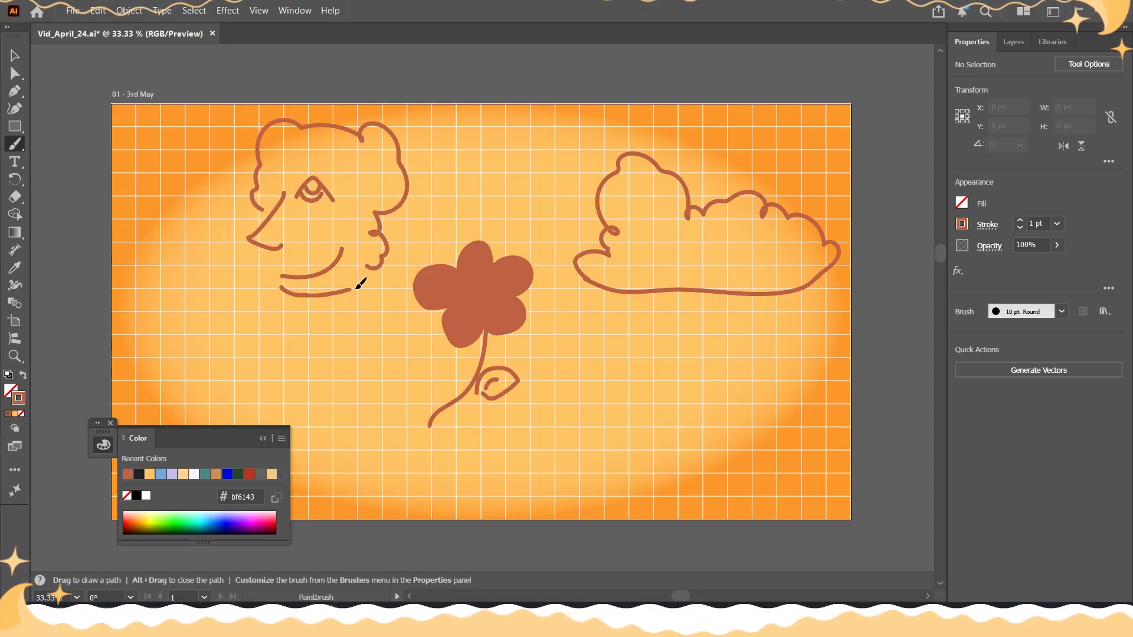
{"action": "key", "text": "ctrl+z"}
{"action": "left_click_drag", "start_coordinate": [282, 289], "coordinate": [370, 283]}
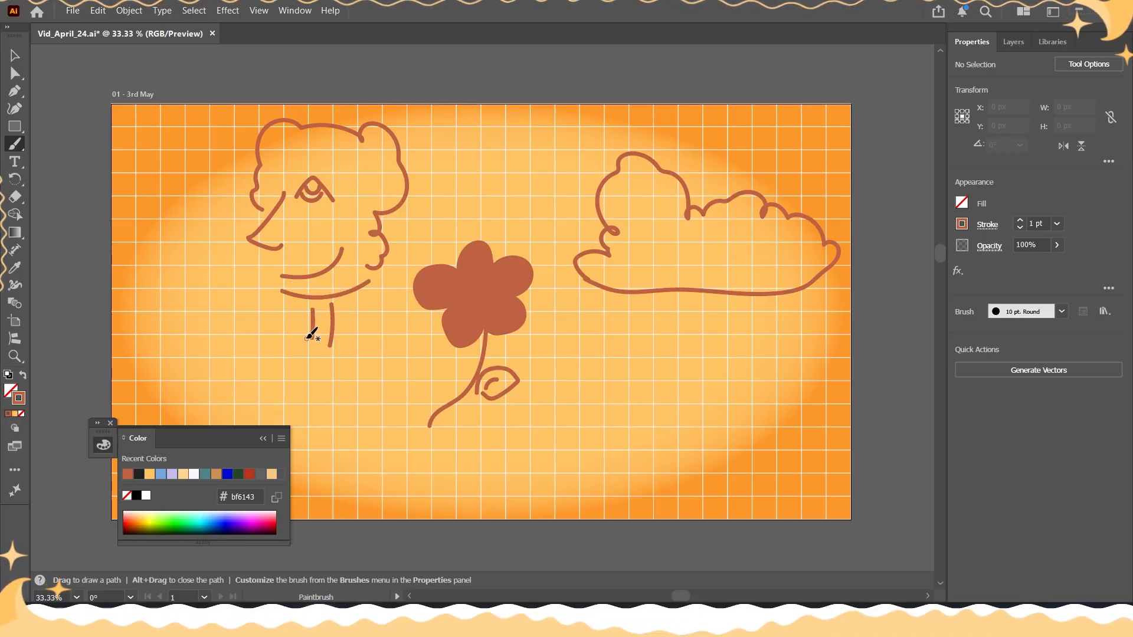
- Paint the figure's shoulders below the neck lines and two ovals on the chest
{"action": "mouse_move", "coordinate": [310, 338]}
{"action": "left_mouse_down"}
{"action": "mouse_move", "coordinate": [244, 366]}
{"action": "mouse_move", "coordinate": [358, 343]}
{"action": "mouse_move", "coordinate": [373, 379]}
{"action": "left_mouse_up"}
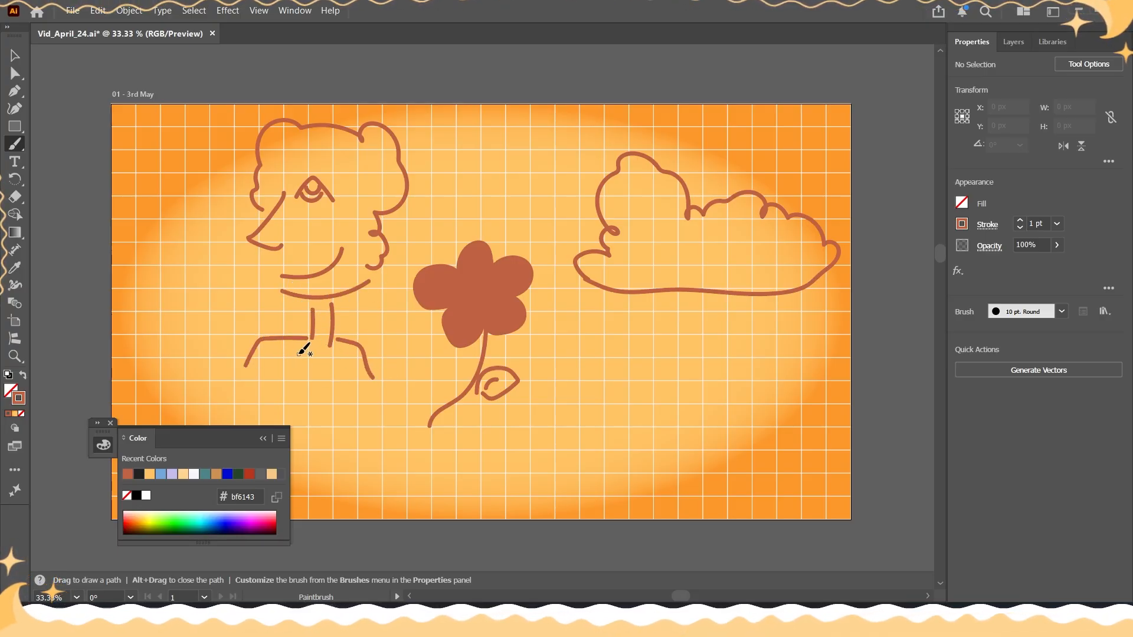
{"action": "mouse_move", "coordinate": [303, 349]}
{"action": "left_mouse_down"}
{"action": "mouse_move", "coordinate": [268, 358]}
{"action": "mouse_move", "coordinate": [277, 369]}
{"action": "mouse_move", "coordinate": [306, 347]}
{"action": "left_mouse_up"}
{"action": "key", "text": "ctrl+z"}
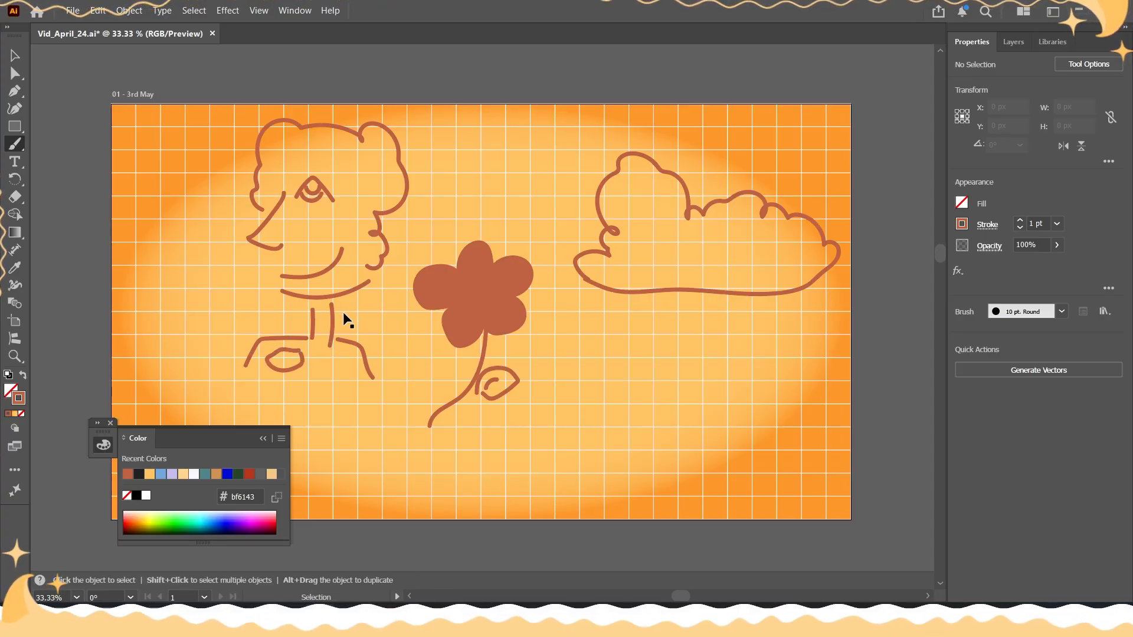
{"action": "scroll", "coordinate": [316, 362], "scroll_direction": "up", "scroll_amount": 1}
{"action": "scroll", "coordinate": [322, 369], "scroll_direction": "up", "scroll_amount": 2, "text": "alt"}
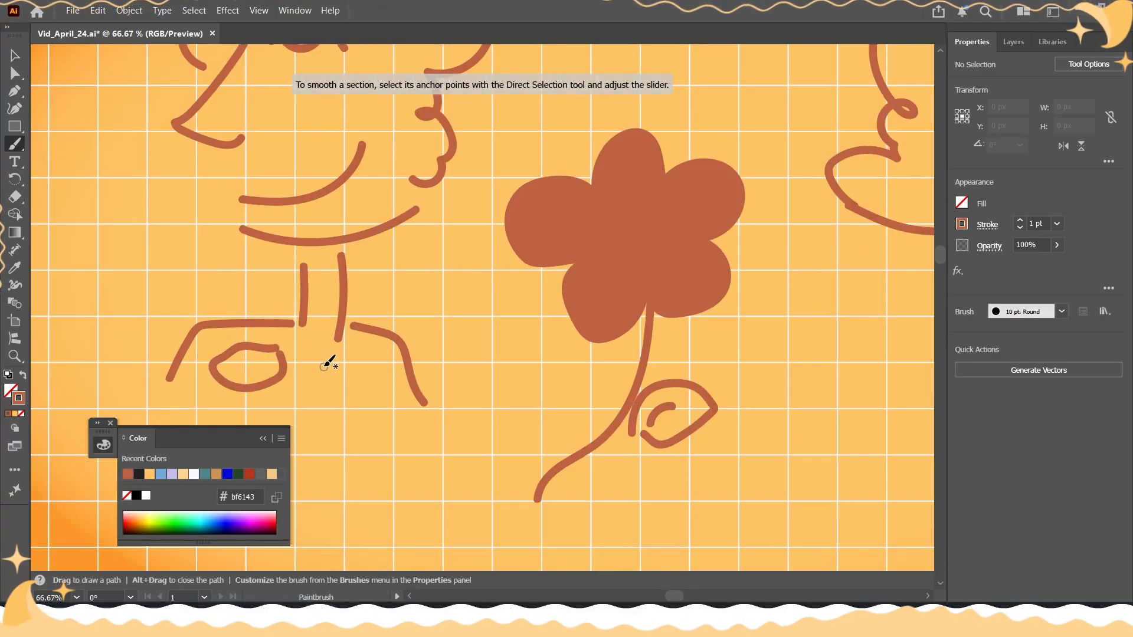
{"action": "mouse_move", "coordinate": [326, 364]}
{"action": "left_mouse_down"}
{"action": "mouse_move", "coordinate": [391, 390]}
{"action": "mouse_move", "coordinate": [352, 410]}
{"action": "mouse_move", "coordinate": [346, 356]}
{"action": "left_mouse_up"}
{"action": "scroll", "coordinate": [366, 323], "scroll_direction": "down", "scroll_amount": 3}
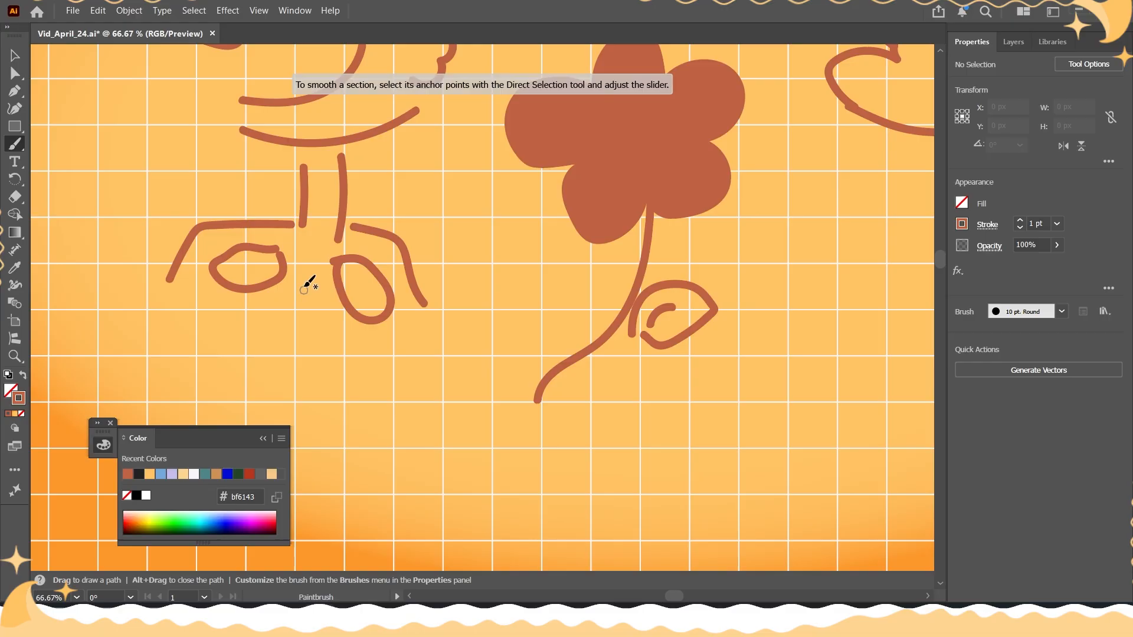
- Paint bent arms on both sides of the figure and a curved torso line under the chest ovals
{"action": "mouse_move", "coordinate": [304, 285]}
{"action": "left_mouse_down"}
{"action": "mouse_move", "coordinate": [331, 448]}
{"action": "mouse_move", "coordinate": [372, 323]}
{"action": "left_mouse_up"}
{"action": "key", "text": "ctrl+z"}
{"action": "mouse_move", "coordinate": [416, 259]}
{"action": "left_mouse_down"}
{"action": "mouse_move", "coordinate": [453, 249]}
{"action": "mouse_move", "coordinate": [424, 423]}
{"action": "left_mouse_up"}
{"action": "mouse_move", "coordinate": [179, 234]}
{"action": "left_mouse_down"}
{"action": "mouse_move", "coordinate": [101, 247]}
{"action": "mouse_move", "coordinate": [148, 390]}
{"action": "mouse_move", "coordinate": [287, 396]}
{"action": "left_mouse_up"}
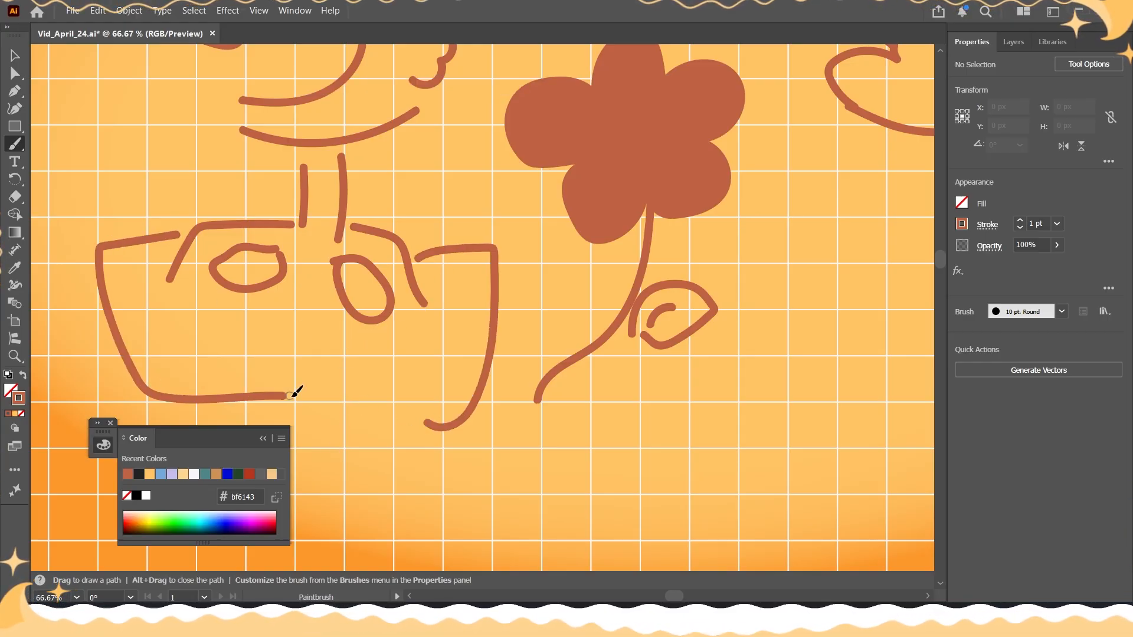
{"action": "mouse_move", "coordinate": [179, 316]}
{"action": "left_mouse_down"}
{"action": "mouse_move", "coordinate": [343, 322]}
{"action": "mouse_move", "coordinate": [377, 429]}
{"action": "left_mouse_up"}
{"action": "scroll", "coordinate": [364, 410], "scroll_direction": "down", "scroll_amount": 4}
{"action": "scroll", "coordinate": [361, 401], "scroll_direction": "up", "scroll_amount": 2}
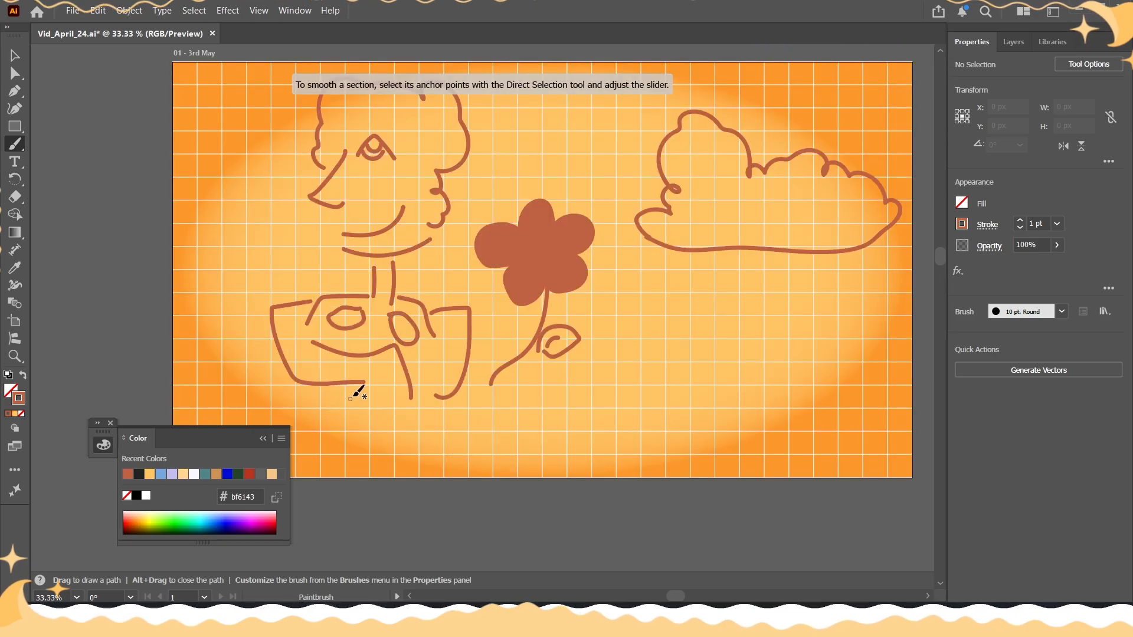
- Undo all the painted strokes of the figure, flower and cloud until the artboard is empty
{"action": "key", "text": "ctrl+z"}
{"action": "key", "text": "ctrl+z"}
{"action": "key", "text": "ctrl+z"}
{"action": "key", "text": "ctrl+z"}
{"action": "key", "text": "ctrl+z"}
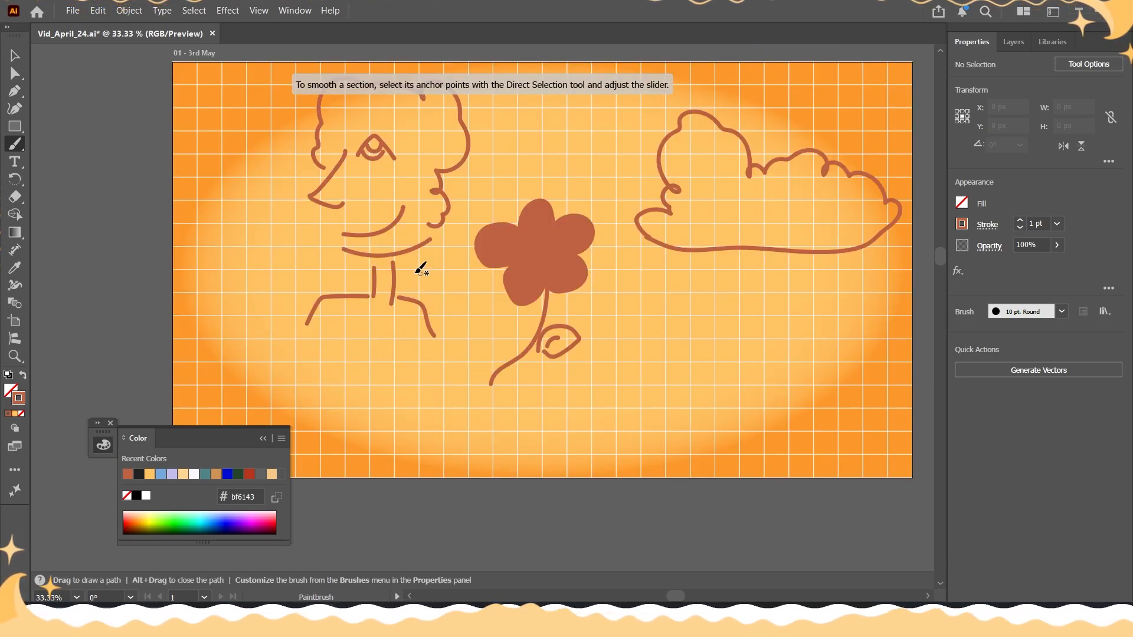
{"action": "scroll", "coordinate": [420, 263], "scroll_direction": "right", "scroll_amount": 2}
{"action": "key", "text": "ctrl+z"}
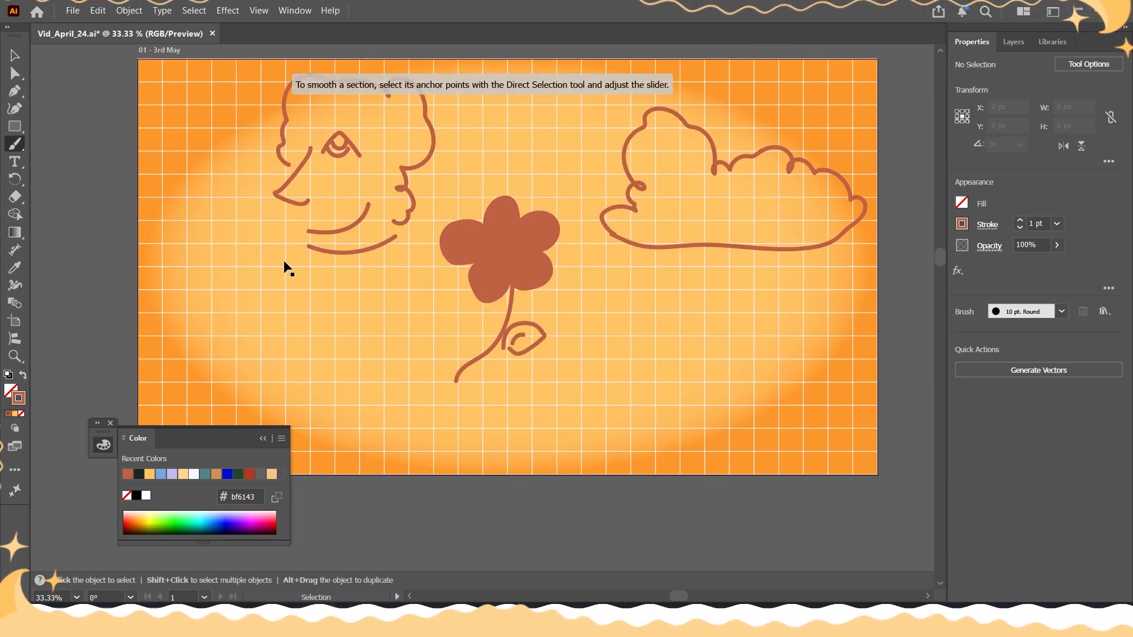
{"action": "key", "text": "ctrl+z"}
{"action": "key", "text": "ctrl+z"}
{"action": "key", "text": "ctrl+z"}
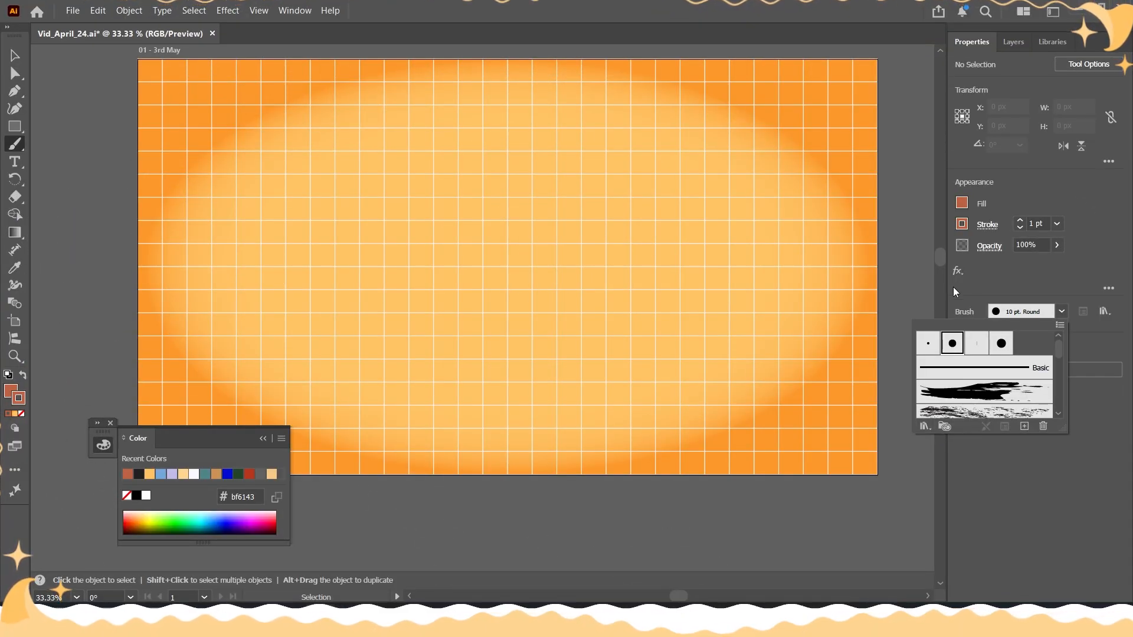
- Look through the brushes available for the Paintbrush tool, down to the pattern brush at the end
{"action": "left_click", "coordinate": [900, 270]}
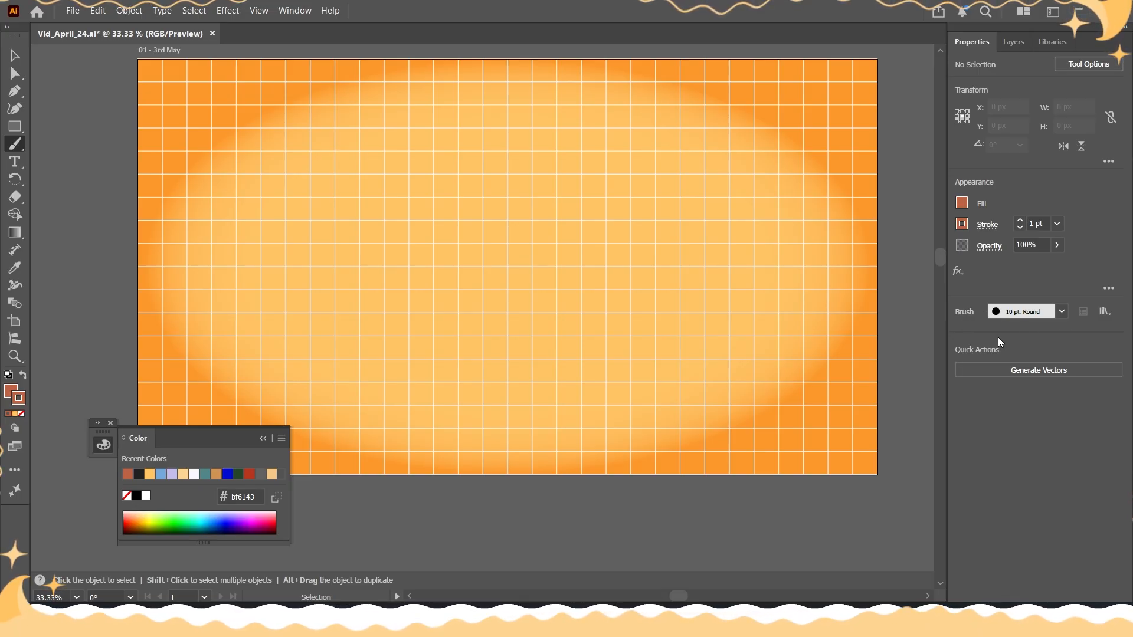
{"action": "left_click", "coordinate": [1060, 313]}
{"action": "scroll", "coordinate": [1009, 365], "scroll_direction": "down", "scroll_amount": 2}
{"action": "scroll", "coordinate": [1004, 377], "scroll_direction": "up", "scroll_amount": 4}
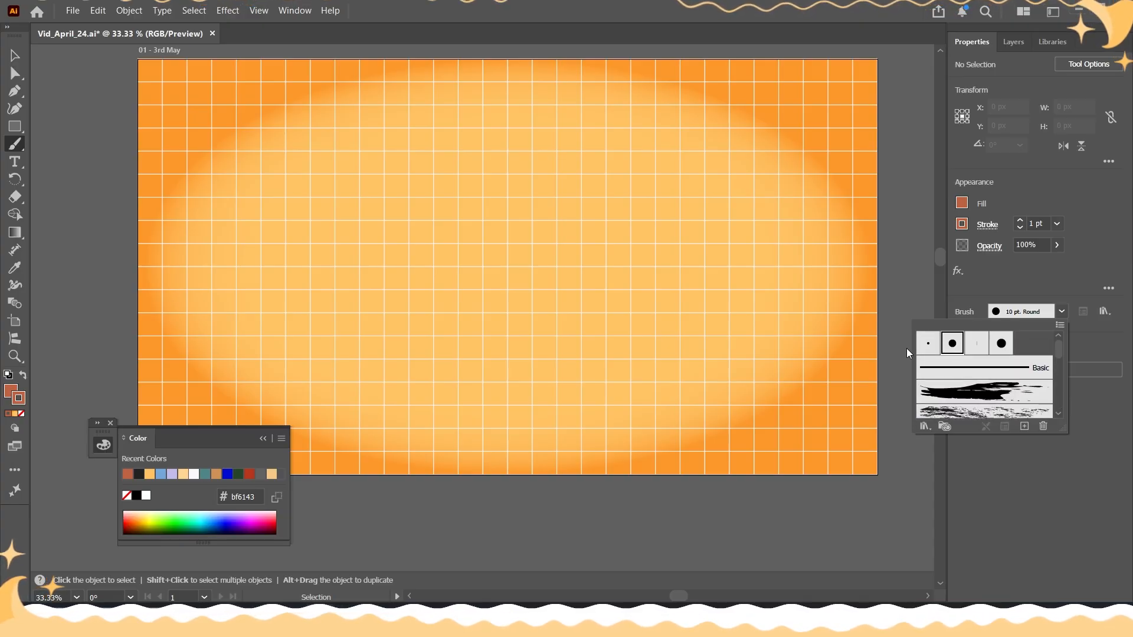
{"action": "scroll", "coordinate": [983, 361], "scroll_direction": "down", "scroll_amount": 5}
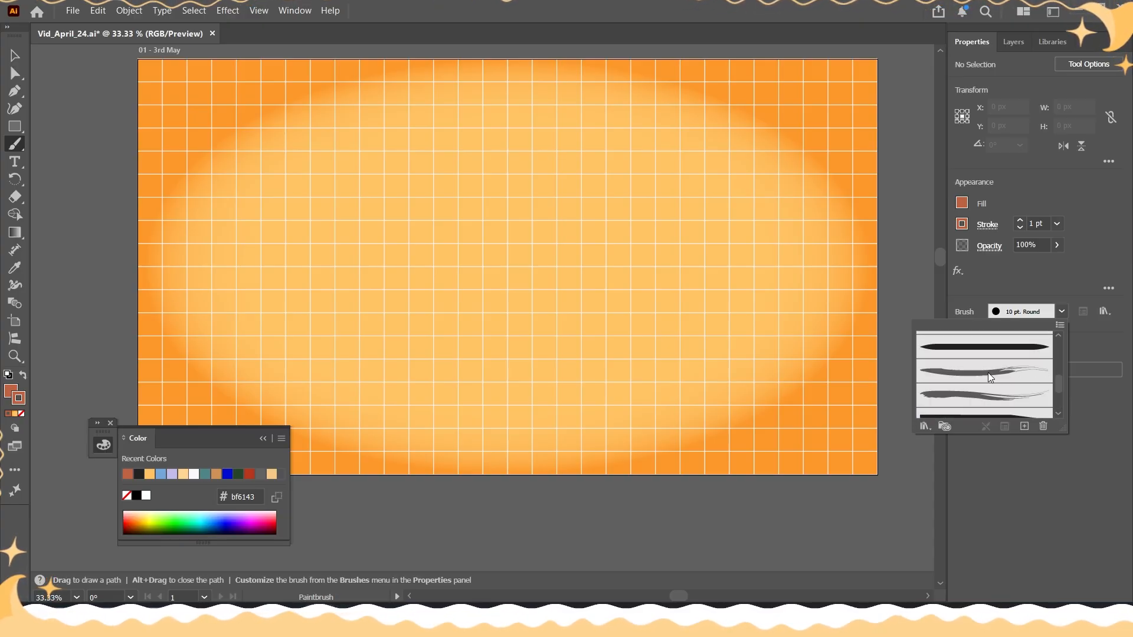
{"action": "scroll", "coordinate": [997, 386], "scroll_direction": "down", "scroll_amount": 2}
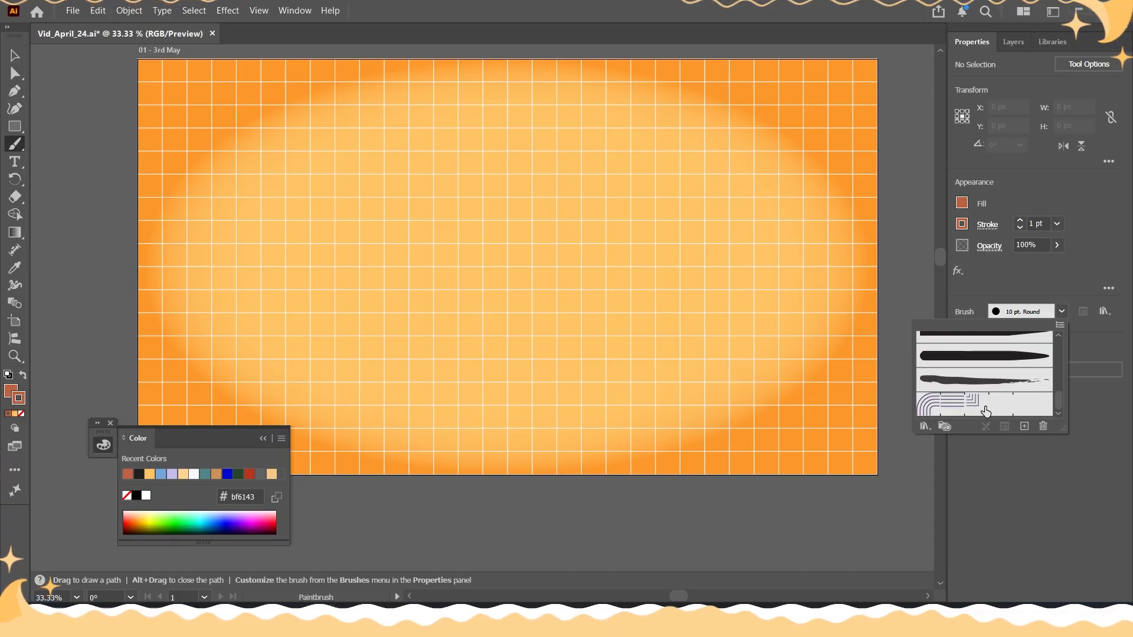
- Review the brush library categories, including the Arrows libraries, and the document's pattern brush
{"action": "left_click", "coordinate": [1098, 317]}
{"action": "left_click", "coordinate": [1103, 312]}
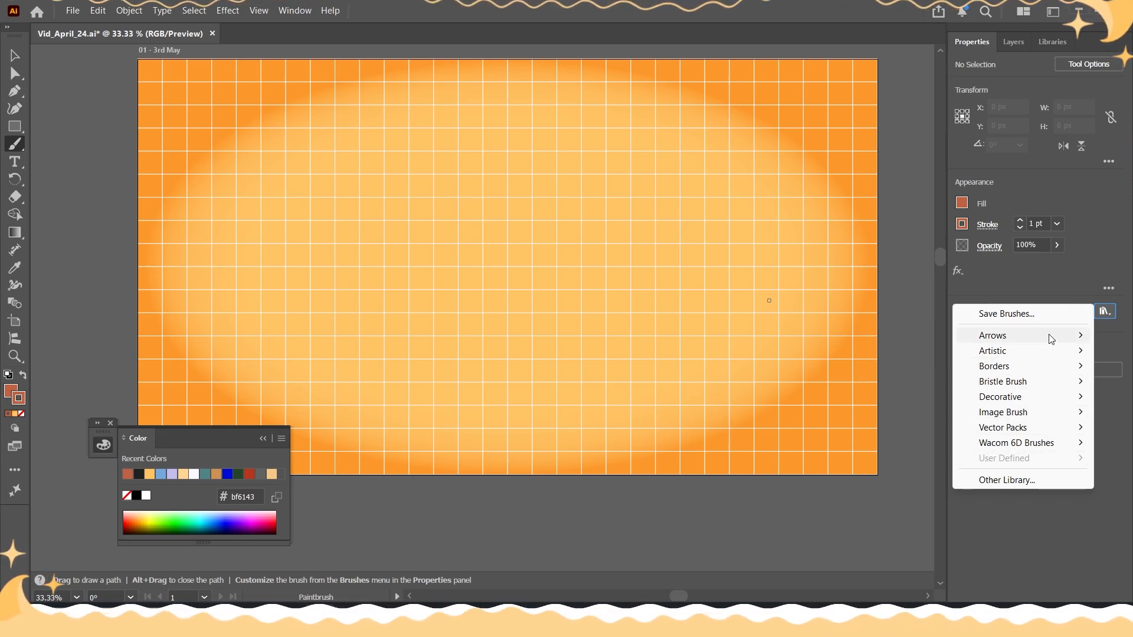
{"action": "mouse_move", "coordinate": [1048, 339]}
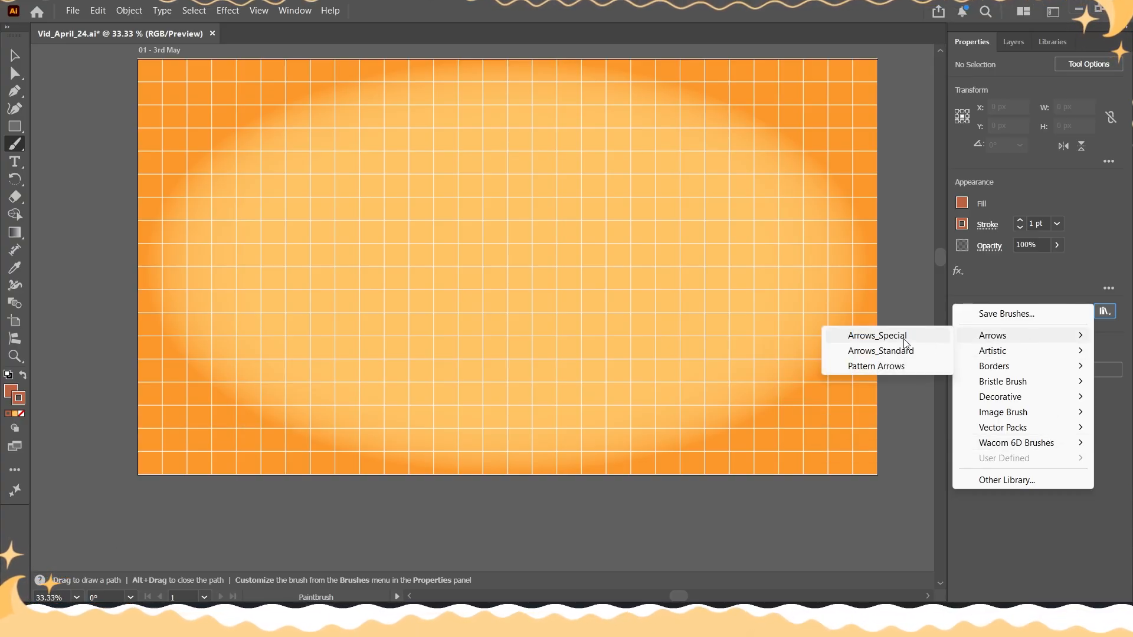
{"action": "left_click", "coordinate": [872, 528]}
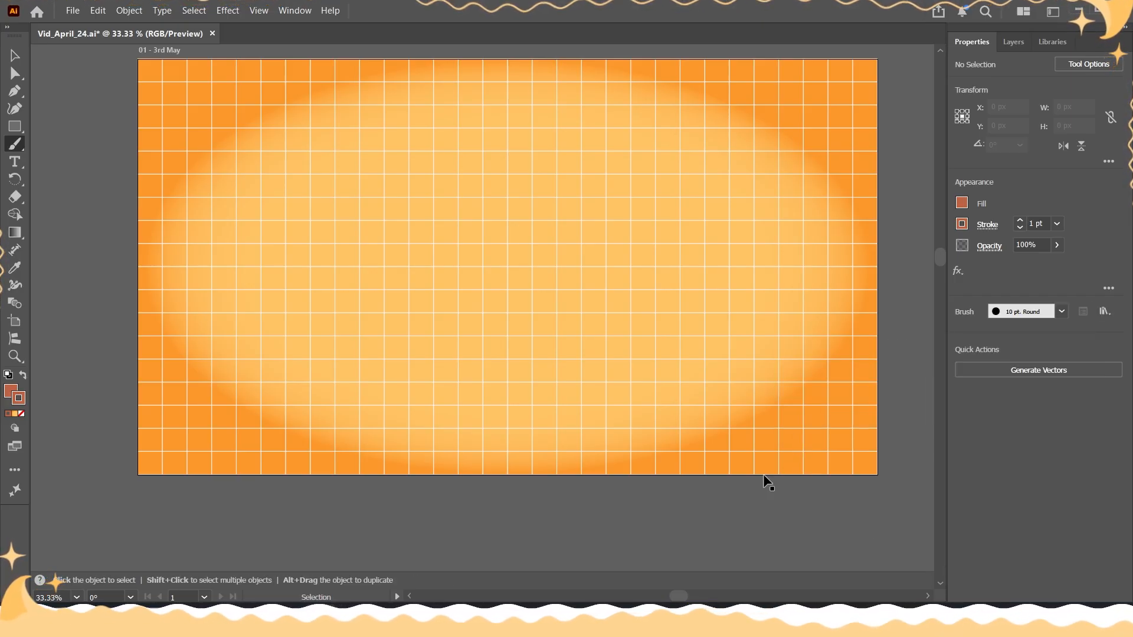
{"action": "scroll", "coordinate": [655, 419], "scroll_direction": "down", "scroll_amount": 1}
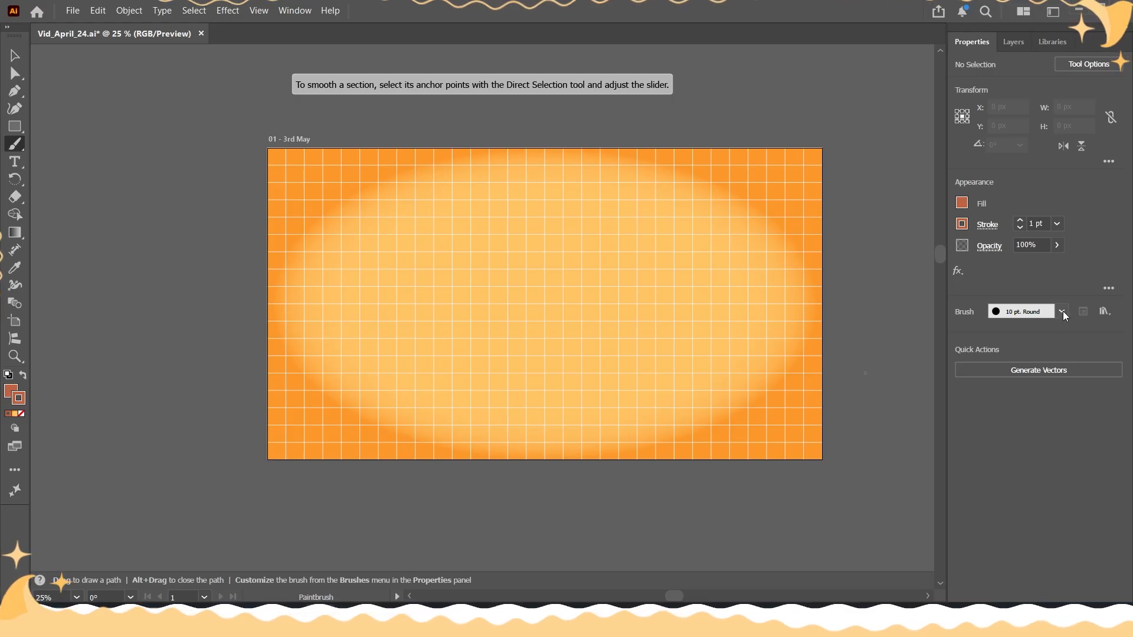
{"action": "left_click", "coordinate": [1061, 312]}
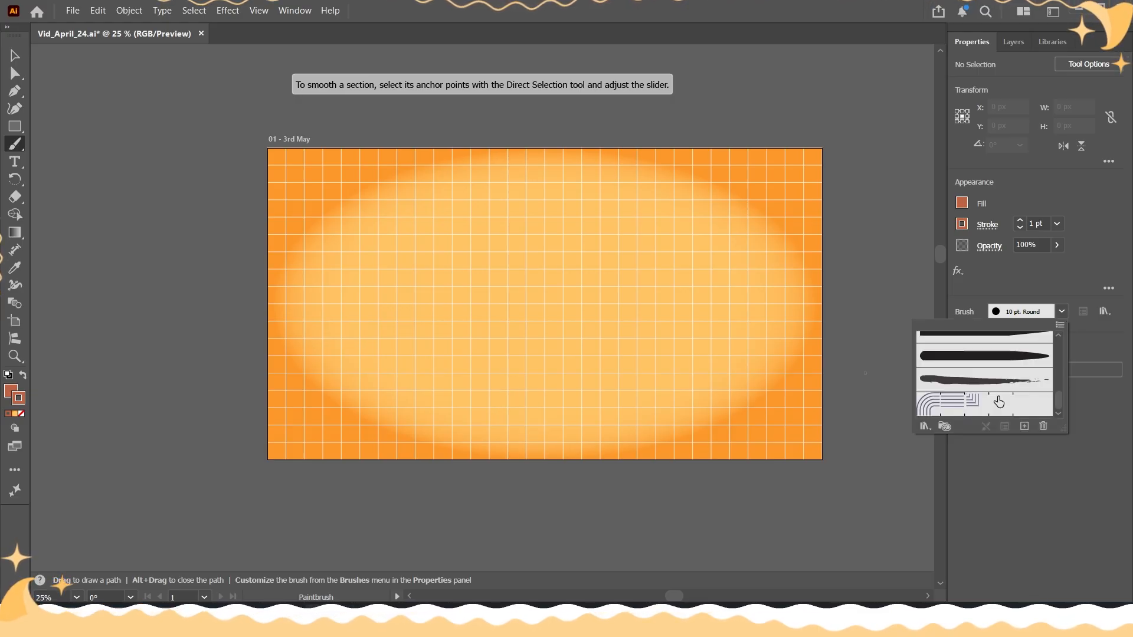
{"action": "left_click", "coordinate": [1103, 311]}
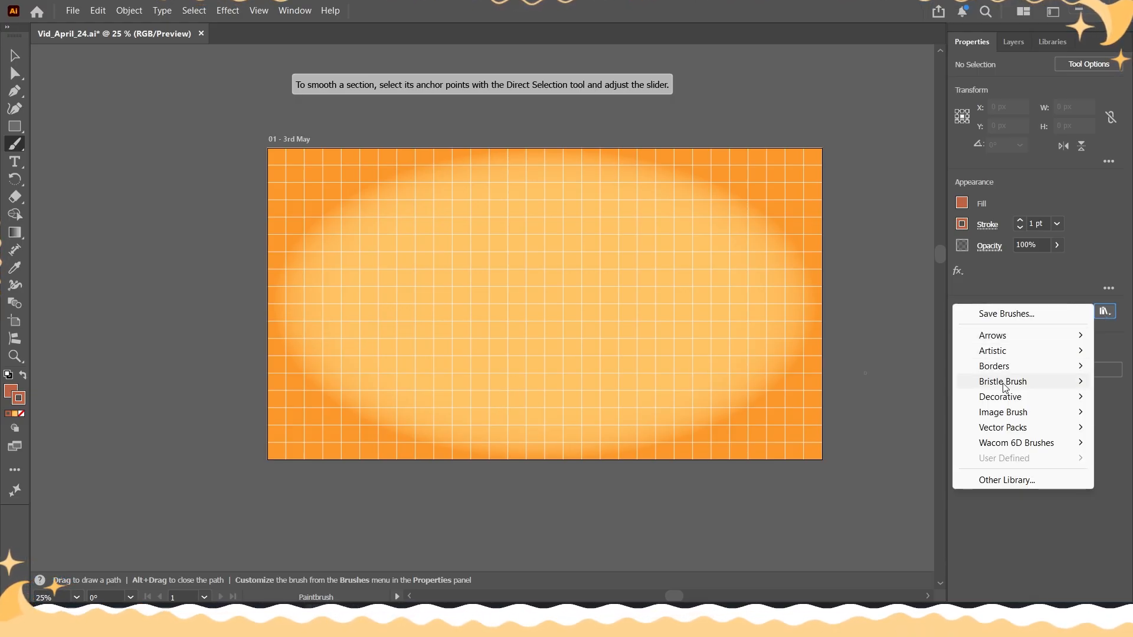
- Draw a rectangle about 866 by 480 px in the middle of the artboard and remove its fill
{"action": "right_click", "coordinate": [14, 127]}
{"action": "left_click", "coordinate": [80, 131]}
{"action": "mouse_move", "coordinate": [412, 228]}
{"action": "left_mouse_down"}
{"action": "mouse_move", "coordinate": [563, 346]}
{"action": "mouse_move", "coordinate": [657, 354]}
{"action": "mouse_move", "coordinate": [663, 367]}
{"action": "left_mouse_up"}
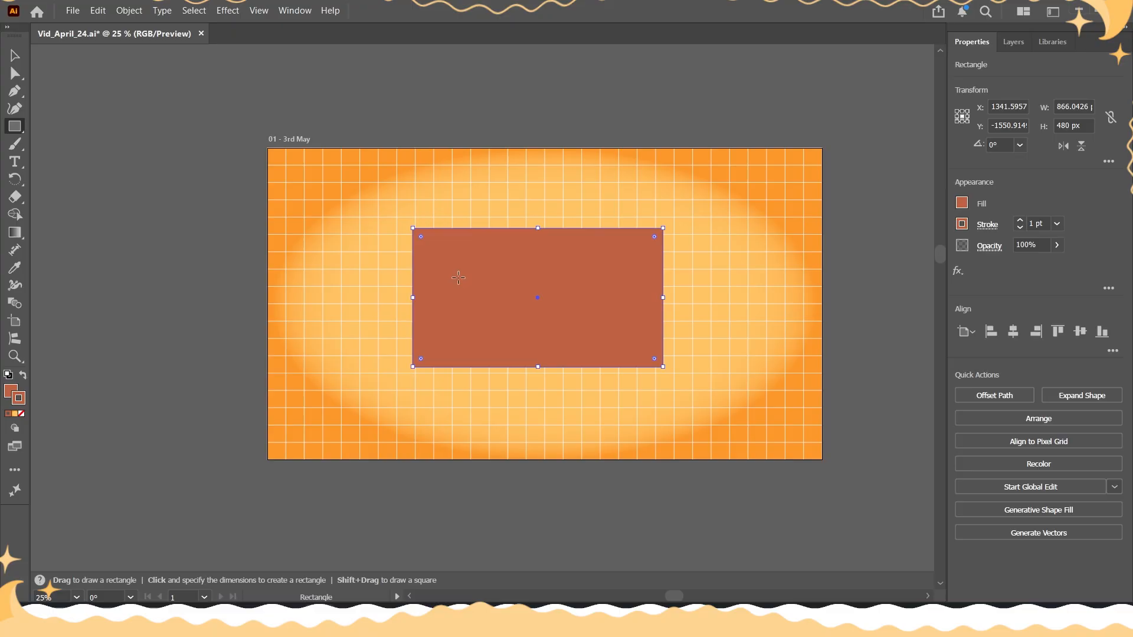
{"action": "left_click", "coordinate": [9, 414]}
{"action": "left_click", "coordinate": [20, 414]}
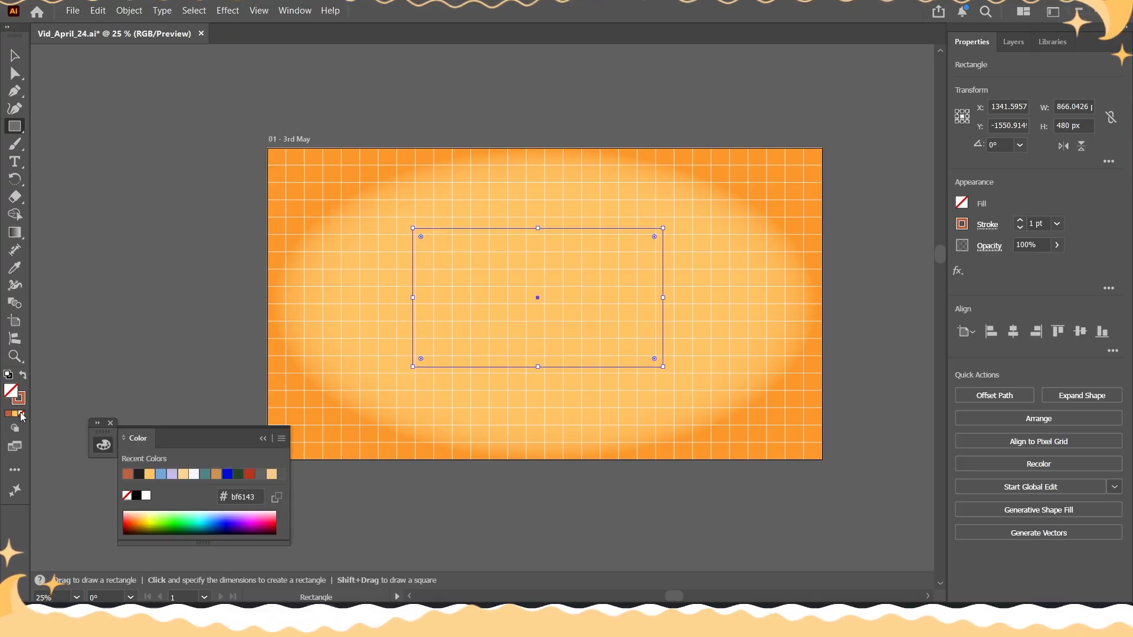
- Set the rectangle's stroke weight to 8 pt and reselect the rectangle
{"action": "left_click", "coordinate": [1021, 221]}
{"action": "left_click", "coordinate": [1020, 221]}
{"action": "left_click", "coordinate": [1020, 220]}
{"action": "left_click", "coordinate": [1020, 220]}
{"action": "left_click", "coordinate": [1020, 220]}
{"action": "left_click", "coordinate": [1021, 221]}
{"action": "left_click", "coordinate": [1020, 220]}
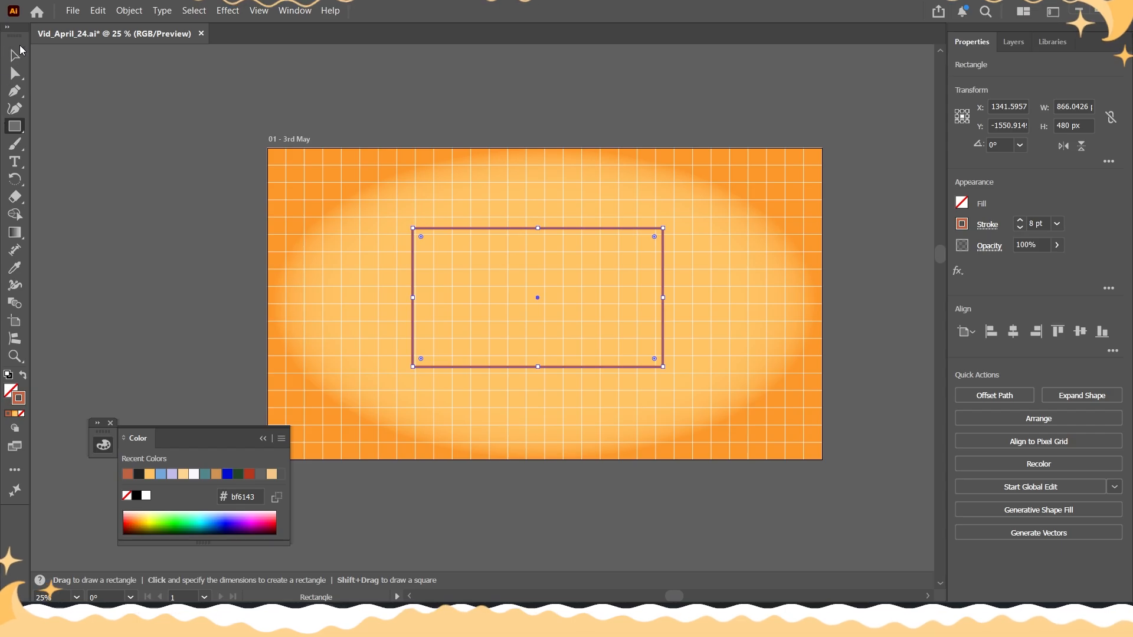
{"action": "left_click", "coordinate": [16, 55]}
{"action": "left_click", "coordinate": [498, 303]}
{"action": "scroll", "coordinate": [498, 303], "scroll_direction": "up", "scroll_amount": 1}
{"action": "left_click", "coordinate": [423, 205]}
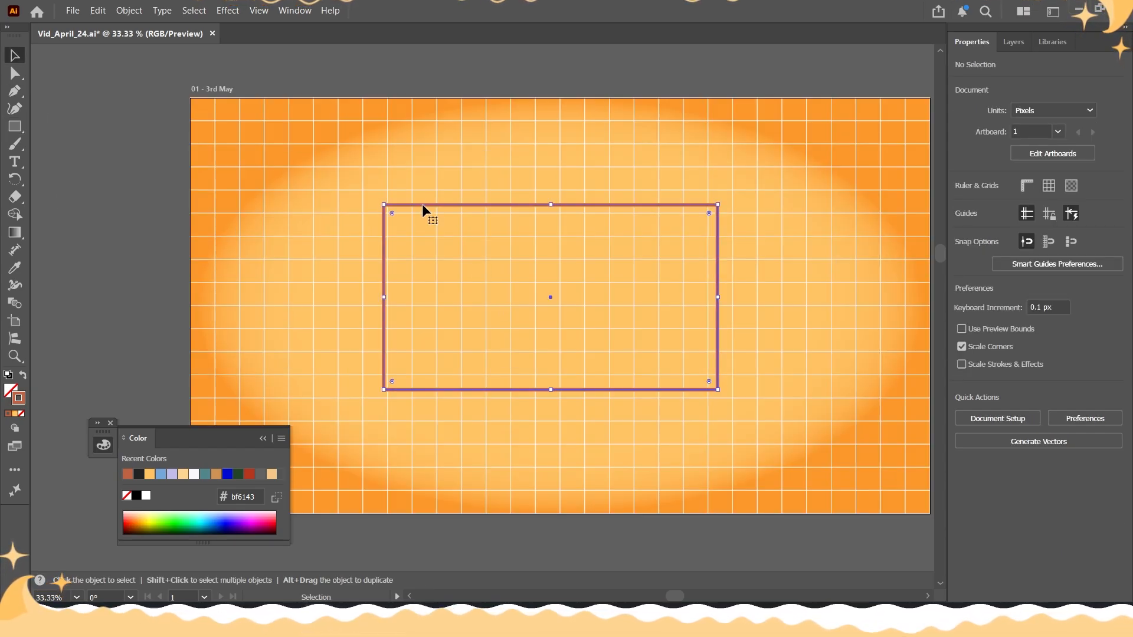
- Show the document's brushes and apply the streaky, multi-line ink brush to the rectangle's outline
{"action": "left_click", "coordinate": [298, 10]}
{"action": "left_click", "coordinate": [351, 328]}
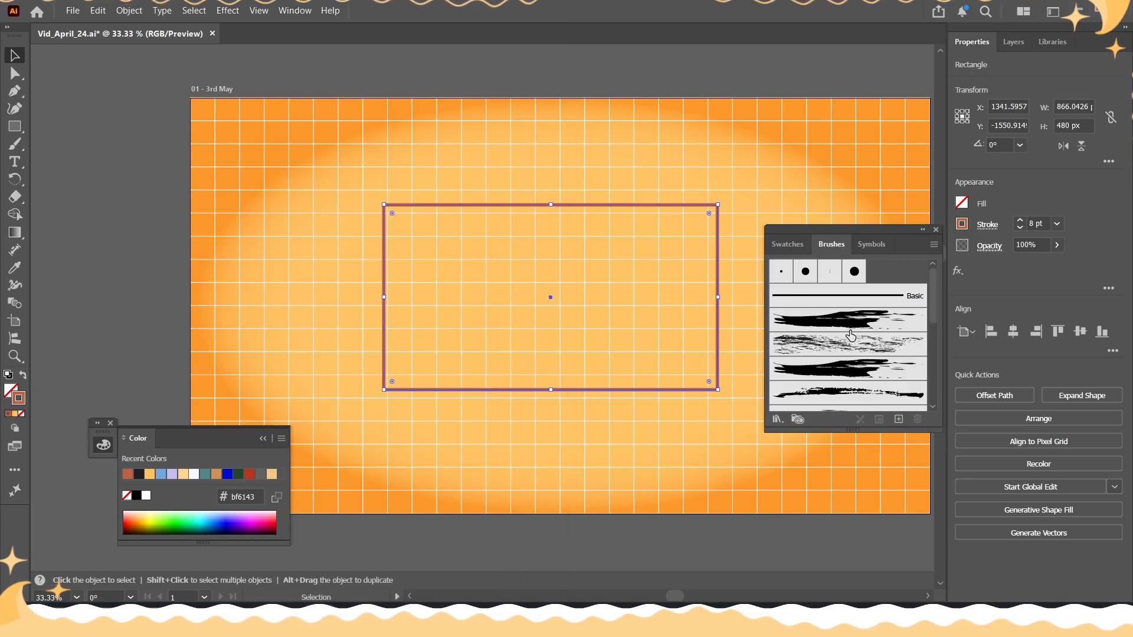
{"action": "scroll", "coordinate": [850, 336], "scroll_direction": "down", "scroll_amount": 3}
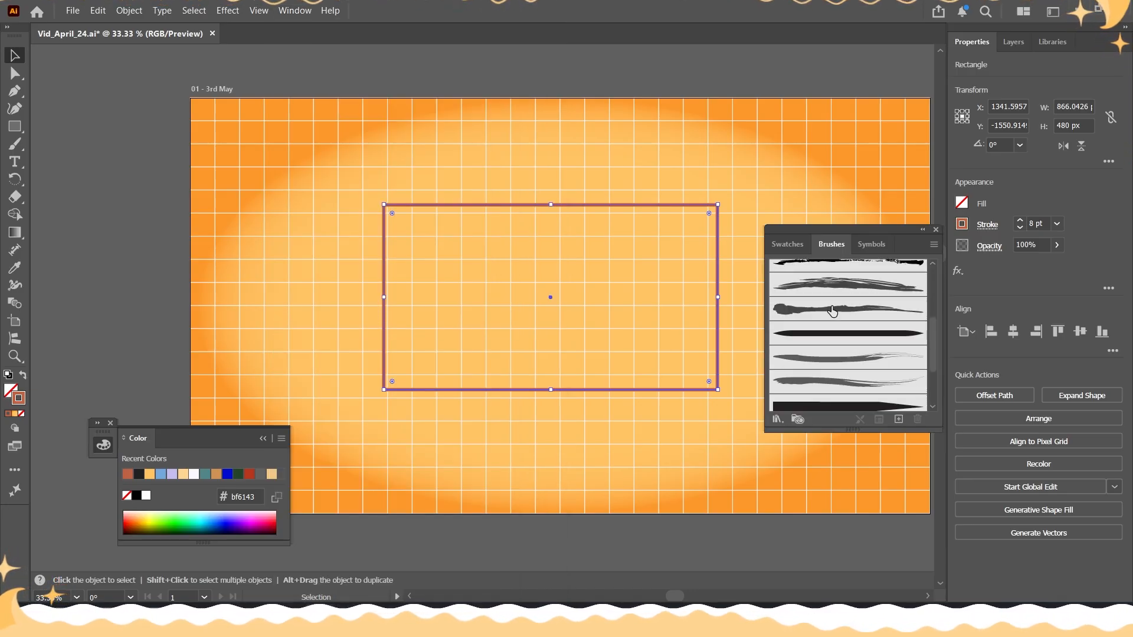
{"action": "left_click", "coordinate": [834, 285]}
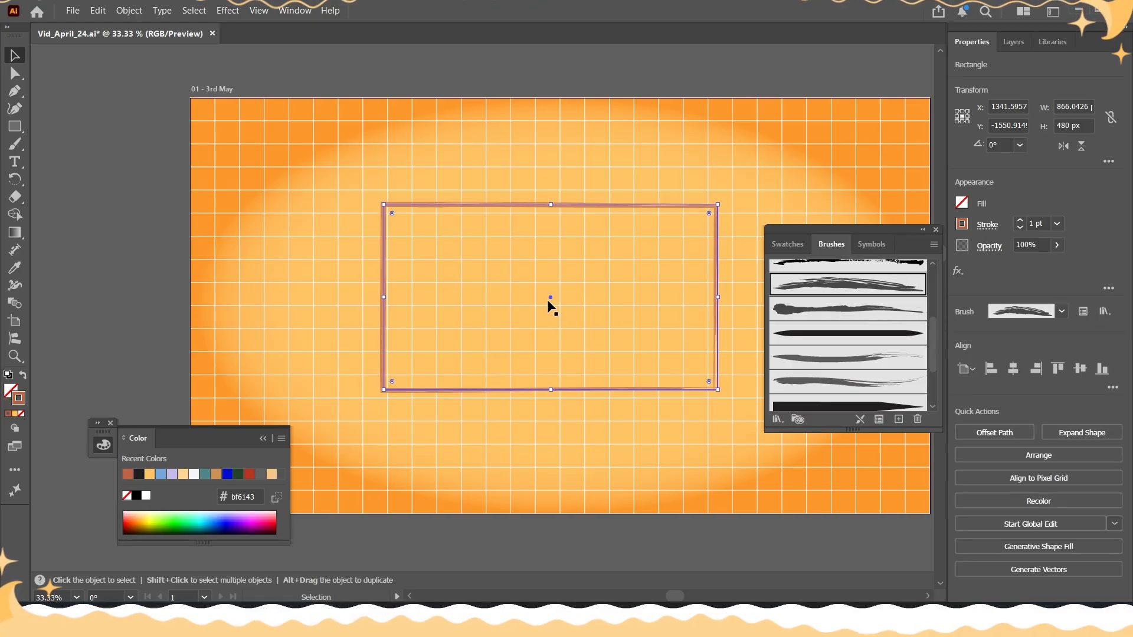
{"action": "left_click", "coordinate": [534, 524]}
{"action": "scroll", "coordinate": [425, 307], "scroll_direction": "up", "scroll_amount": 1}
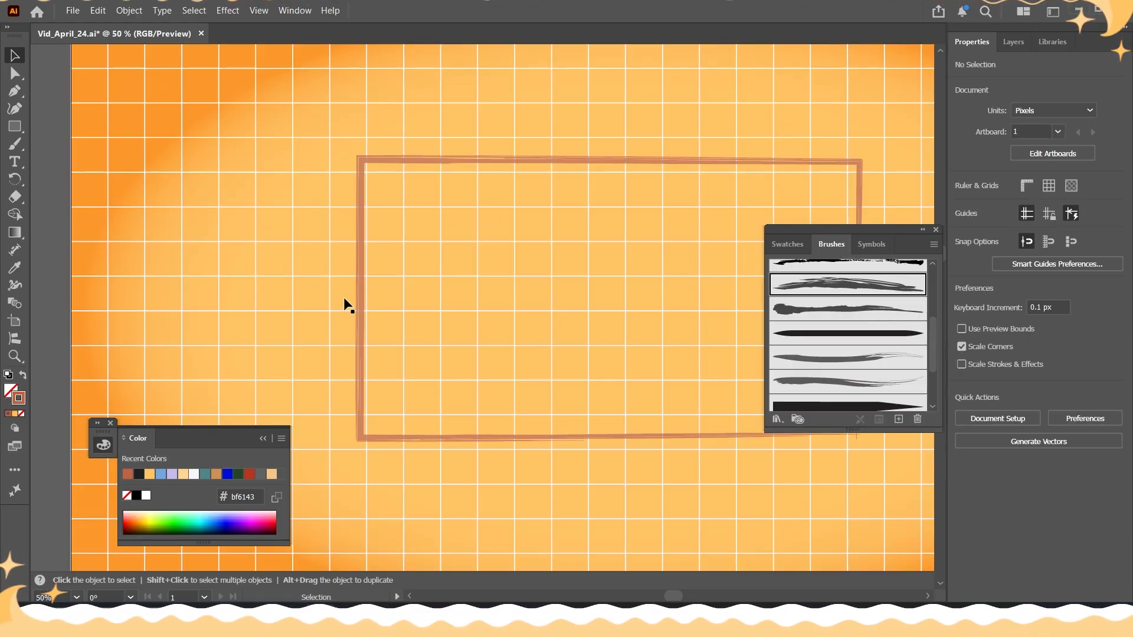
{"action": "left_click", "coordinate": [360, 344]}
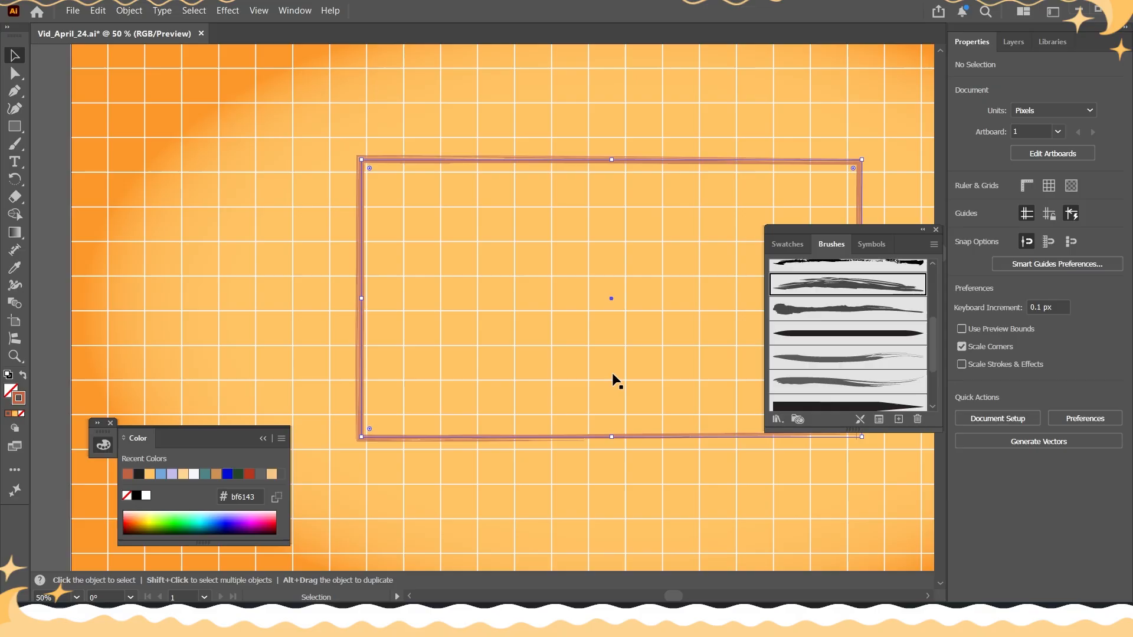
- Try the two thin brushes with wispy split ends on the rectangle, one after the other
{"action": "left_click", "coordinate": [849, 359]}
{"action": "scroll", "coordinate": [455, 316], "scroll_direction": "down", "scroll_amount": 1}
{"action": "scroll", "coordinate": [366, 321], "scroll_direction": "up", "scroll_amount": 1}
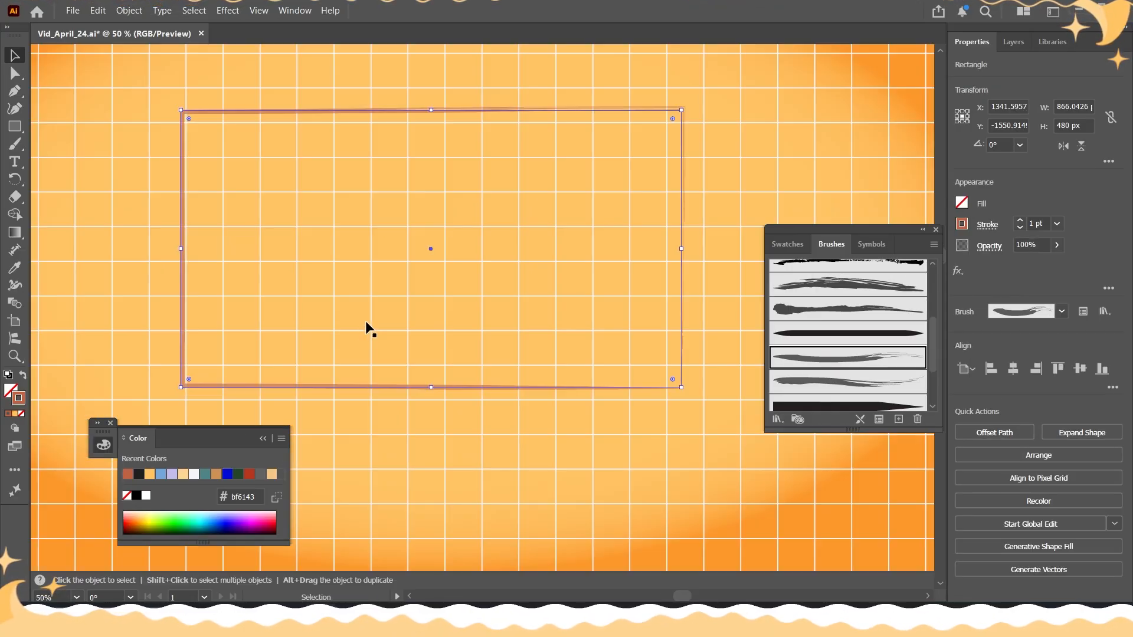
{"action": "left_click", "coordinate": [827, 383]}
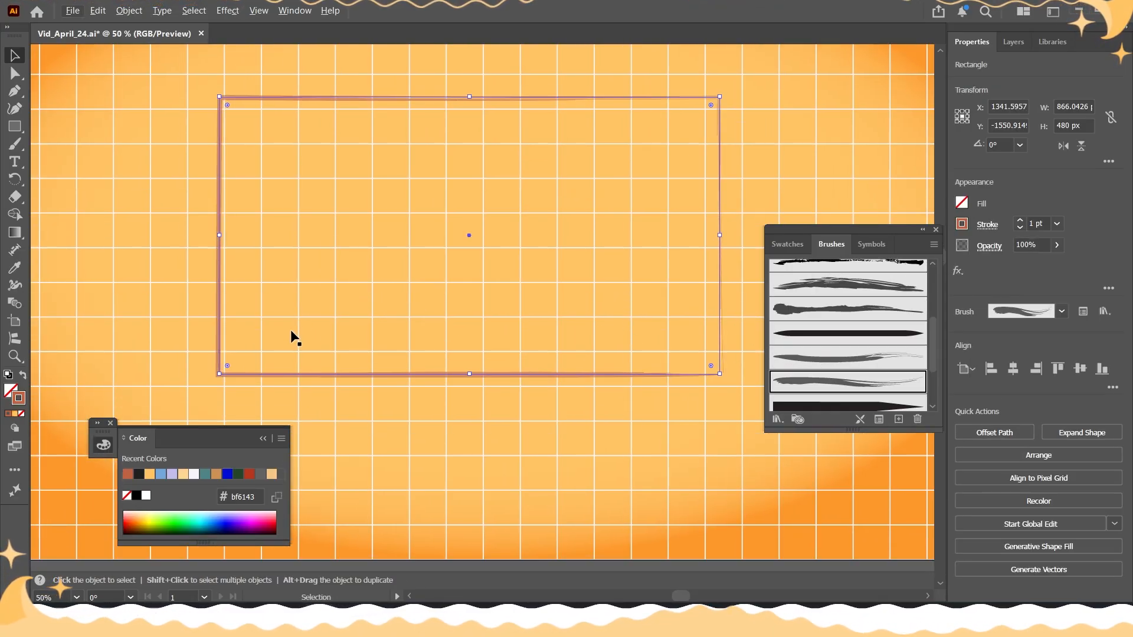
{"action": "scroll", "coordinate": [387, 339], "scroll_direction": "down", "scroll_amount": 2}
{"action": "scroll", "coordinate": [324, 303], "scroll_direction": "up", "scroll_amount": 1}
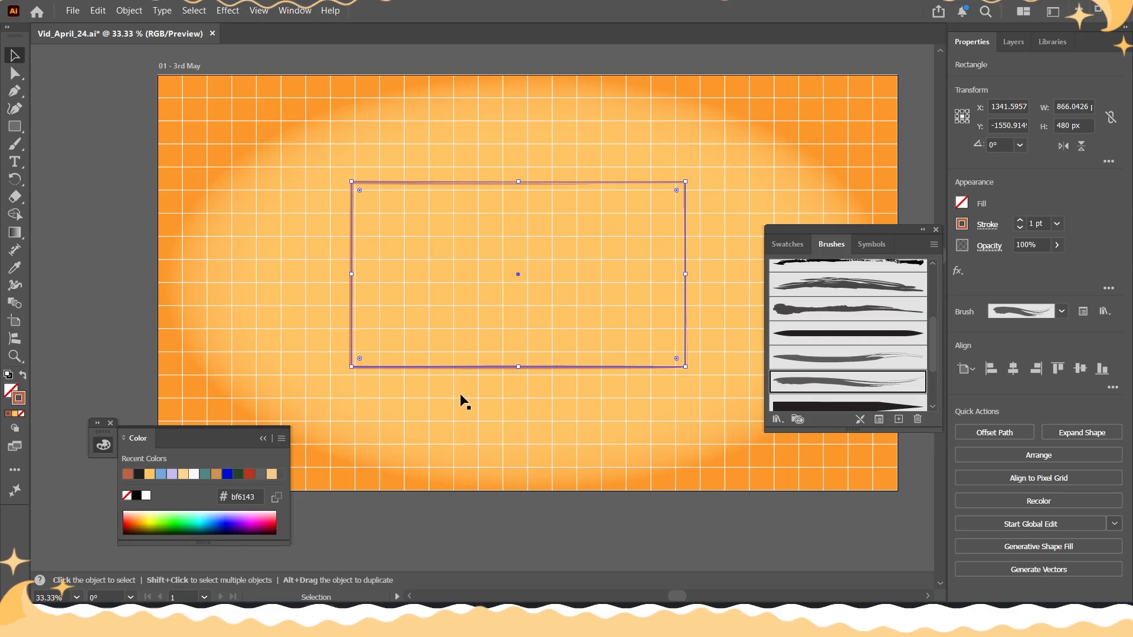
- Try the pointed tapered brush, the rough stroke just above the pattern brush, and the rounded tapered brush on the rectangle
{"action": "scroll", "coordinate": [840, 352], "scroll_direction": "down", "scroll_amount": 1}
{"action": "left_click", "coordinate": [847, 365]}
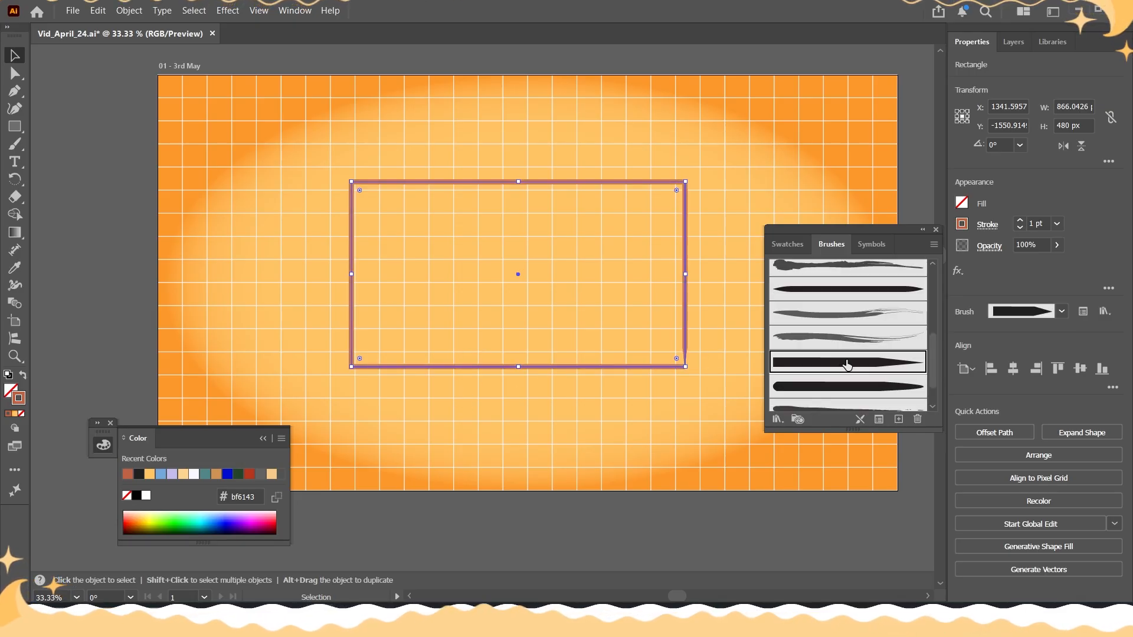
{"action": "scroll", "coordinate": [853, 377], "scroll_direction": "down", "scroll_amount": 2}
{"action": "left_click", "coordinate": [857, 374]}
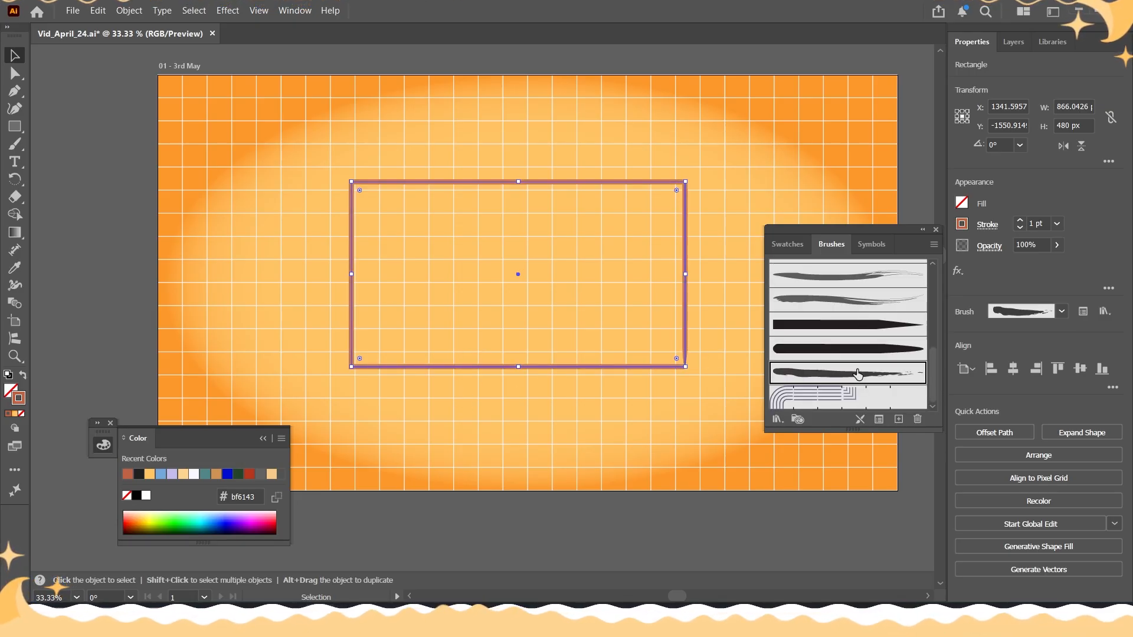
{"action": "scroll", "coordinate": [862, 334], "scroll_direction": "up", "scroll_amount": 1}
{"action": "scroll", "coordinate": [859, 333], "scroll_direction": "down", "scroll_amount": 1}
{"action": "scroll", "coordinate": [832, 331], "scroll_direction": "up", "scroll_amount": 1}
{"action": "scroll", "coordinate": [848, 343], "scroll_direction": "down", "scroll_amount": 1}
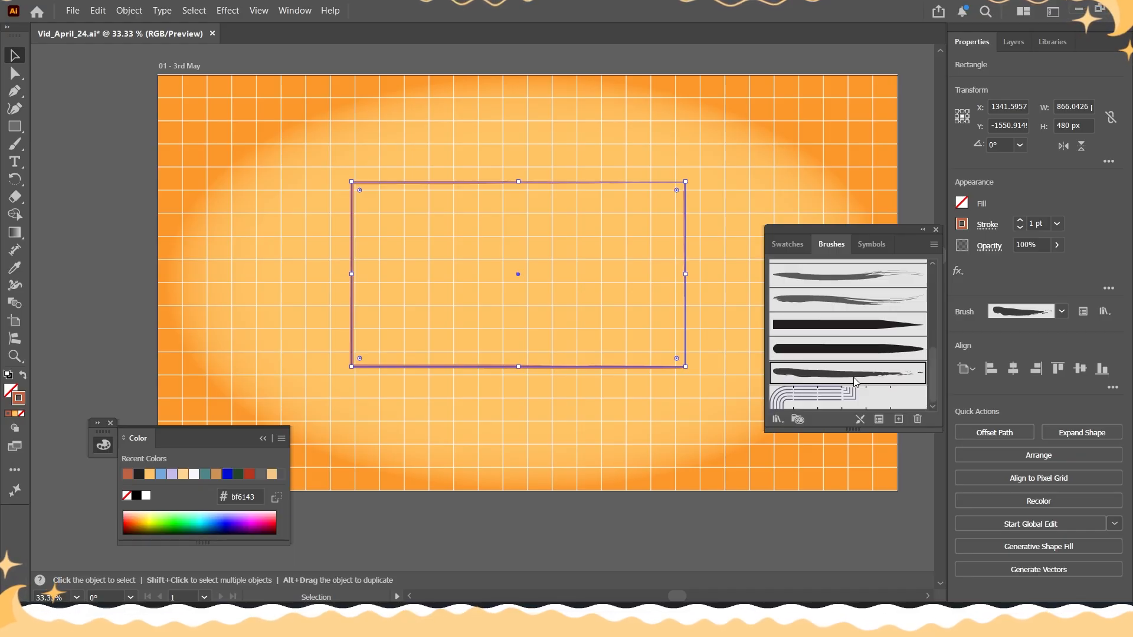
{"action": "left_click", "coordinate": [847, 349]}
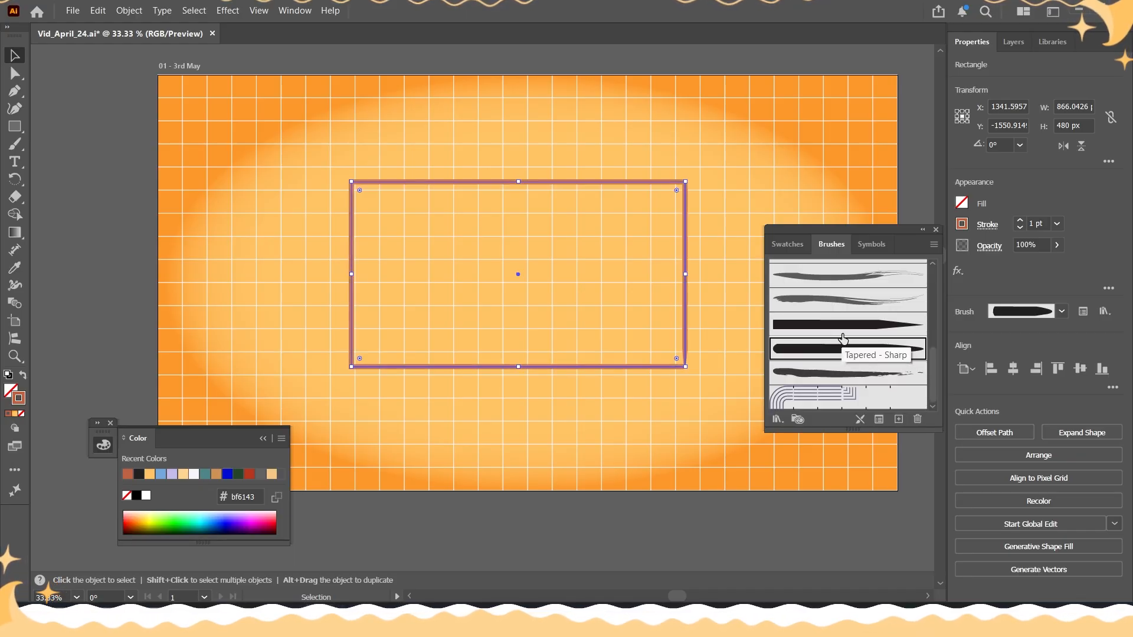
- Apply the first rough dry-ink brush below Basic to the rectangle, then delete the rectangle from the artboard
{"action": "scroll", "coordinate": [844, 336], "scroll_direction": "up", "scroll_amount": 5}
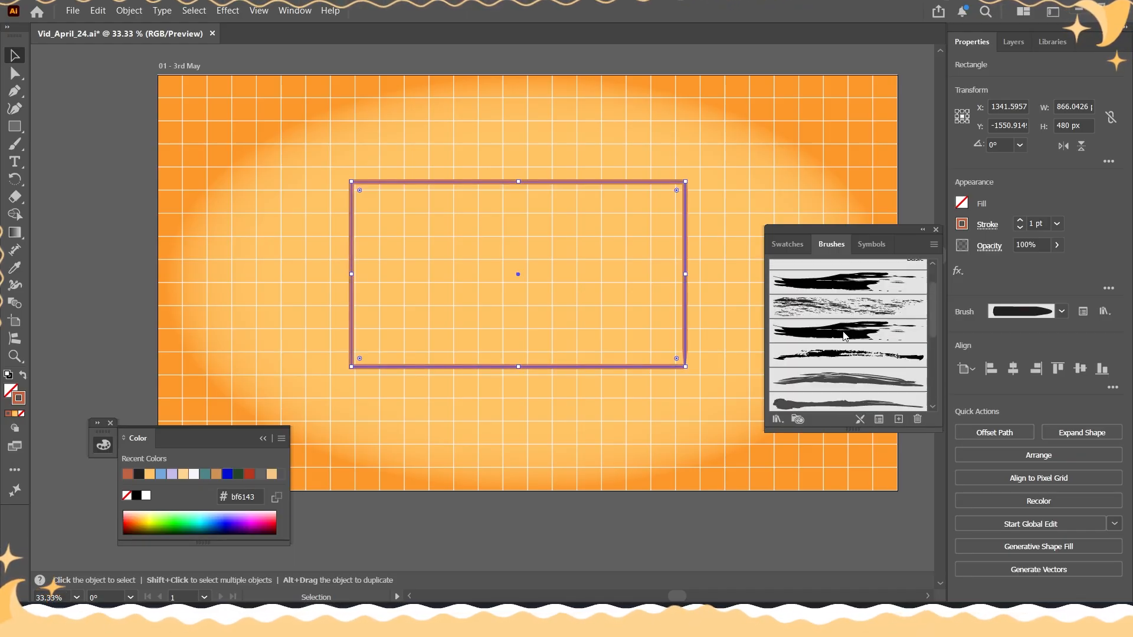
{"action": "scroll", "coordinate": [844, 336], "scroll_direction": "up", "scroll_amount": 2}
{"action": "left_click", "coordinate": [828, 319]}
{"action": "left_click", "coordinate": [504, 537]}
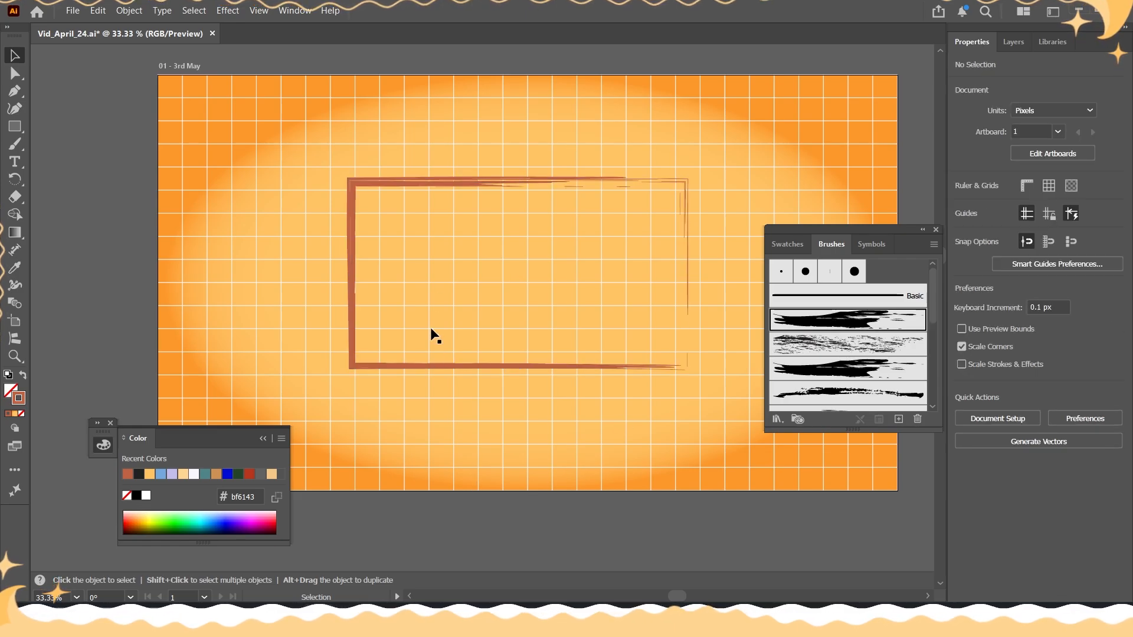
{"action": "mouse_move", "coordinate": [437, 195]}
{"action": "left_mouse_down"}
{"action": "mouse_move", "coordinate": [384, 185]}
{"action": "mouse_move", "coordinate": [412, 193]}
{"action": "left_mouse_up"}
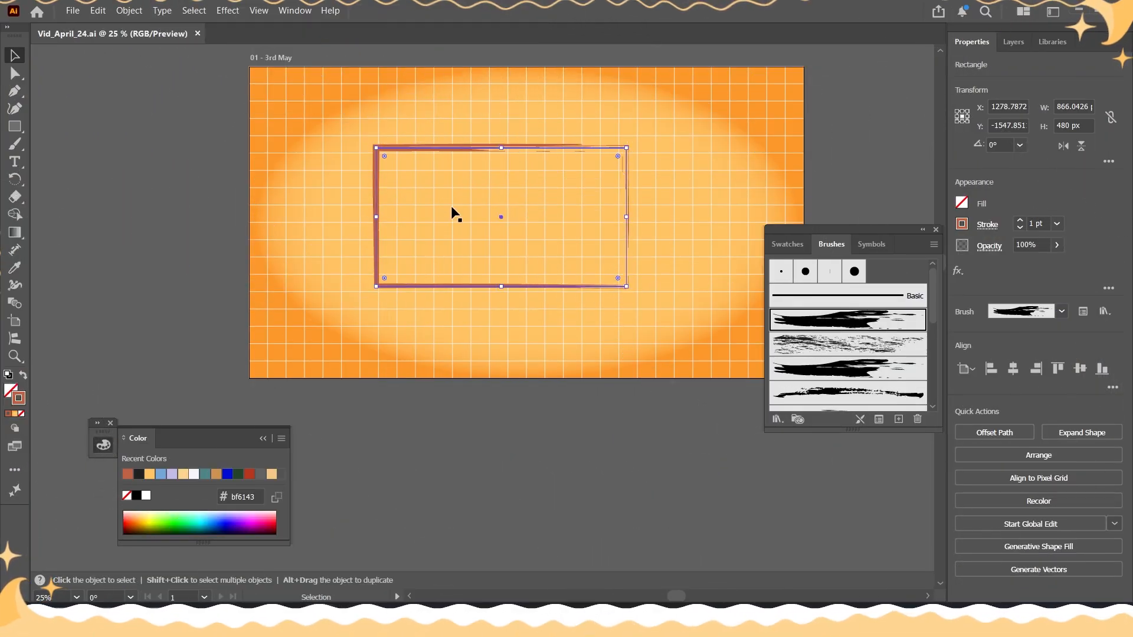
{"action": "key", "text": "Delete"}
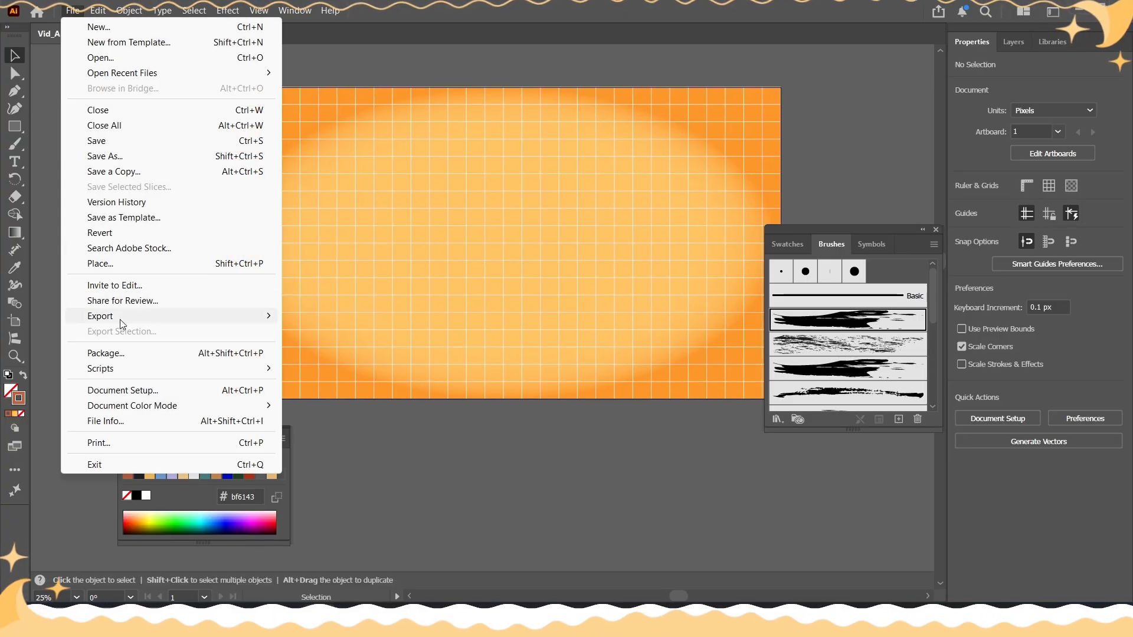
- Place the yellow paint stroke and blue watercolour images, and move the yellow one off the artboard to its left
{"action": "left_click", "coordinate": [107, 263]}
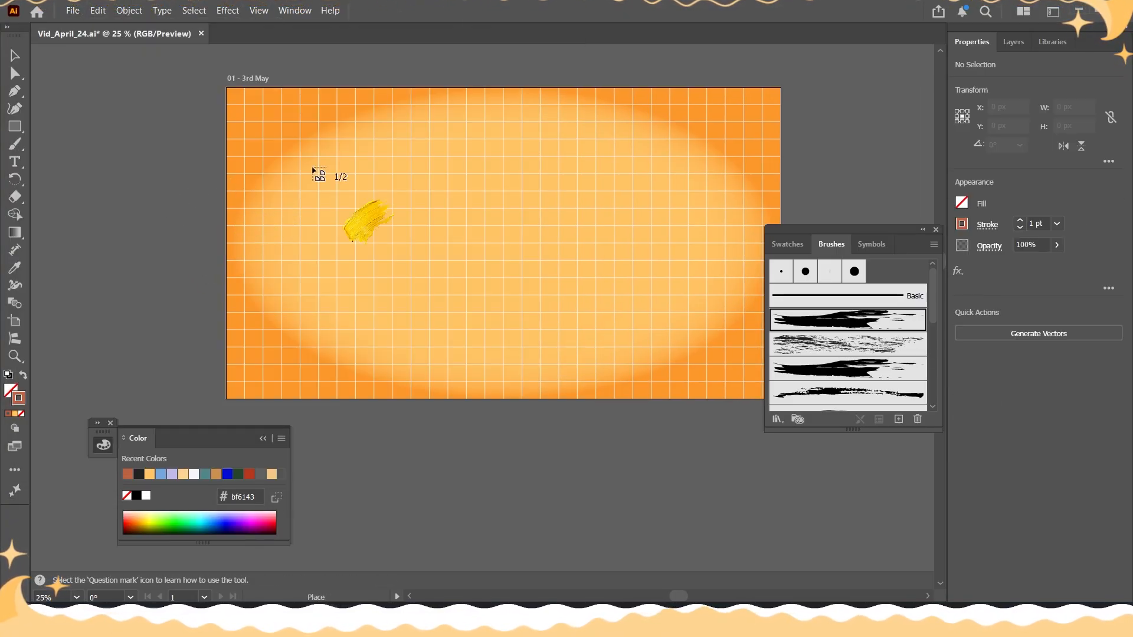
{"action": "left_click", "coordinate": [311, 166]}
{"action": "scroll", "coordinate": [534, 189], "scroll_direction": "right", "scroll_amount": 5}
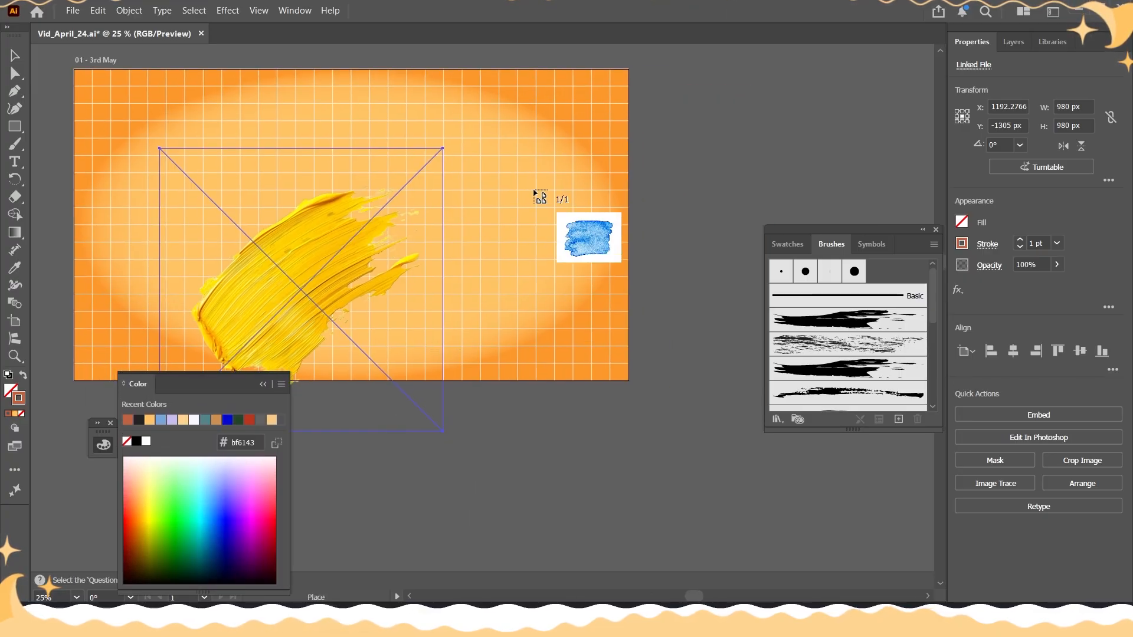
{"action": "left_click", "coordinate": [537, 184]}
{"action": "key", "text": "ctrl+minus"}
{"action": "key", "text": "ctrl+minus"}
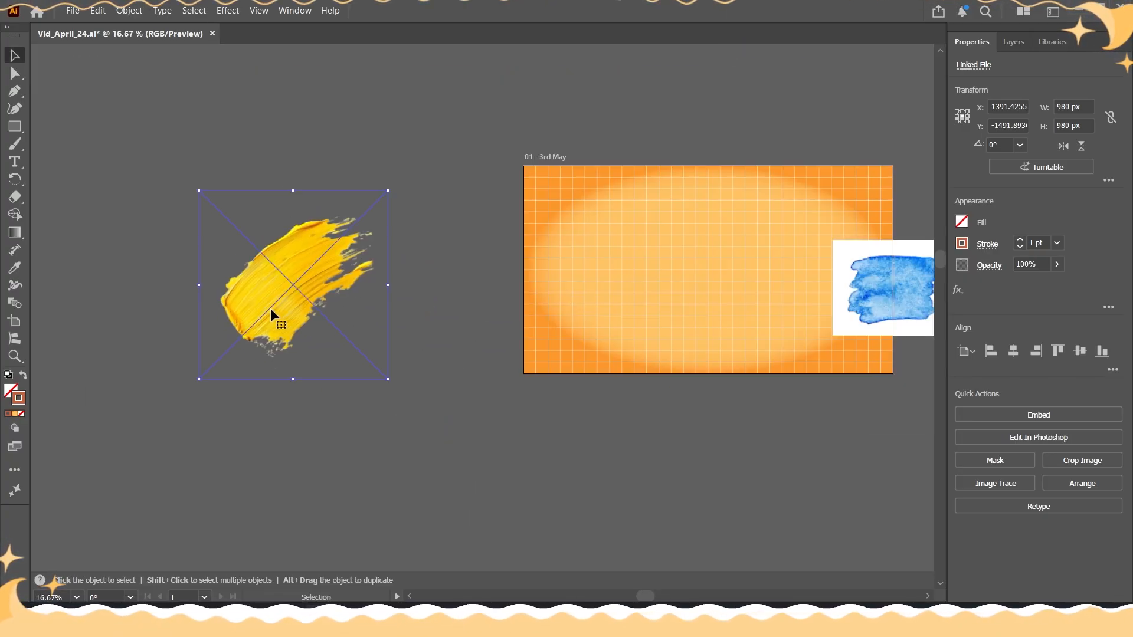
- Rotate the yellow paint stroke image to about 319.9° so that the stroke lies roughly horizontal
{"action": "scroll", "coordinate": [270, 308], "scroll_direction": "left", "scroll_amount": 3}
{"action": "scroll", "coordinate": [399, 325], "scroll_direction": "up", "scroll_amount": 2}
{"action": "scroll", "coordinate": [399, 323], "scroll_direction": "up", "scroll_amount": 1}
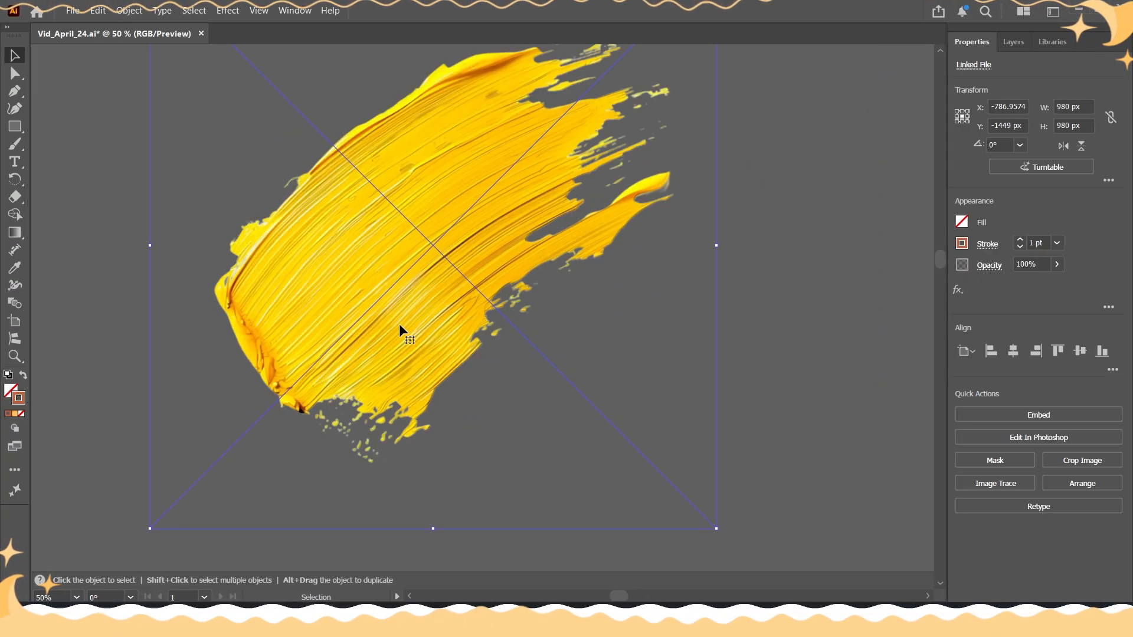
{"action": "scroll", "coordinate": [399, 323], "scroll_direction": "down", "scroll_amount": 2}
{"action": "scroll", "coordinate": [380, 321], "scroll_direction": "up", "scroll_amount": 1}
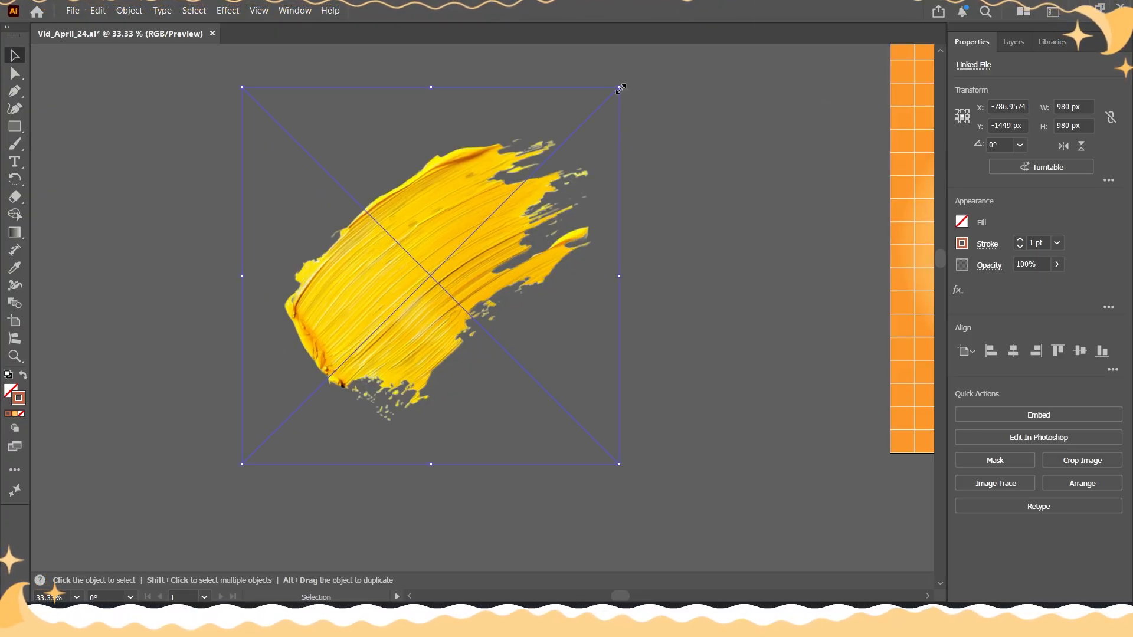
{"action": "left_click_drag", "start_coordinate": [622, 88], "coordinate": [727, 252]}
{"action": "left_click", "coordinate": [616, 331]}
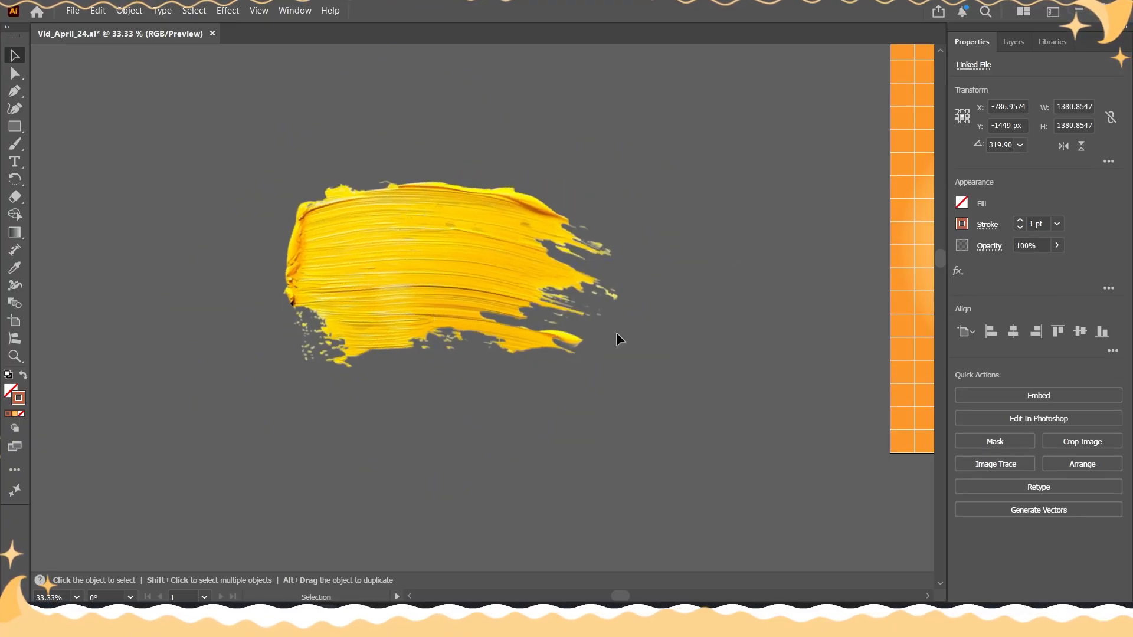
{"action": "left_click", "coordinate": [397, 264]}
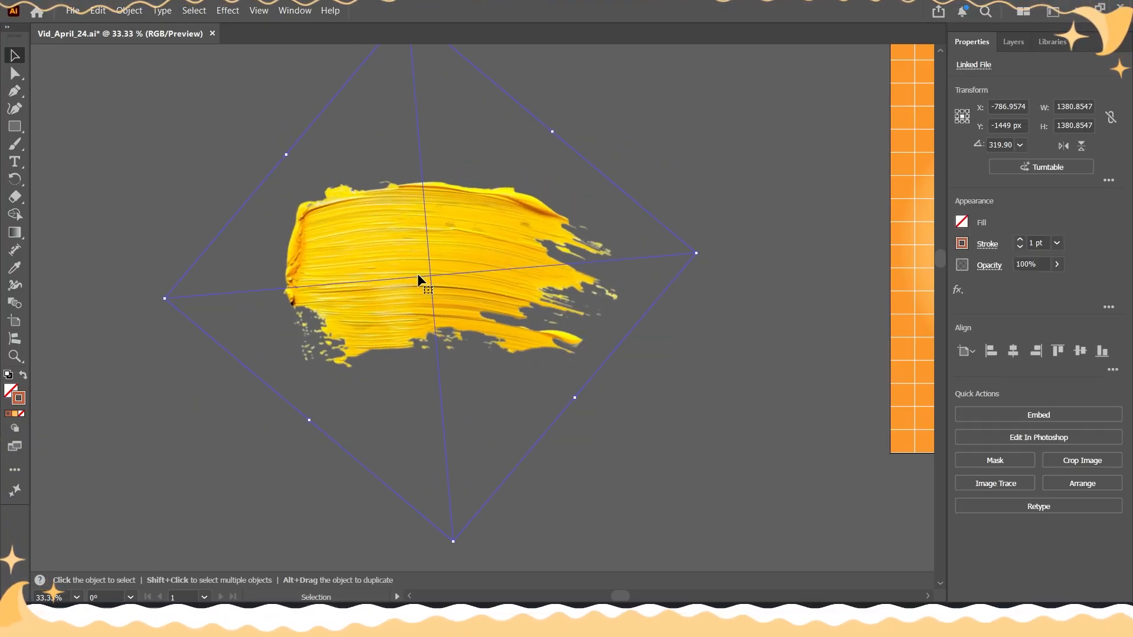
{"action": "left_click", "coordinate": [629, 398]}
- Trace the yellow paint stroke image in black and white and set the tracing threshold to 176
{"action": "left_click", "coordinate": [432, 306]}
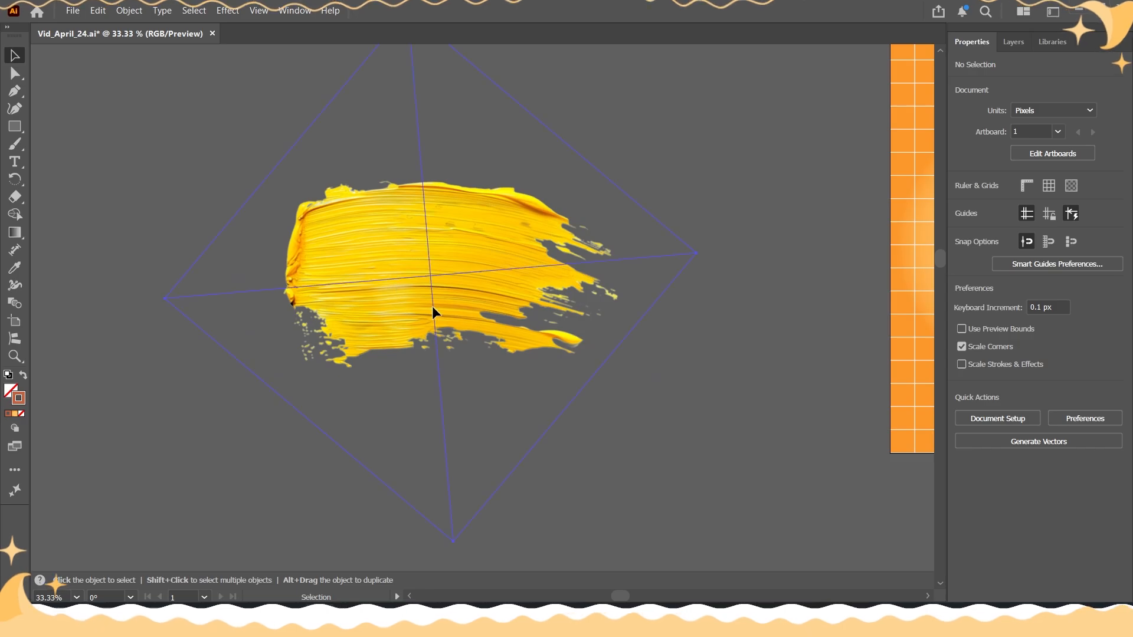
{"action": "left_click", "coordinate": [123, 10]}
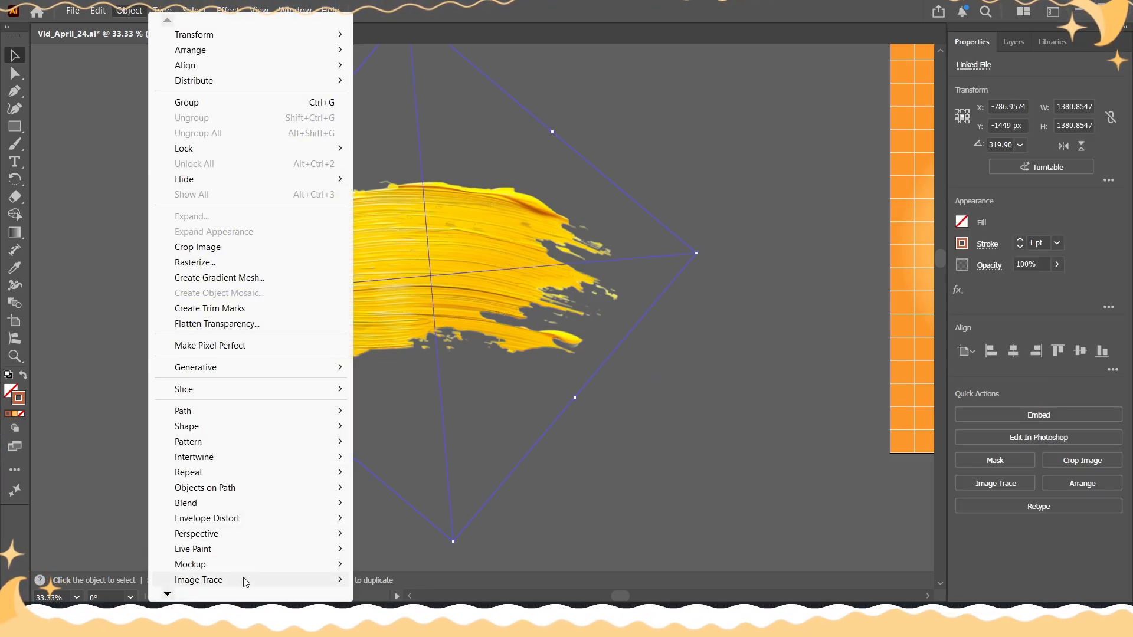
{"action": "mouse_move", "coordinate": [246, 579]}
{"action": "left_click", "coordinate": [390, 528]}
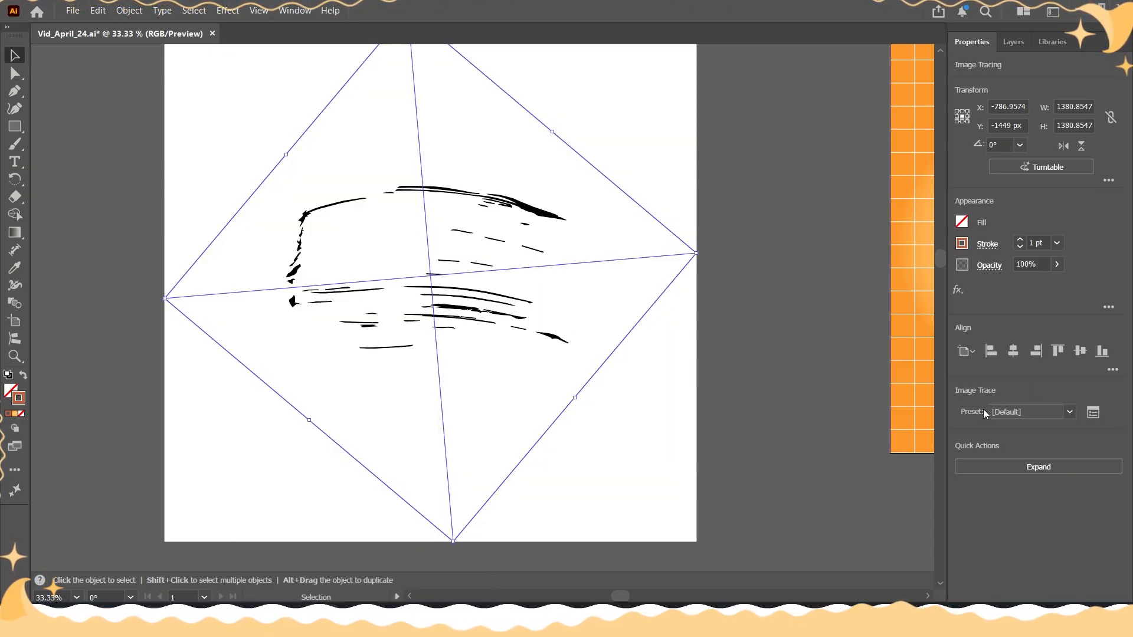
{"action": "left_click", "coordinate": [1092, 412]}
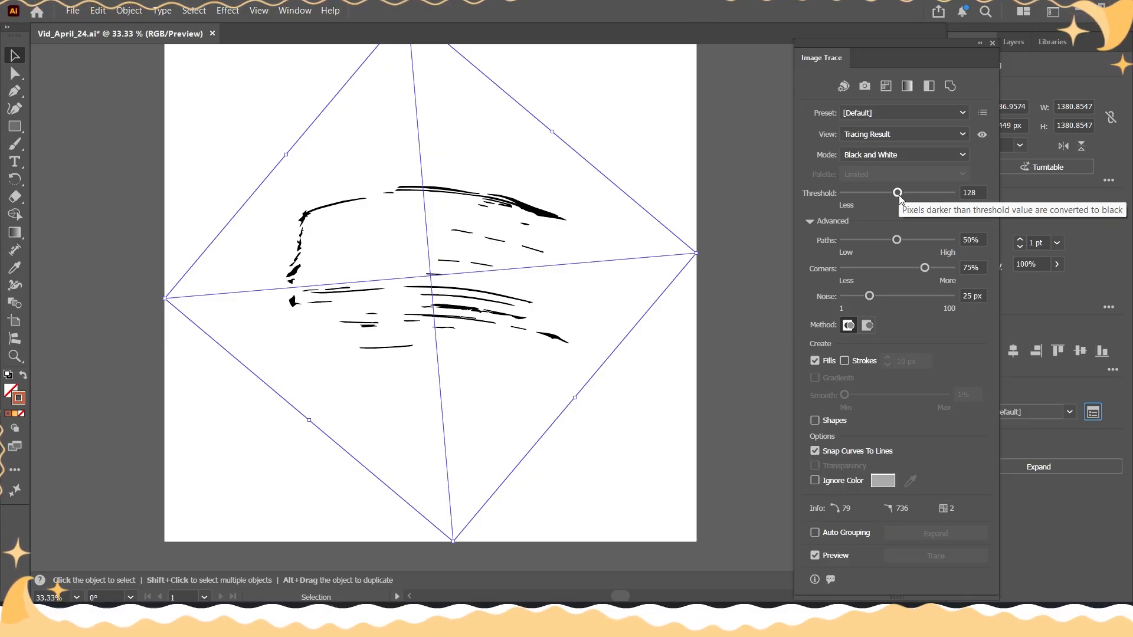
{"action": "mouse_move", "coordinate": [897, 193]}
{"action": "left_mouse_down"}
{"action": "mouse_move", "coordinate": [932, 193]}
{"action": "mouse_move", "coordinate": [919, 193]}
{"action": "left_mouse_up"}
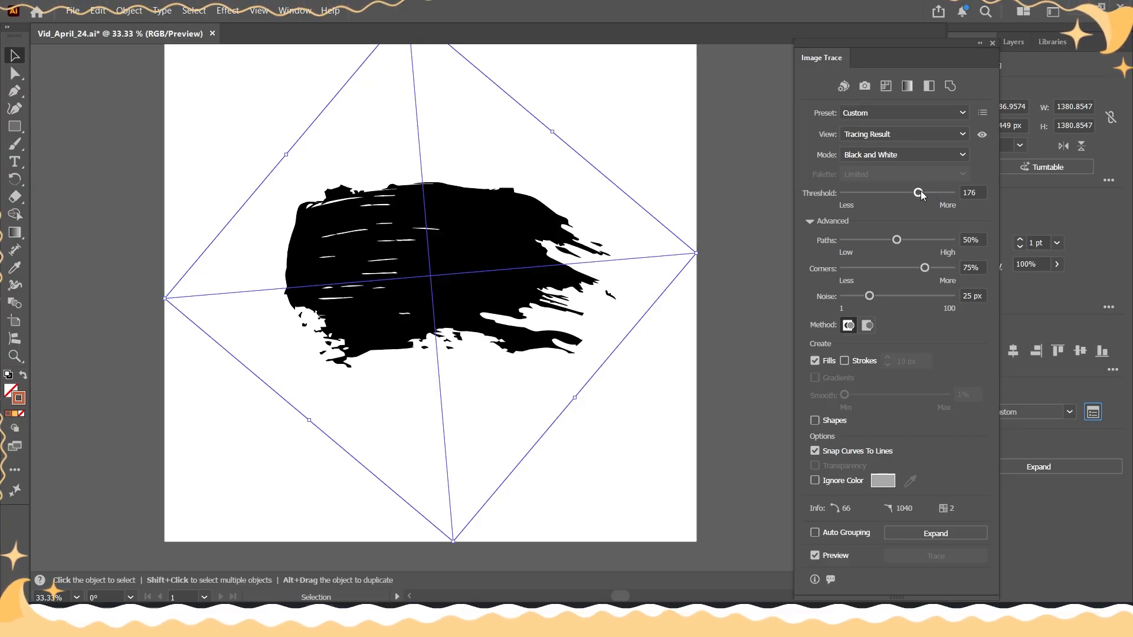
{"action": "left_click", "coordinate": [966, 193]}
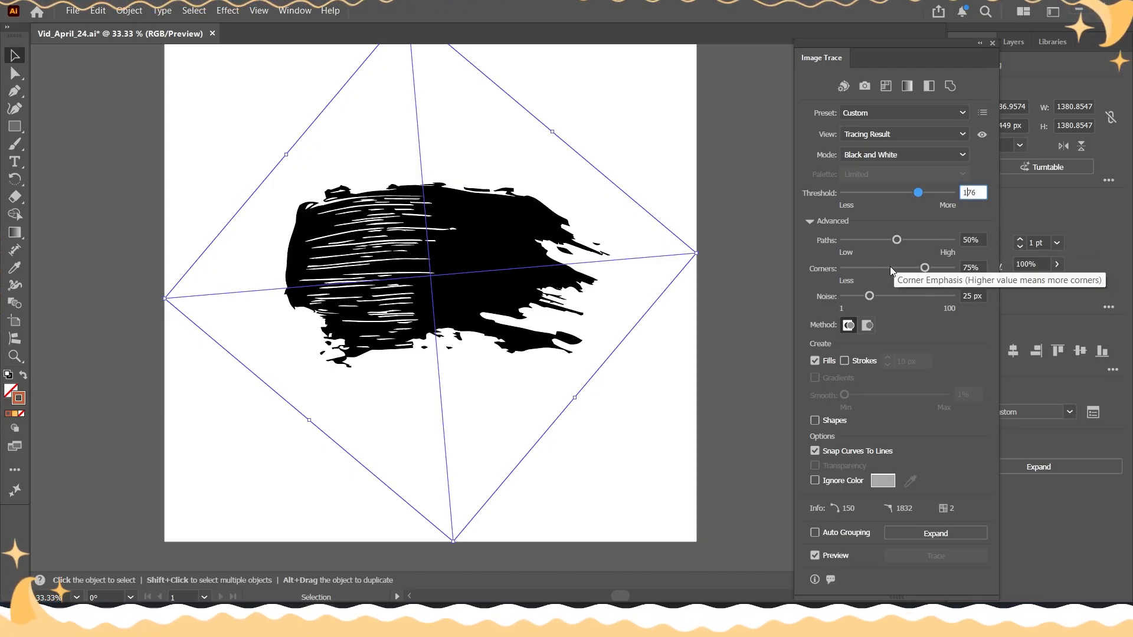
- Refine the trace with noise at 1 px, corners at 93% and paths tried at 100% and 22%
{"action": "left_click", "coordinate": [862, 239]}
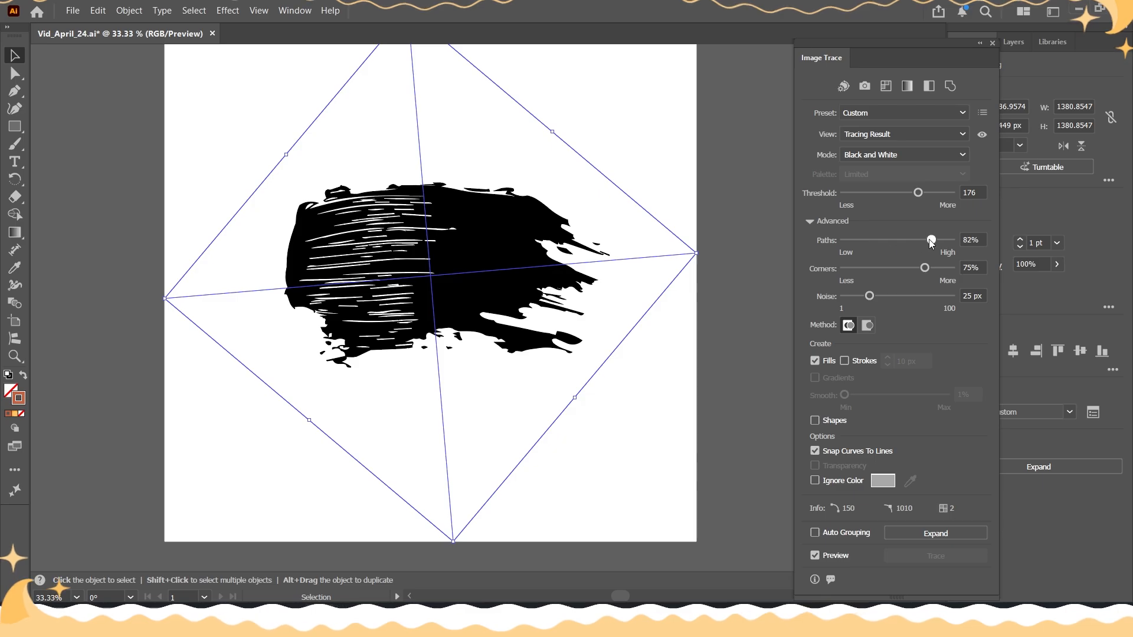
{"action": "left_click_drag", "start_coordinate": [931, 240], "coordinate": [951, 240]}
{"action": "left_click_drag", "start_coordinate": [869, 296], "coordinate": [796, 300]}
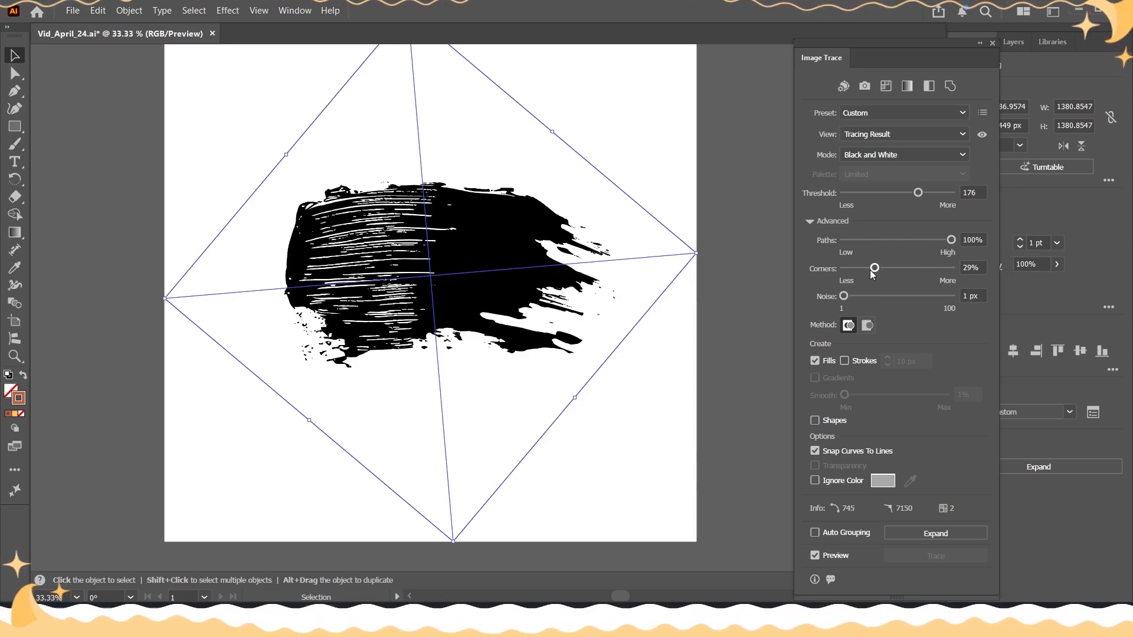
{"action": "left_click_drag", "start_coordinate": [874, 269], "coordinate": [944, 268]}
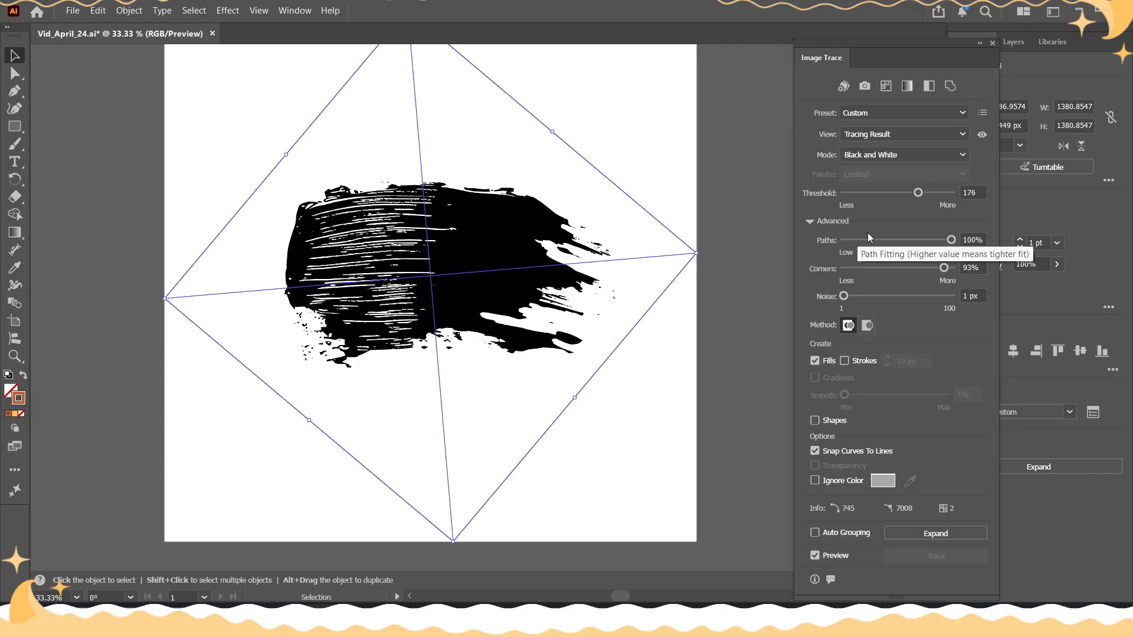
{"action": "left_click", "coordinate": [867, 237]}
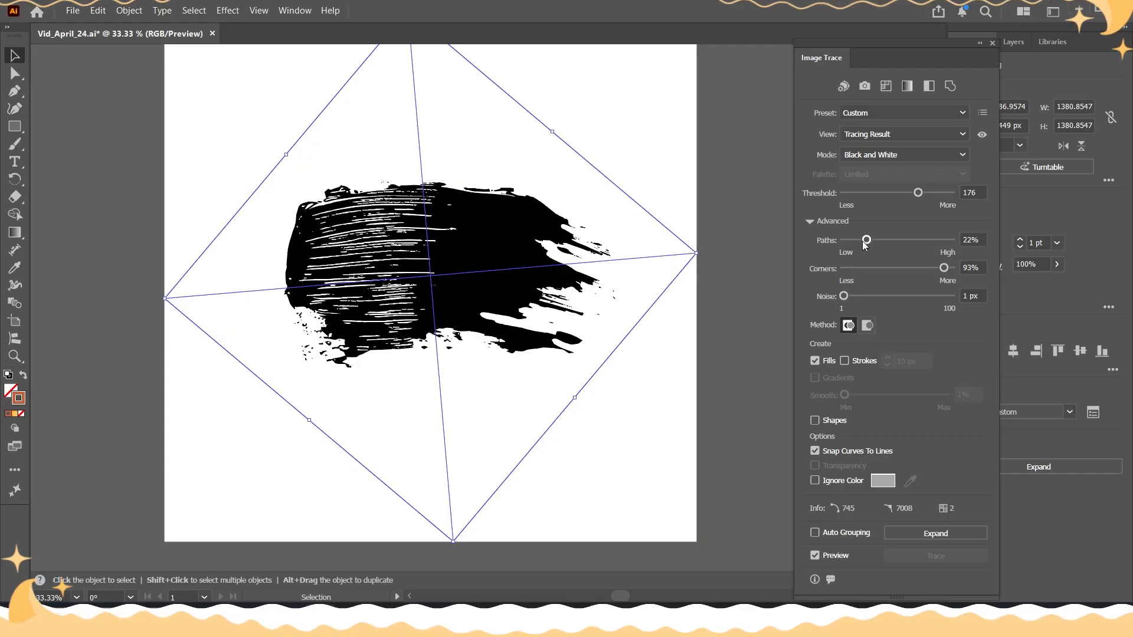
- Set the tracing paths to 65% and fine-tune the black-and-white threshold to 149
{"action": "left_click_drag", "start_coordinate": [862, 240], "coordinate": [915, 243]}
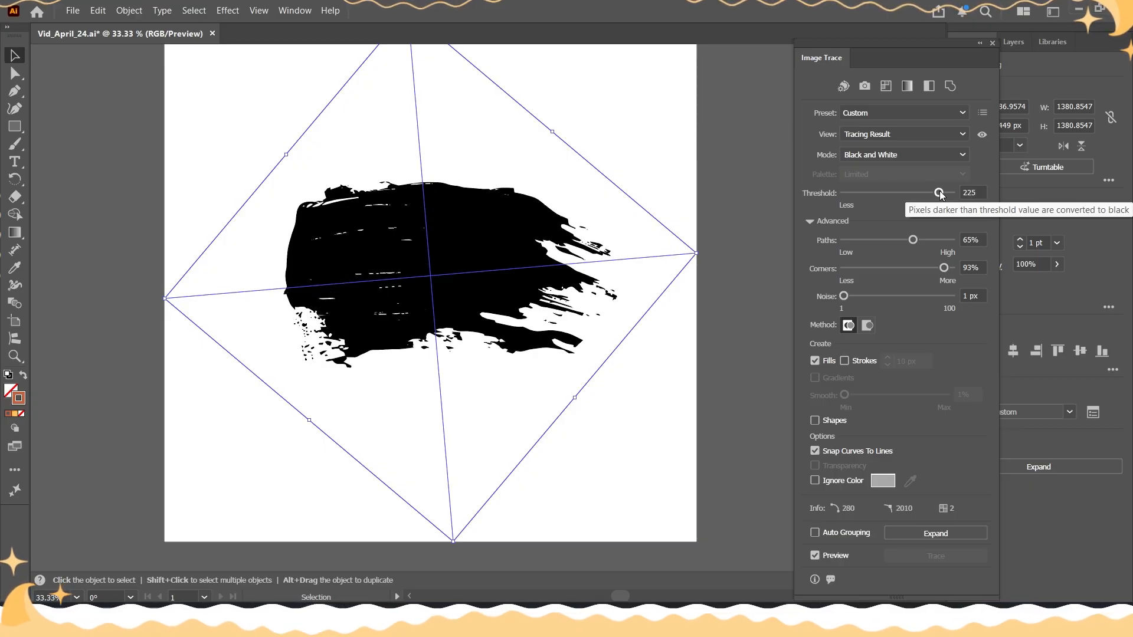
{"action": "mouse_move", "coordinate": [939, 192]}
{"action": "left_mouse_down"}
{"action": "mouse_move", "coordinate": [895, 199]}
{"action": "mouse_move", "coordinate": [906, 197]}
{"action": "left_mouse_up"}
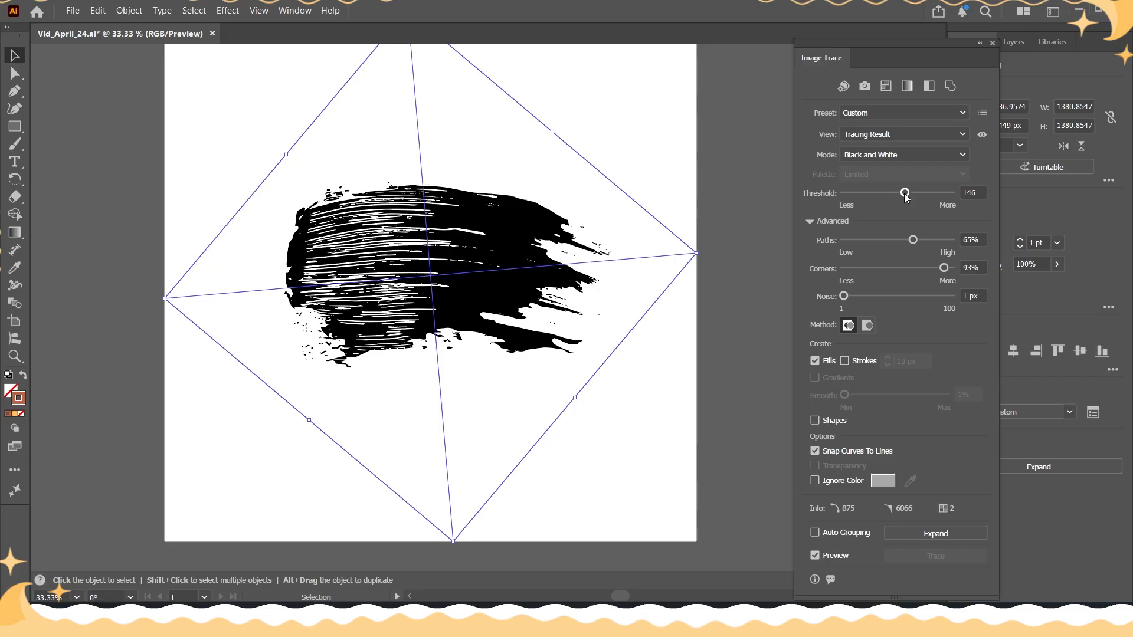
{"action": "double_click", "coordinate": [969, 192]}
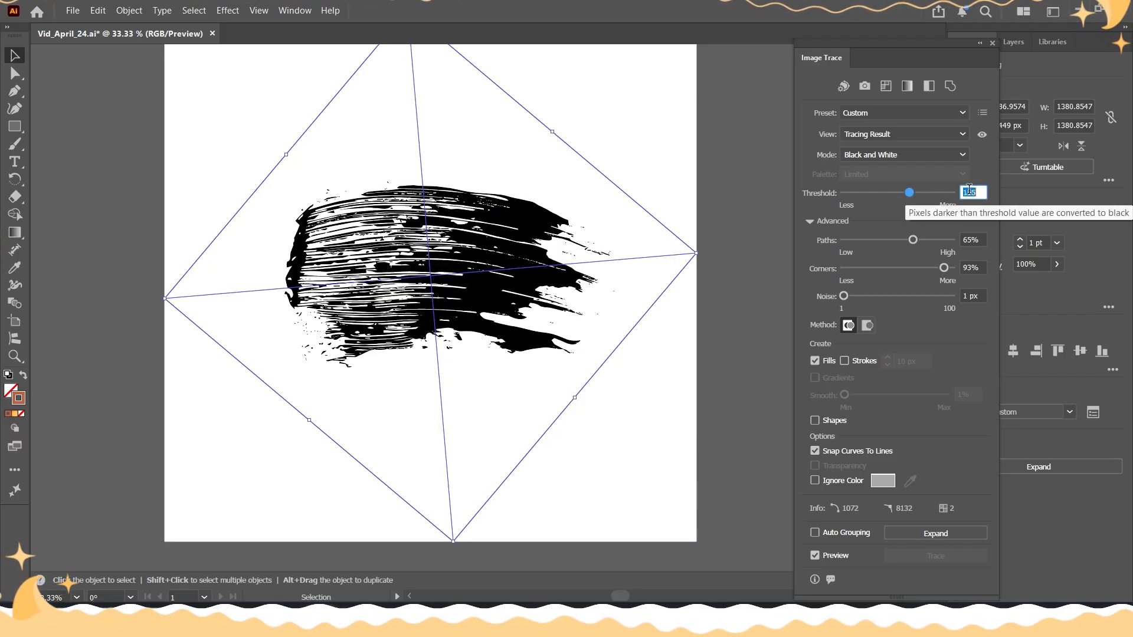
{"action": "key", "text": "Down"}
{"action": "key", "text": "Down"}
{"action": "key", "text": "Down"}
{"action": "key", "text": "Down"}
{"action": "key", "text": "Down"}
{"action": "key", "text": "Down"}
{"action": "key", "text": "Down"}
{"action": "key", "text": "Down"}
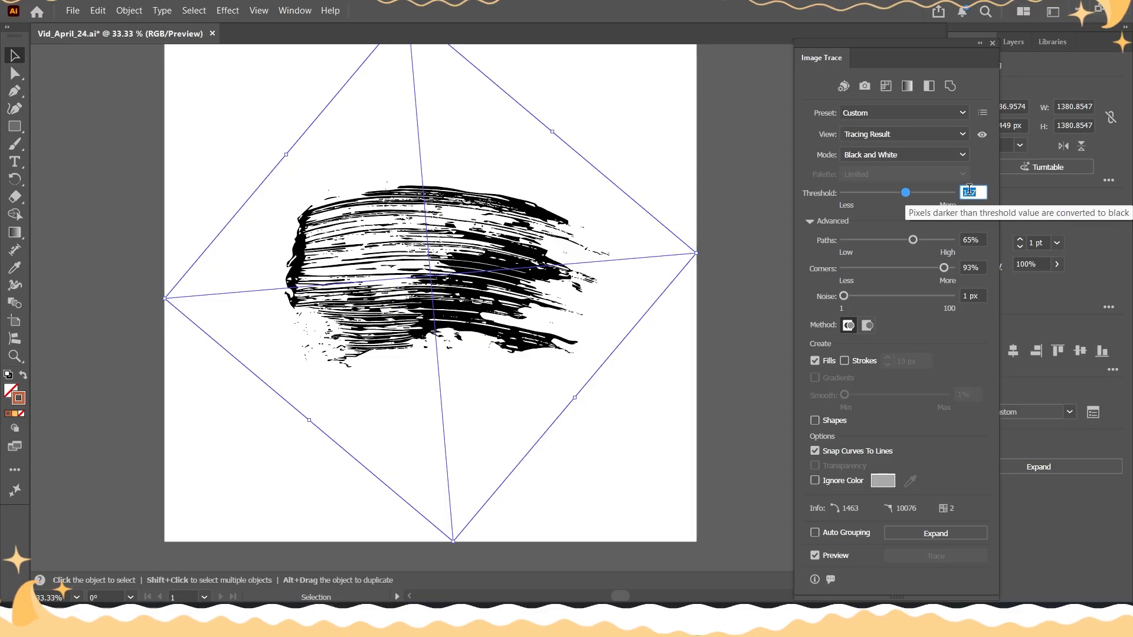
{"action": "key", "text": "Down"}
{"action": "key", "text": "Down"}
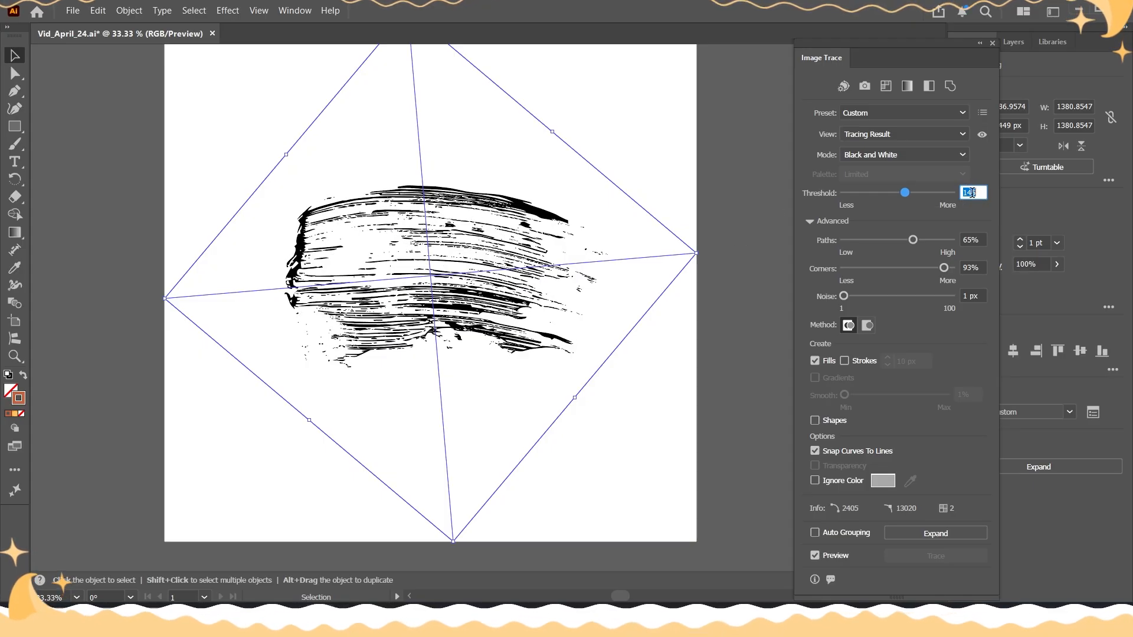
{"action": "key", "text": "Up"}
{"action": "key", "text": "Up"}
{"action": "key", "text": "Up"}
{"action": "key", "text": "Up"}
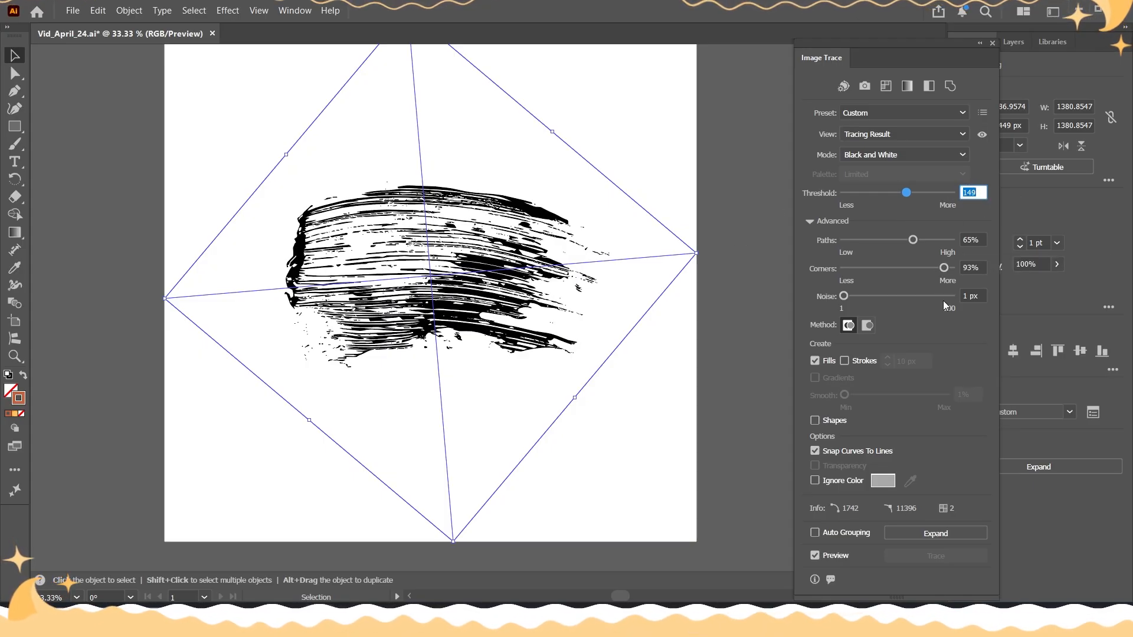
- Ignore white in the trace, expand its object and fill into vector shapes, and close the tracing settings
{"action": "left_click", "coordinate": [815, 480]}
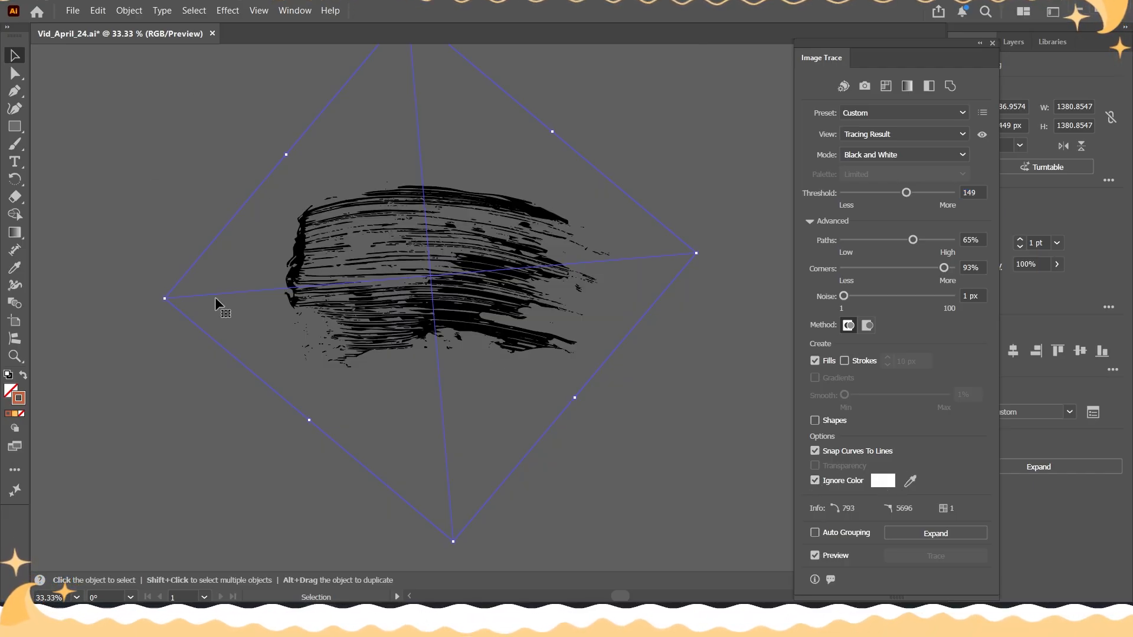
{"action": "left_click", "coordinate": [125, 11]}
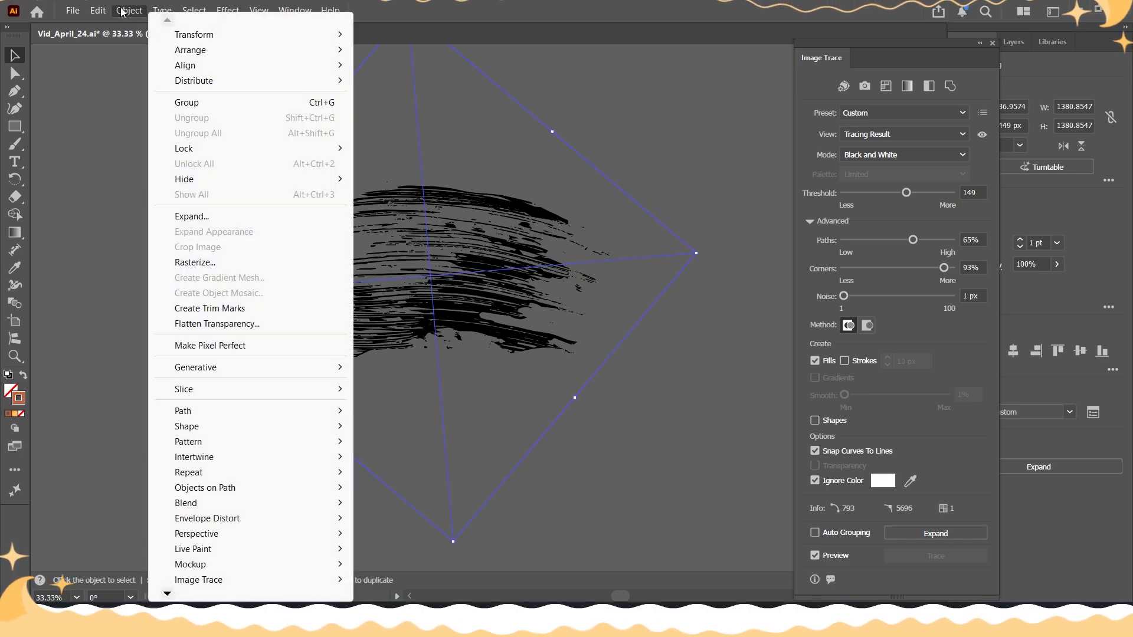
{"action": "left_click", "coordinate": [193, 217]}
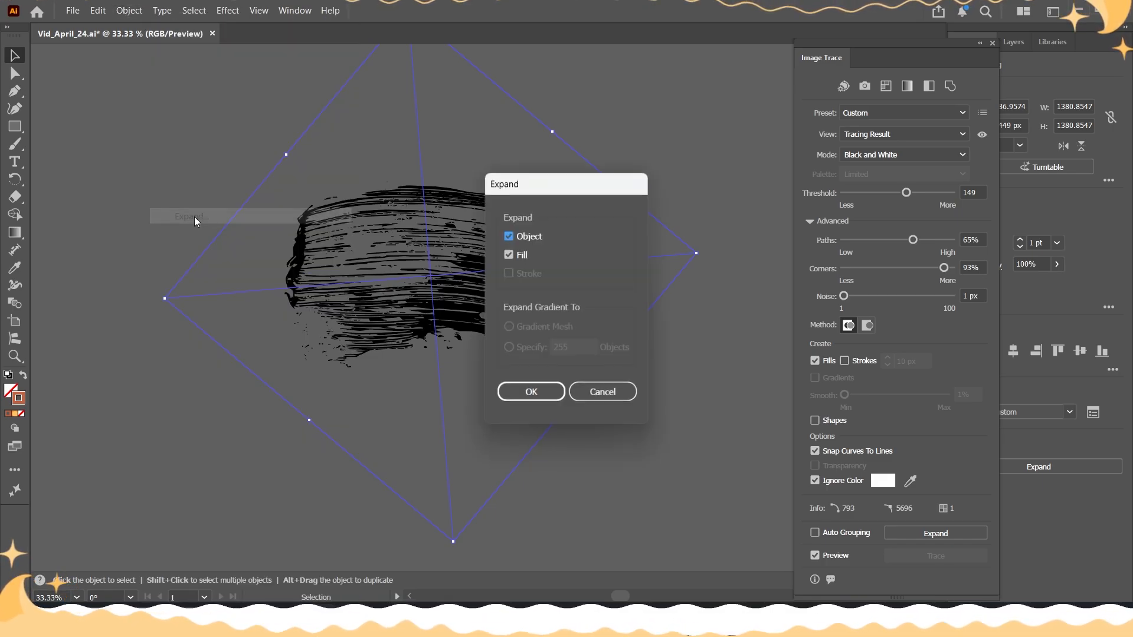
{"action": "left_click", "coordinate": [549, 394]}
{"action": "left_click", "coordinate": [556, 435]}
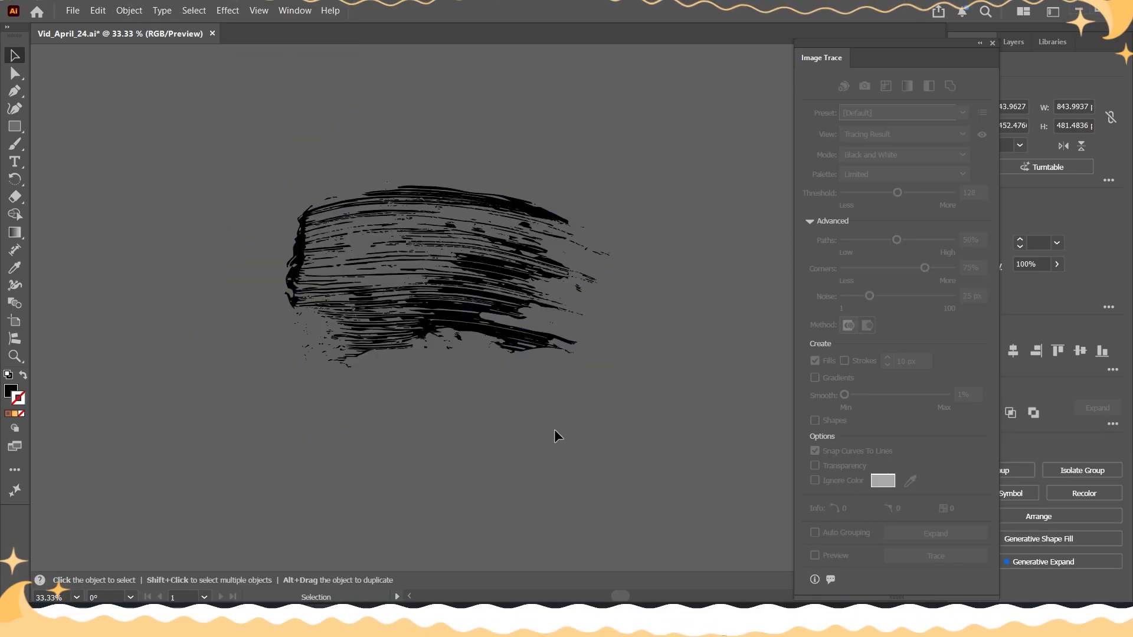
{"action": "left_click", "coordinate": [992, 44]}
- Try stretching the expanded paint stroke horizontally and vertically, undoing each stretch
{"action": "mouse_move", "coordinate": [392, 297]}
{"action": "left_mouse_down"}
{"action": "mouse_move", "coordinate": [363, 271]}
{"action": "mouse_move", "coordinate": [378, 295]}
{"action": "left_mouse_up"}
{"action": "scroll", "coordinate": [377, 295], "scroll_direction": "down", "scroll_amount": 1}
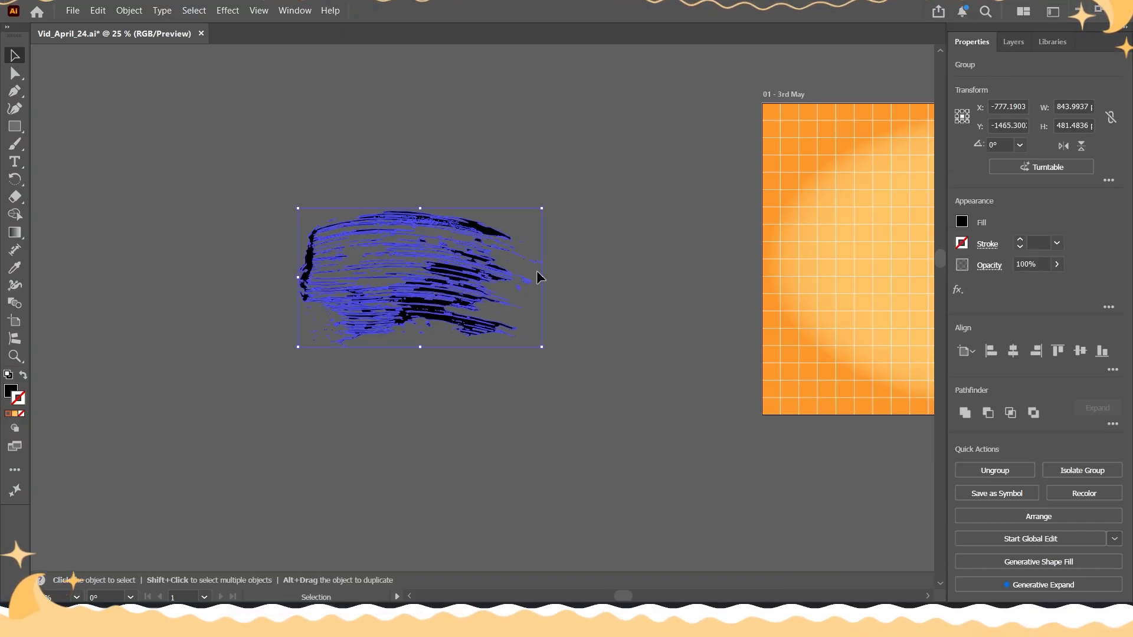
{"action": "left_click_drag", "start_coordinate": [542, 278], "coordinate": [710, 281]}
{"action": "key", "text": "ctrl+z"}
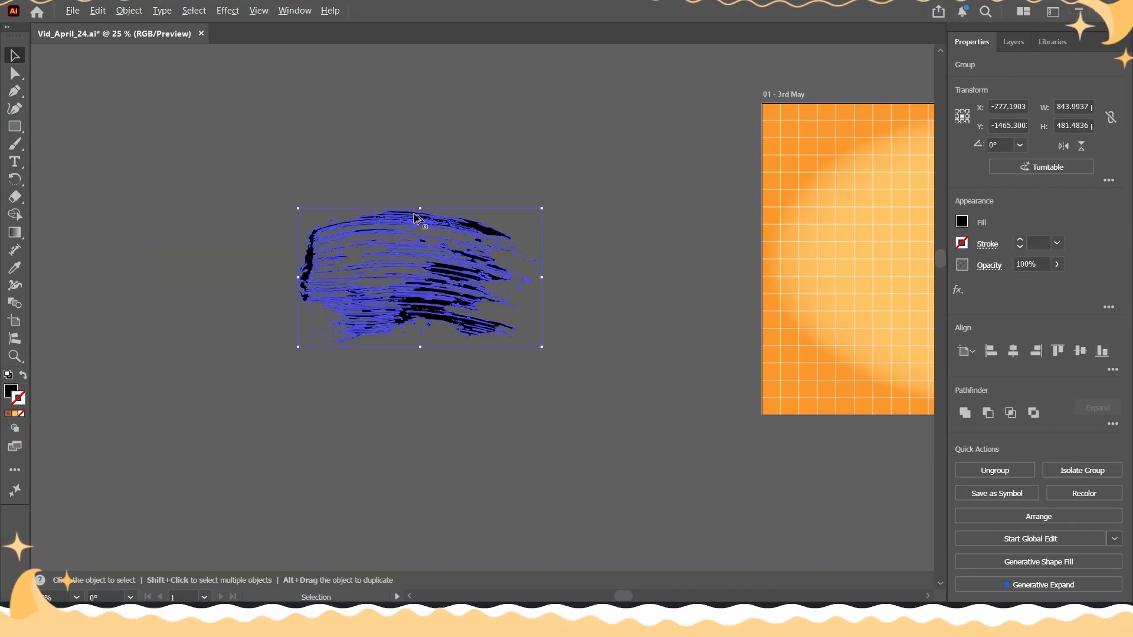
{"action": "left_click_drag", "start_coordinate": [414, 215], "coordinate": [430, 83]}
{"action": "left_click", "coordinate": [606, 339]}
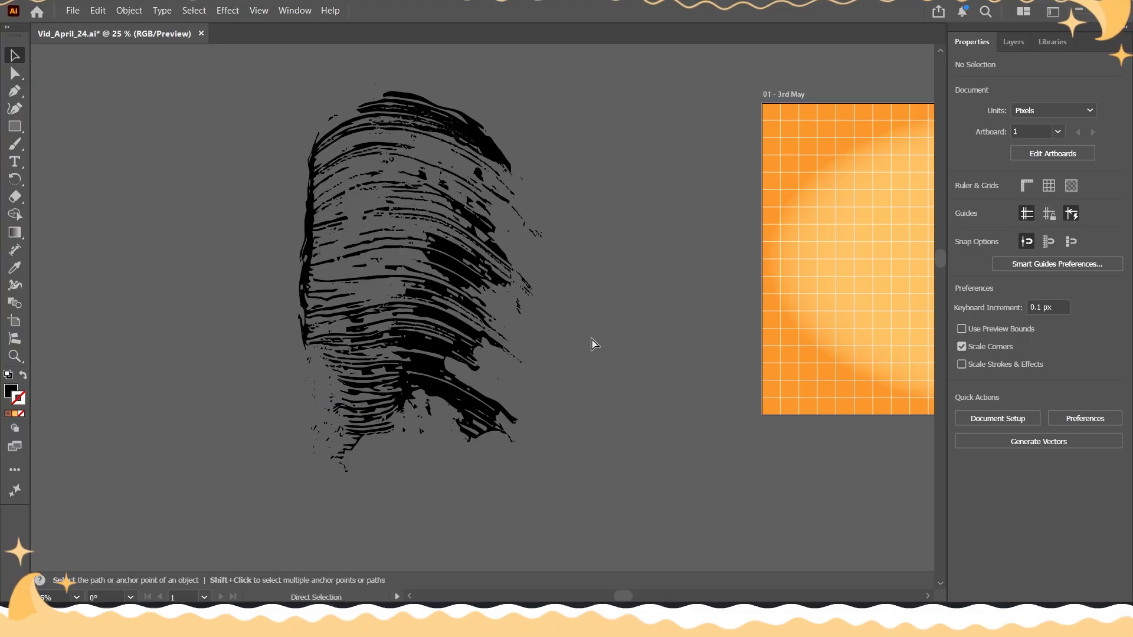
{"action": "key", "text": "ctrl+z"}
- Scale the expanded paint stroke down proportionally to about 400 × 228 px
{"action": "left_click_drag", "start_coordinate": [436, 316], "coordinate": [352, 259]}
{"action": "mouse_move", "coordinate": [334, 288]}
{"action": "left_mouse_down"}
{"action": "mouse_move", "coordinate": [329, 214]}
{"action": "mouse_move", "coordinate": [330, 271]}
{"action": "left_mouse_up"}
{"action": "scroll", "coordinate": [351, 236], "scroll_direction": "up", "scroll_amount": 3}
{"action": "left_click", "coordinate": [297, 126]}
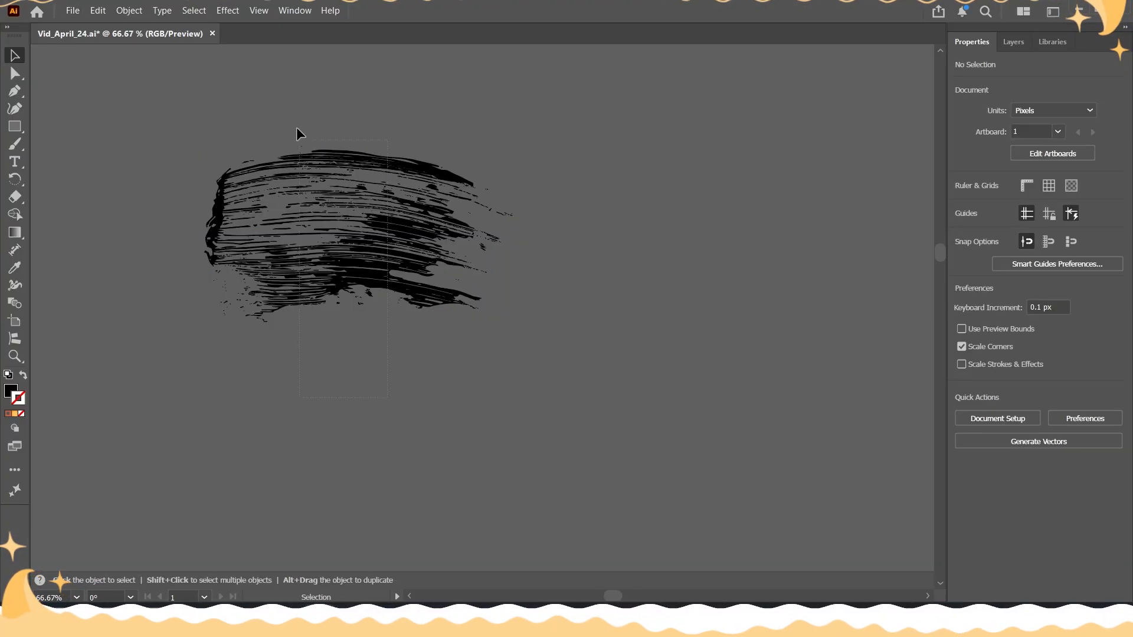
- Start a new Art Brush from the scaled vector paint stroke
{"action": "left_click", "coordinate": [308, 158]}
{"action": "left_click", "coordinate": [295, 7]}
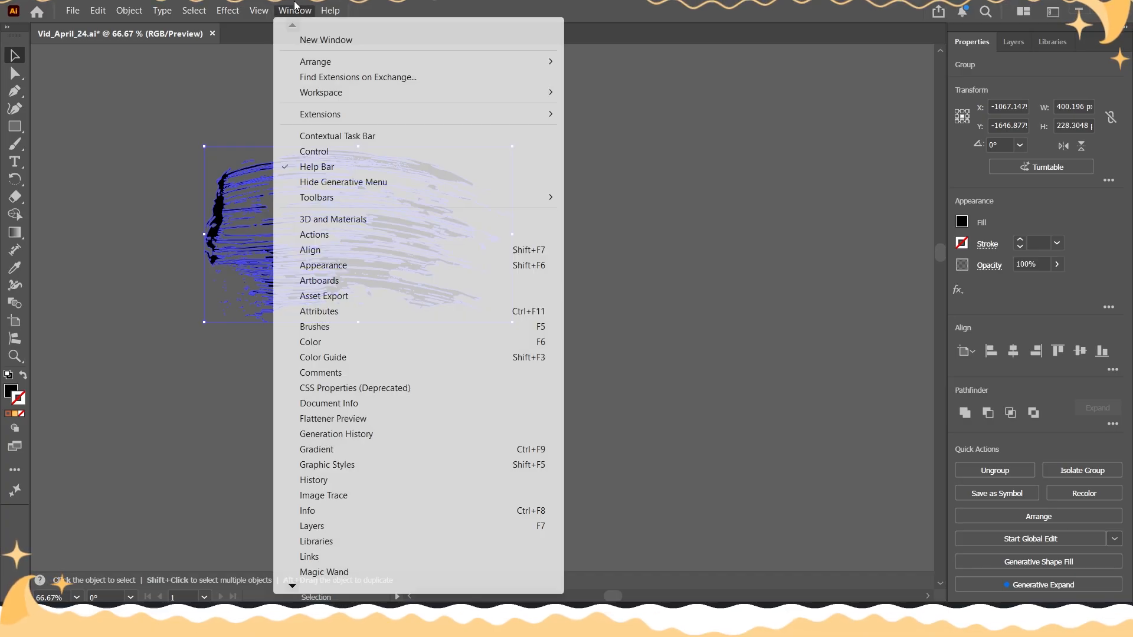
{"action": "left_click", "coordinate": [339, 327]}
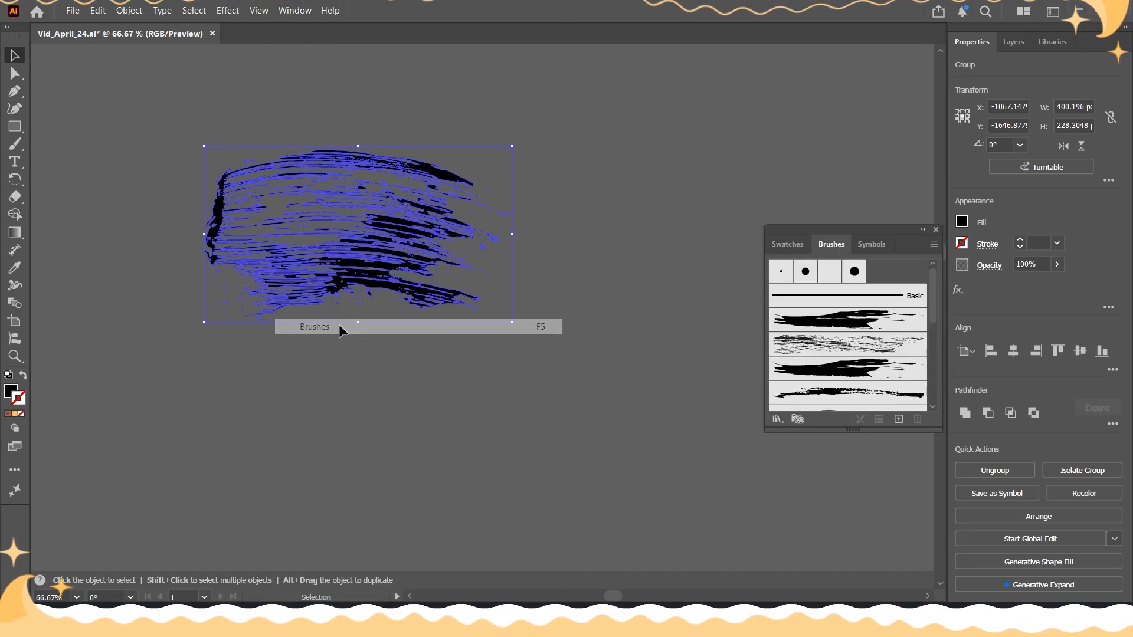
{"action": "left_click", "coordinate": [899, 420]}
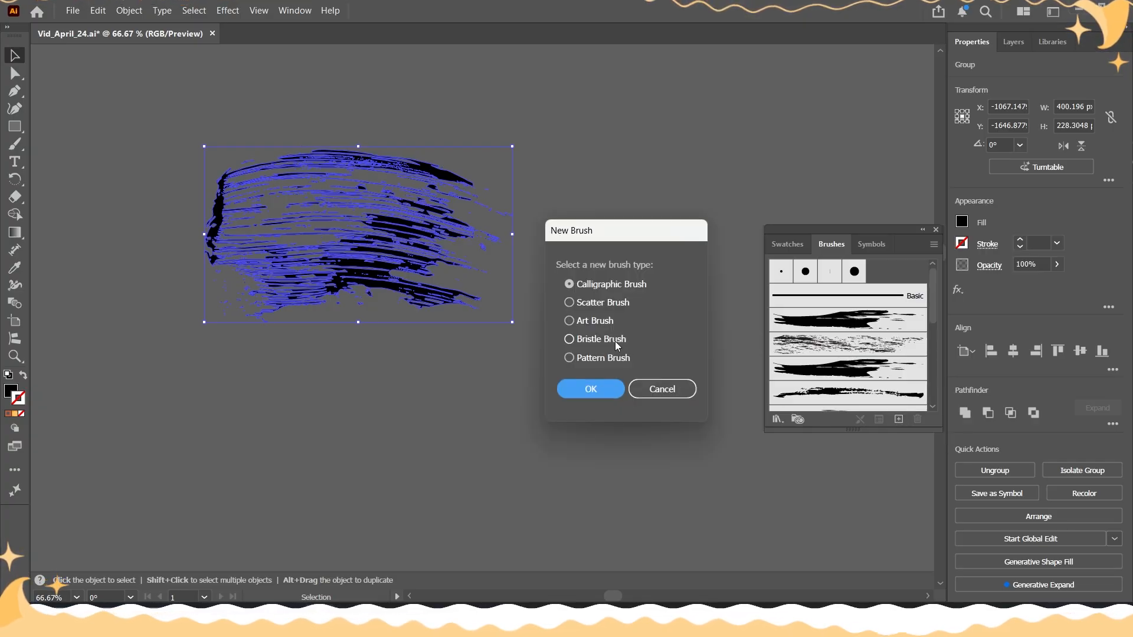
{"action": "left_click", "coordinate": [586, 321]}
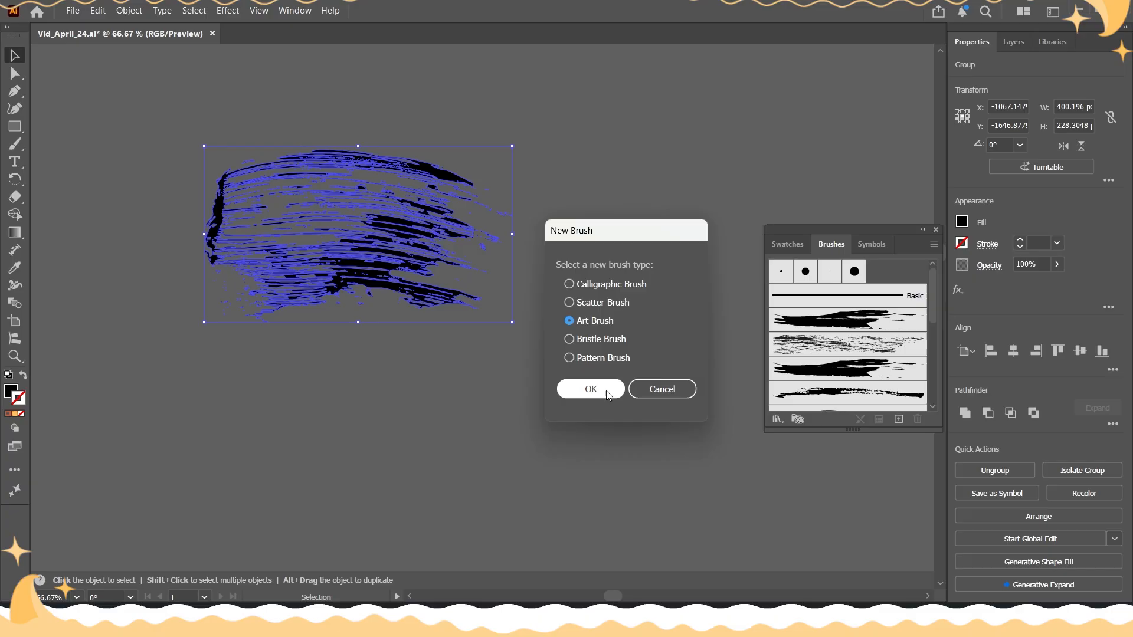
{"action": "left_click", "coordinate": [591, 389]}
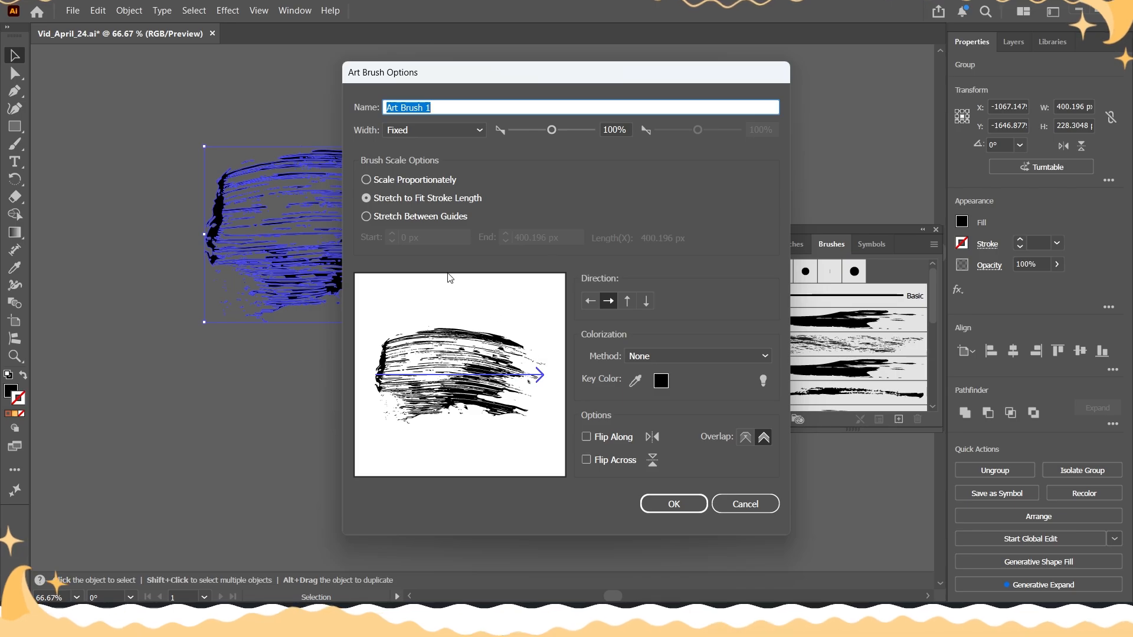
- Look through the width options available for the new art brush
{"action": "left_click", "coordinate": [446, 135]}
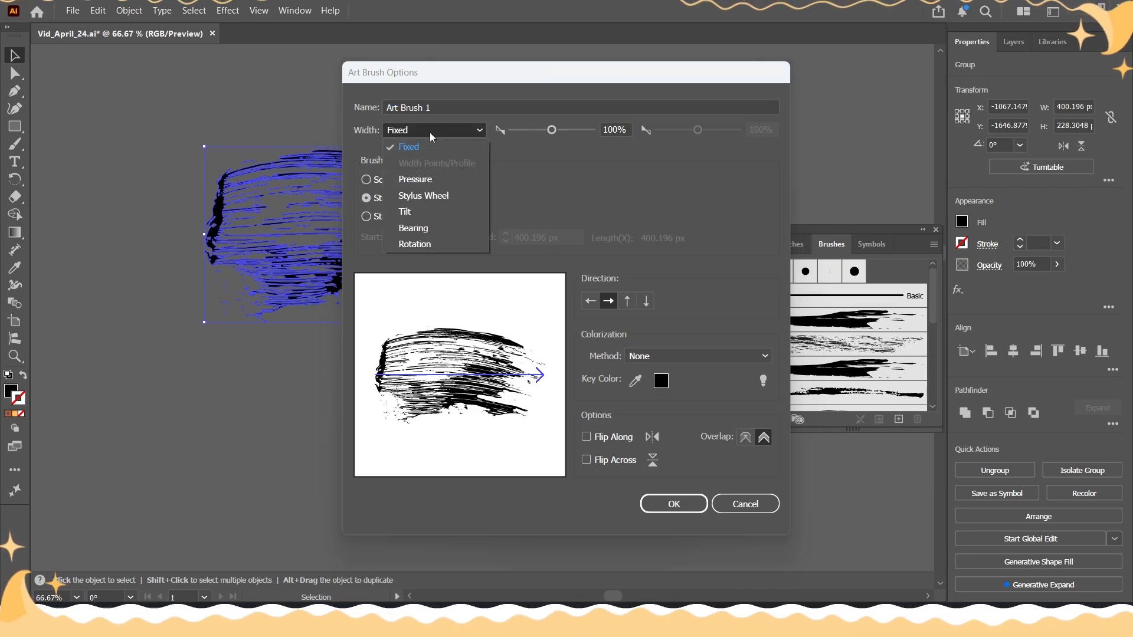
{"action": "left_click", "coordinate": [430, 133]}
{"action": "left_click", "coordinate": [472, 132]}
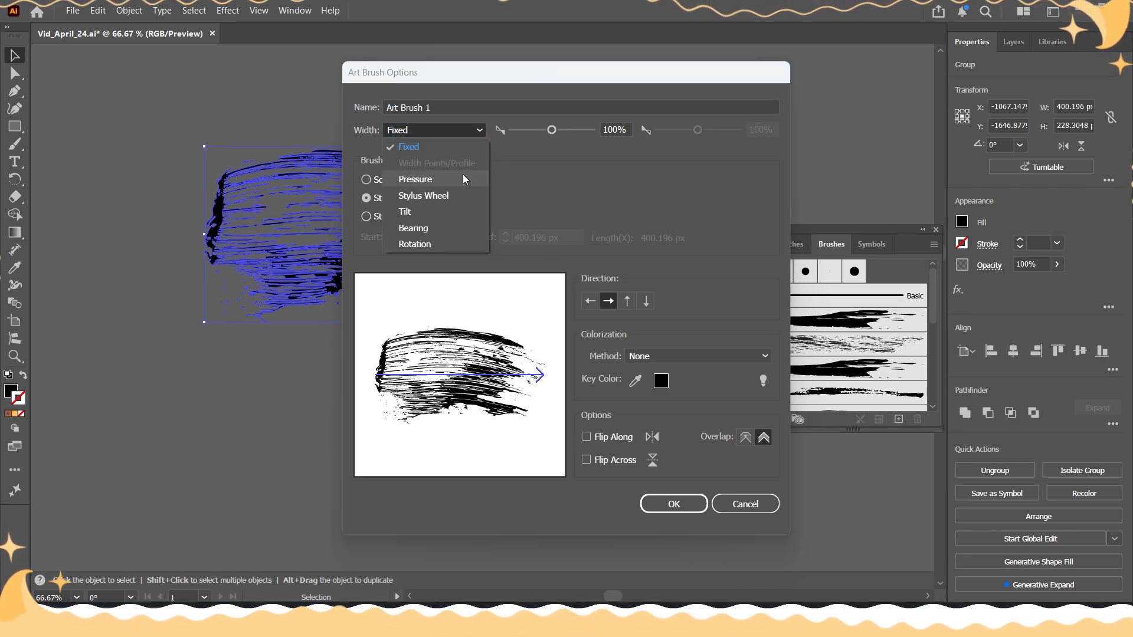
{"action": "left_click", "coordinate": [543, 181]}
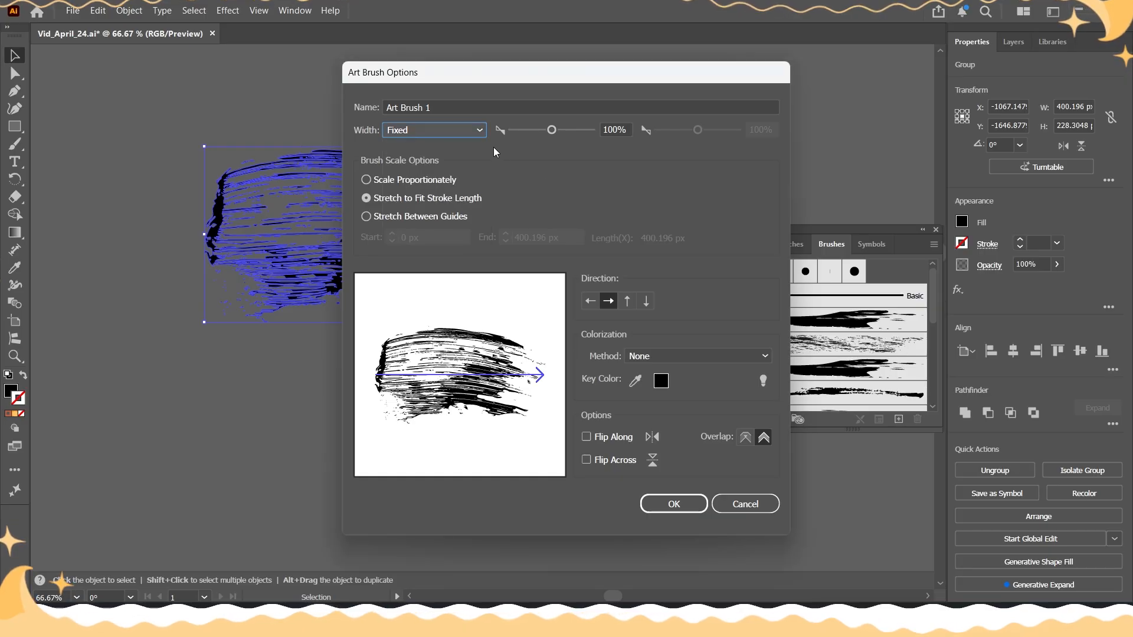
{"action": "left_click", "coordinate": [450, 134]}
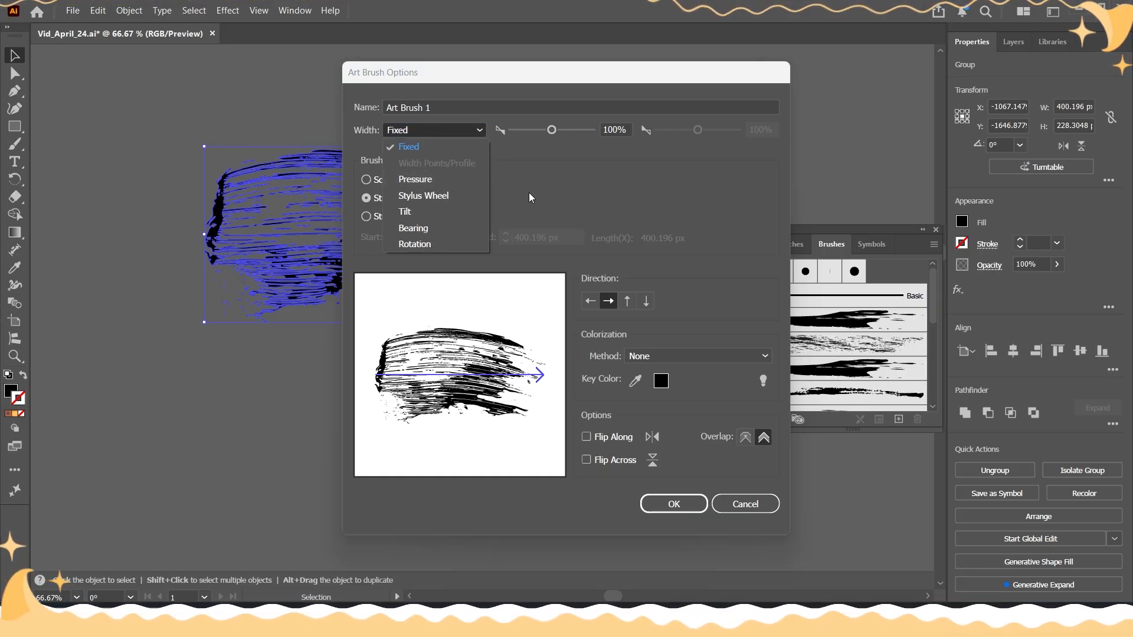
{"action": "left_click", "coordinate": [547, 190]}
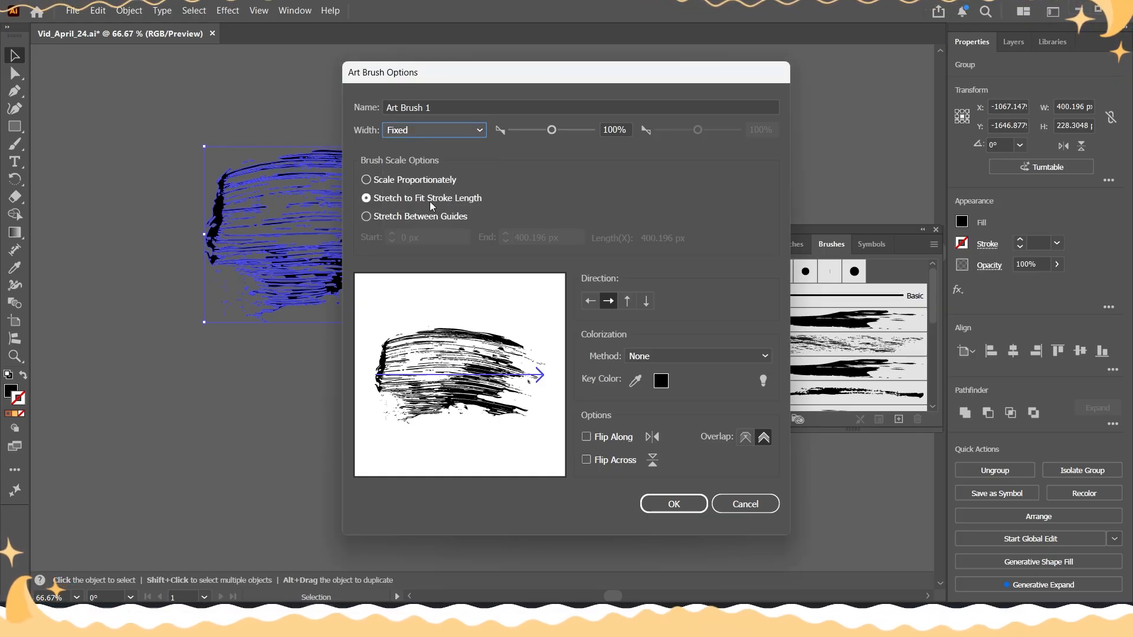
- Set the art brush to scale proportionally with the Tints colorization method and create it
{"action": "left_click", "coordinate": [386, 183]}
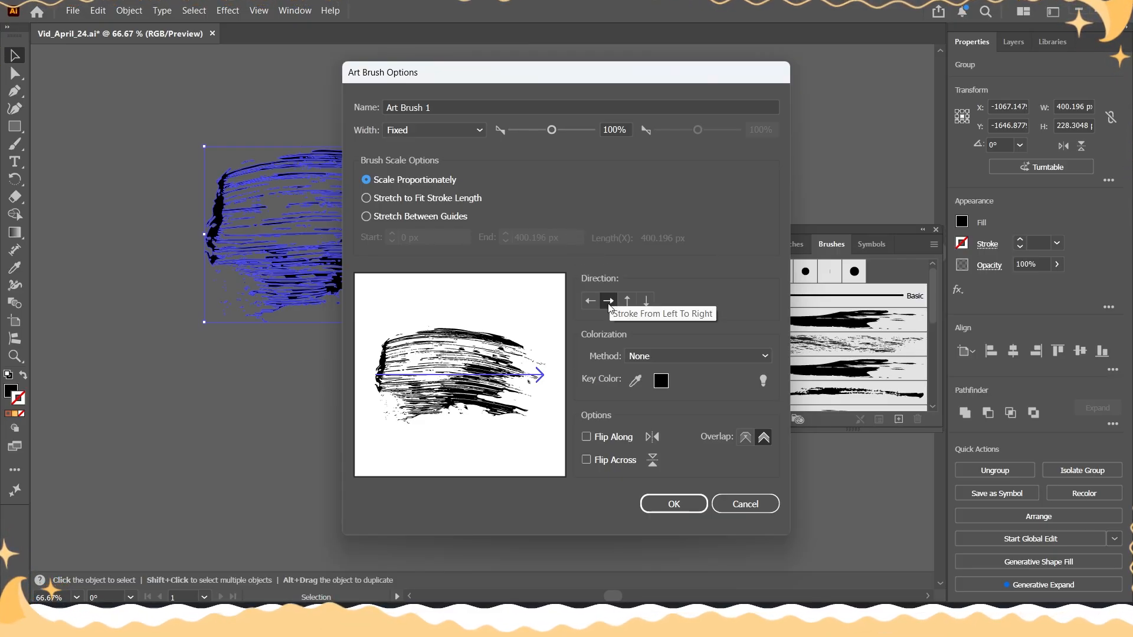
{"action": "left_click", "coordinate": [670, 353]}
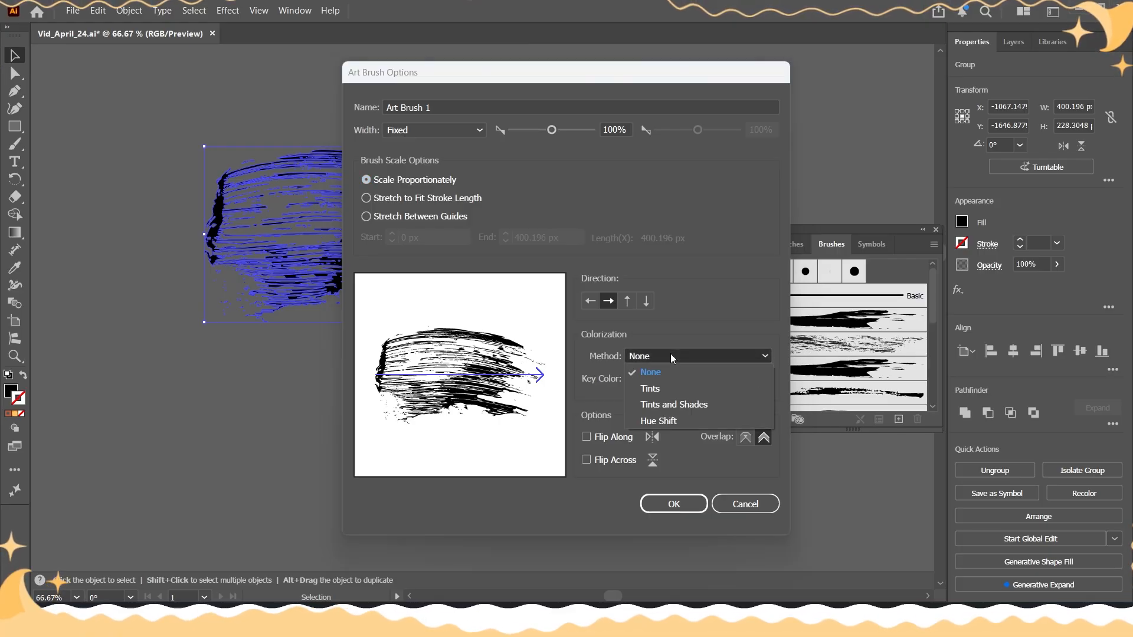
{"action": "left_click", "coordinate": [666, 389]}
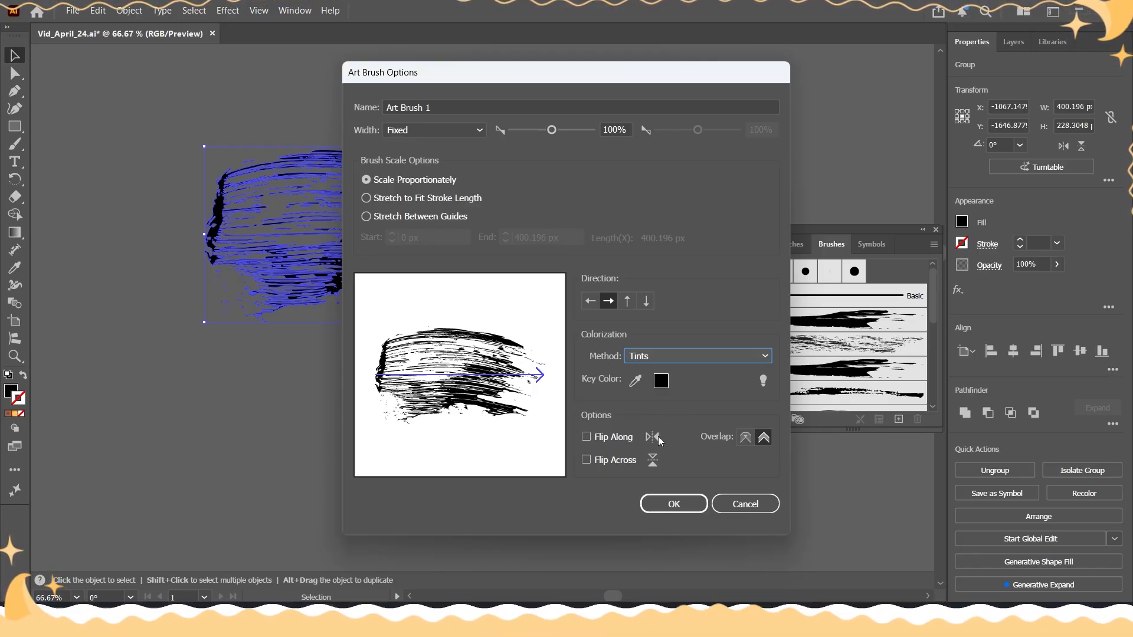
{"action": "left_click", "coordinate": [654, 503]}
- Move the blue watercolour image off the orange artboard to the empty area below it
{"action": "scroll", "coordinate": [649, 482], "scroll_direction": "right", "scroll_amount": 3}
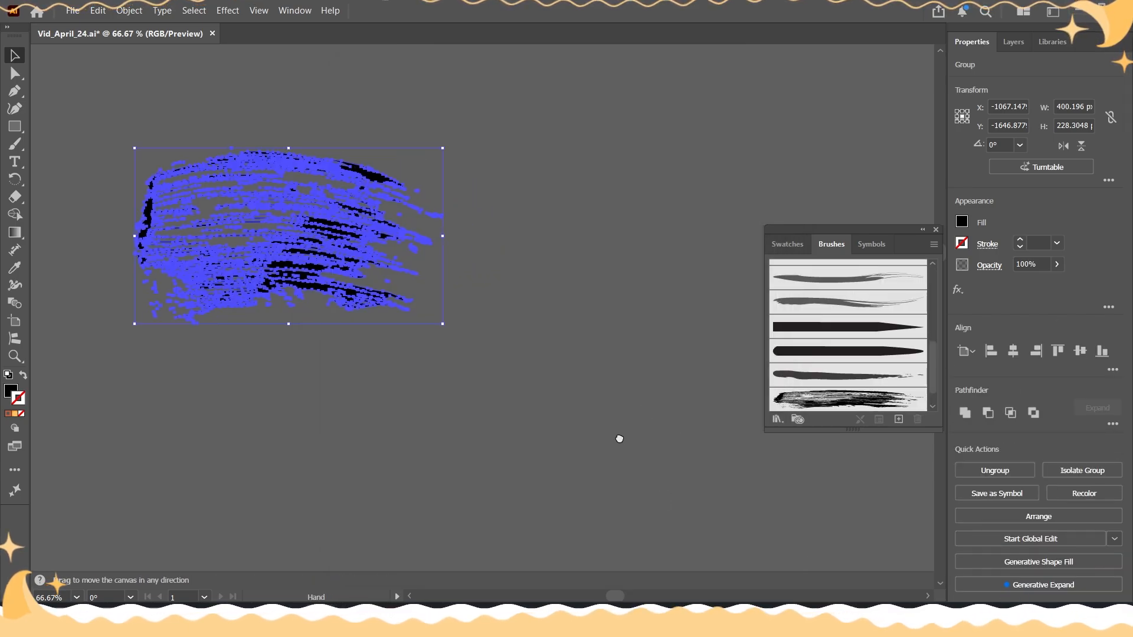
{"action": "scroll", "coordinate": [862, 370], "scroll_direction": "down", "scroll_amount": 1}
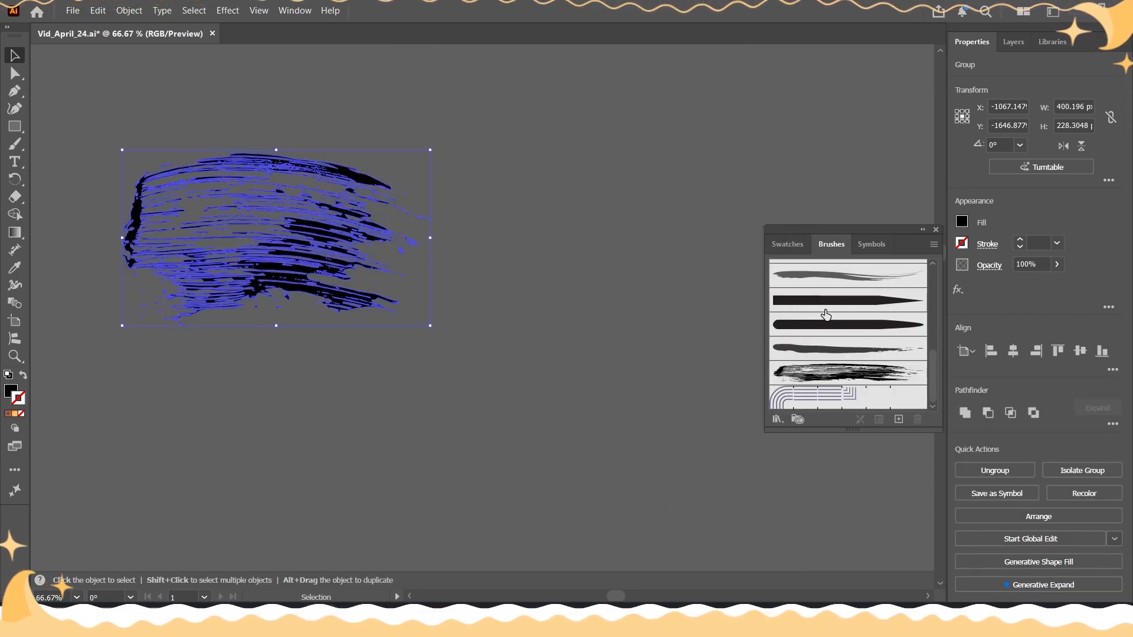
{"action": "left_click", "coordinate": [601, 387]}
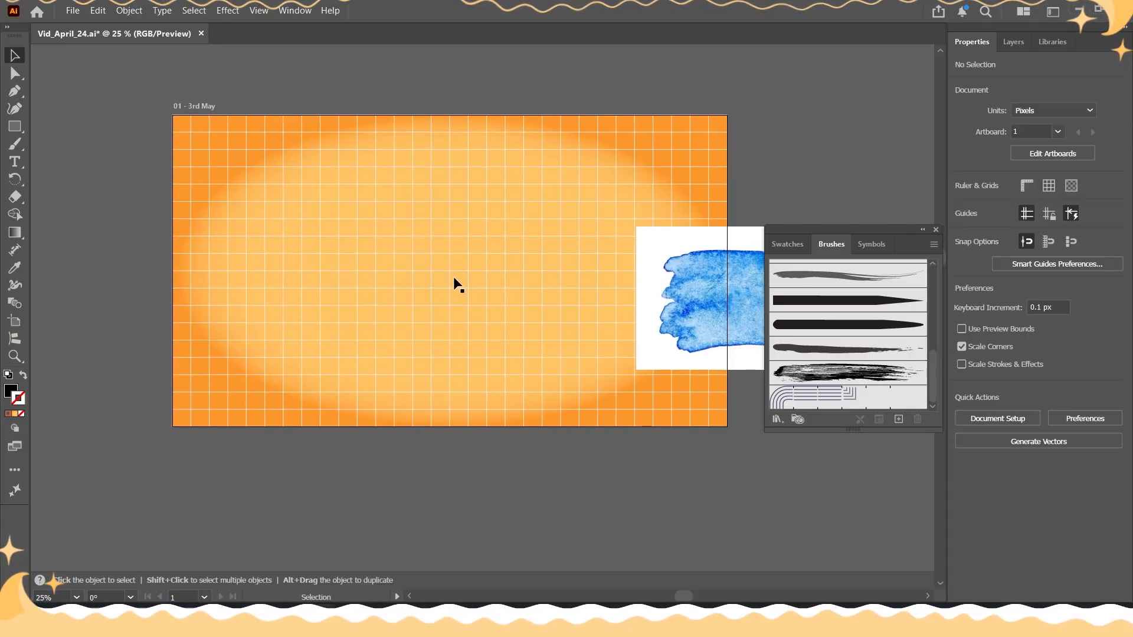
{"action": "mouse_move", "coordinate": [738, 313]}
{"action": "left_mouse_down"}
{"action": "mouse_move", "coordinate": [678, 458]}
{"action": "mouse_move", "coordinate": [561, 488]}
{"action": "mouse_move", "coordinate": [475, 584]}
{"action": "mouse_move", "coordinate": [538, 495]}
{"action": "mouse_move", "coordinate": [536, 560]}
{"action": "left_mouse_up"}
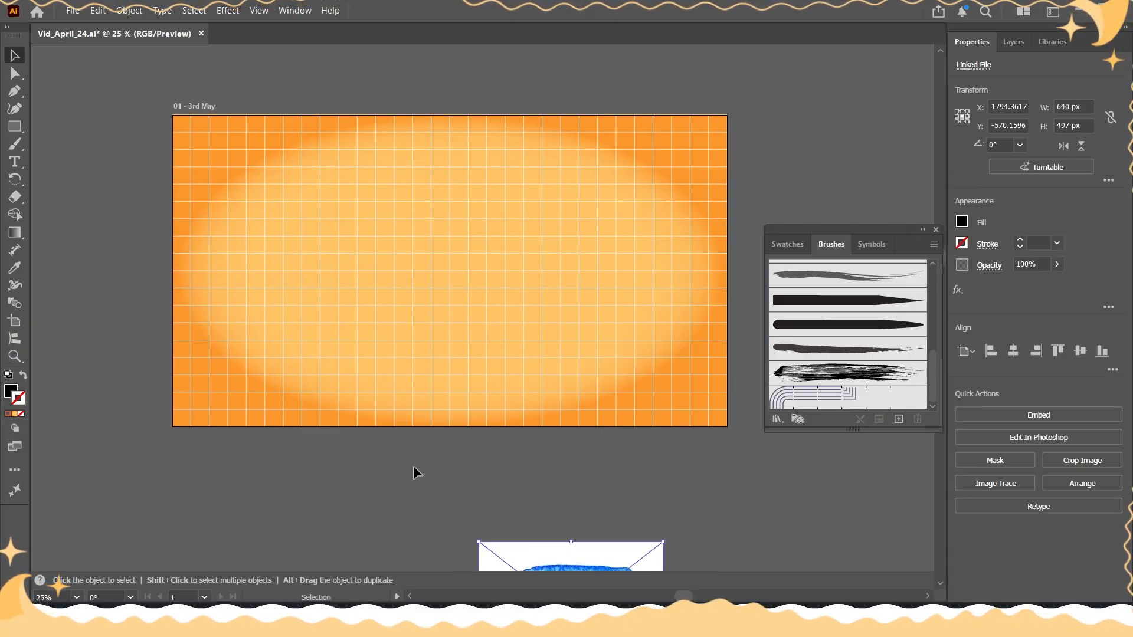
- Paint broad curved strokes across the artboard with the new art brush, using no fill and a 1 pt reddish-brown stroke
{"action": "left_click", "coordinate": [16, 145]}
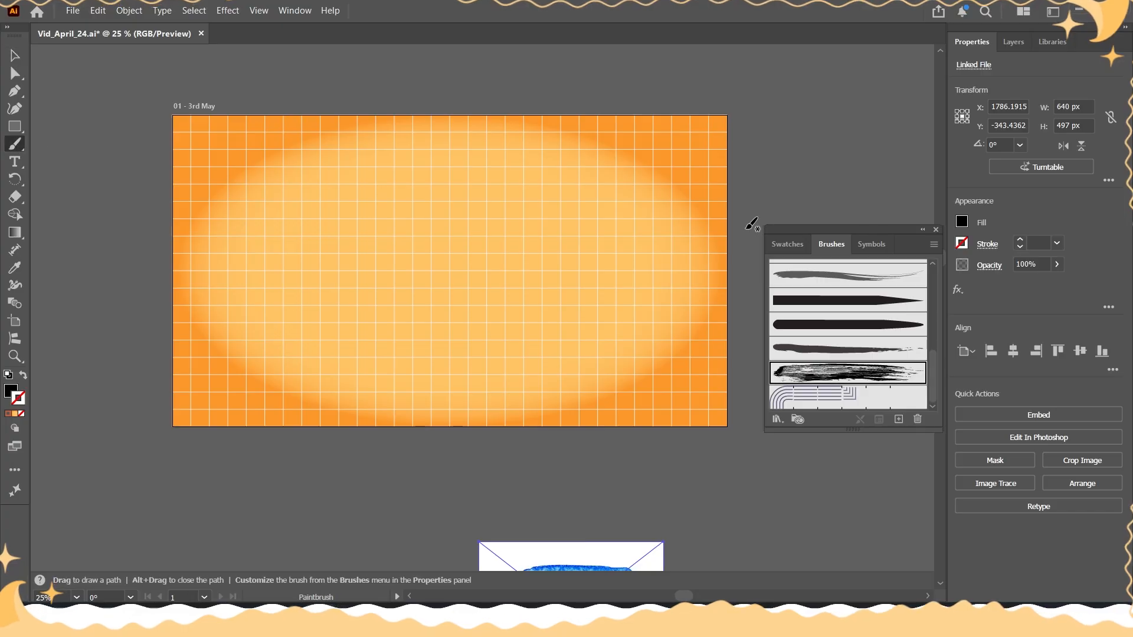
{"action": "key", "text": "shift+x"}
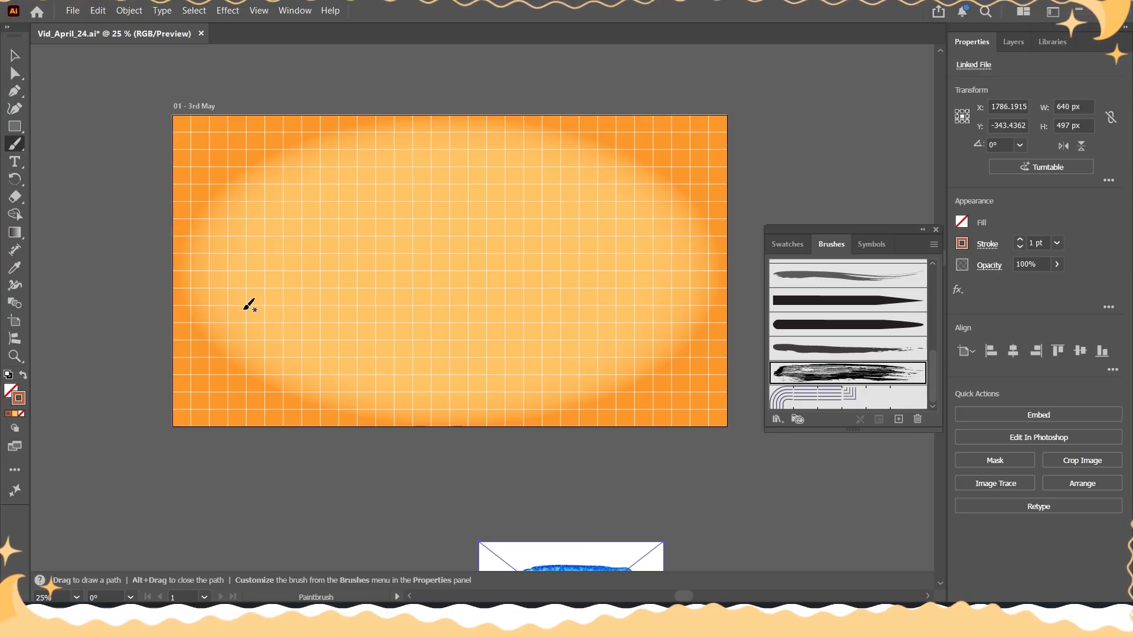
{"action": "mouse_move", "coordinate": [250, 306]}
{"action": "left_mouse_down"}
{"action": "mouse_move", "coordinate": [243, 257]}
{"action": "mouse_move", "coordinate": [523, 129]}
{"action": "left_mouse_up"}
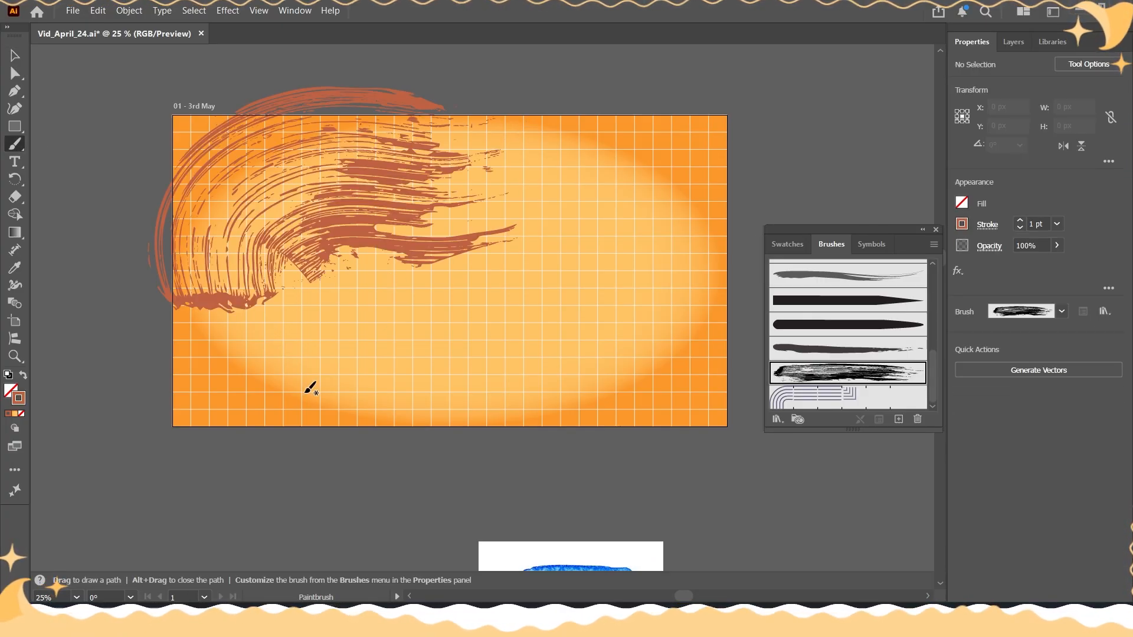
{"action": "left_click_drag", "start_coordinate": [591, 171], "coordinate": [584, 192]}
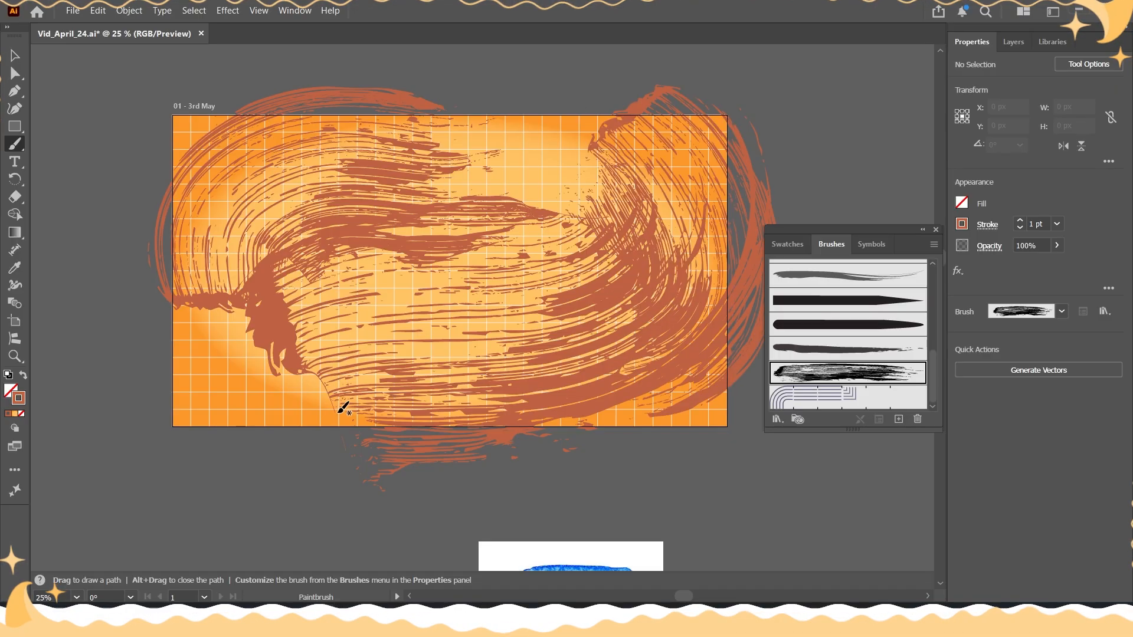
- Undo the broad curved art brush strokes on the orange artboard
{"action": "key", "text": "ctrl+z"}
{"action": "key", "text": "ctrl+z"}
{"action": "key", "text": "ctrl+z"}
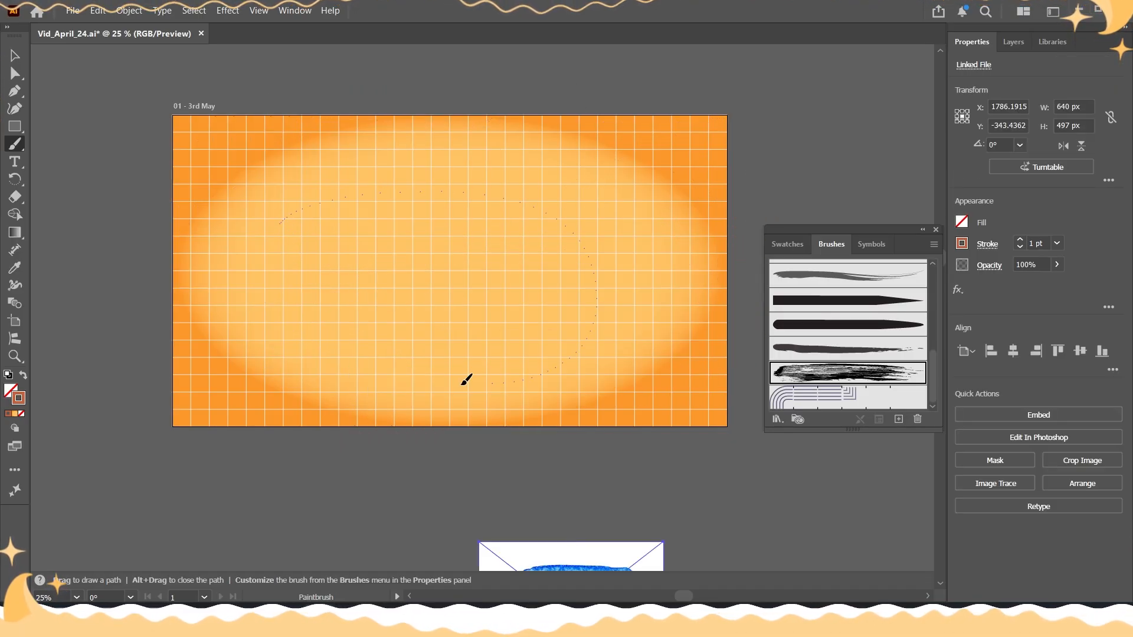
- Try out large spiral strokes with the art brush over the artboard and undo them
{"action": "key", "text": "ctrl+shift+z"}
{"action": "scroll", "coordinate": [451, 295], "scroll_direction": "down", "scroll_amount": 1}
{"action": "scroll", "coordinate": [450, 295], "scroll_direction": "up", "scroll_amount": 1}
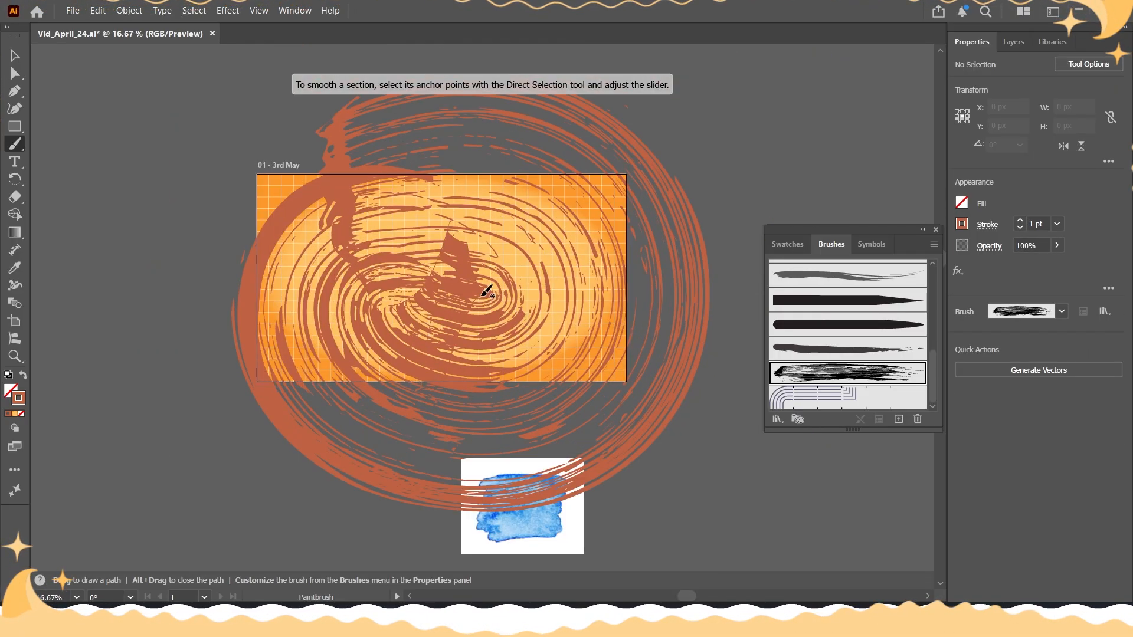
{"action": "key", "text": "ctrl+z"}
{"action": "mouse_move", "coordinate": [454, 281]}
{"action": "left_mouse_down"}
{"action": "mouse_move", "coordinate": [536, 325]}
{"action": "mouse_move", "coordinate": [413, 288]}
{"action": "mouse_move", "coordinate": [443, 309]}
{"action": "mouse_move", "coordinate": [430, 309]}
{"action": "left_mouse_up"}
{"action": "key", "text": "ctrl+z"}
{"action": "scroll", "coordinate": [399, 287], "scroll_direction": "up", "scroll_amount": 1}
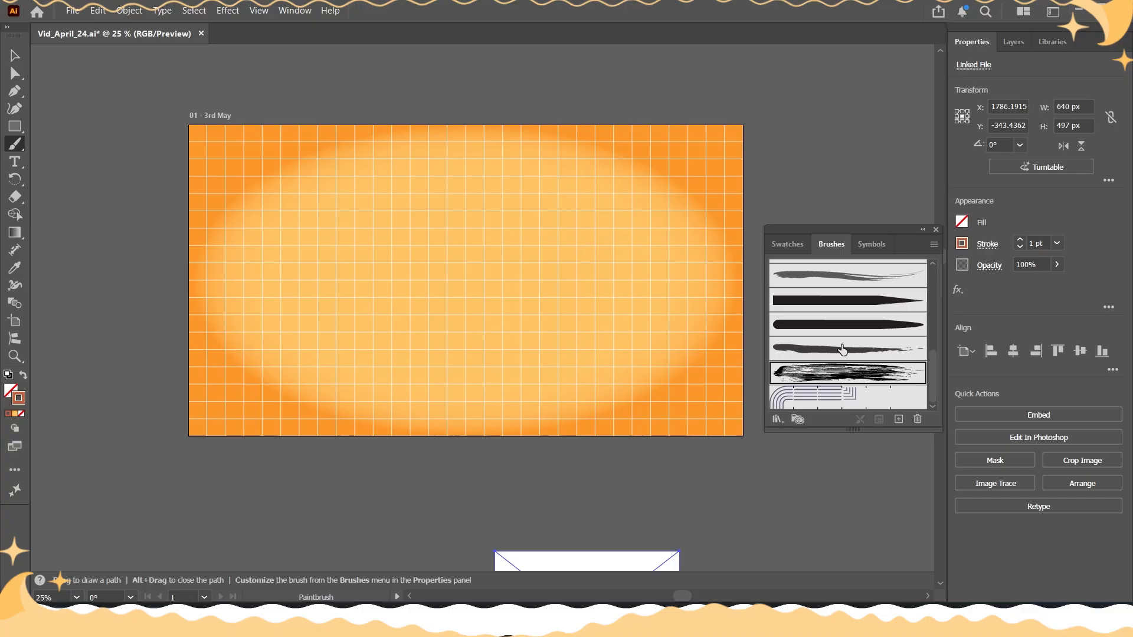
- Paint several overlapping diagonal strokes across the artboard with the paint stroke art brush in reddish-brown
{"action": "mouse_move", "coordinate": [317, 170]}
{"action": "left_mouse_down"}
{"action": "mouse_move", "coordinate": [458, 152]}
{"action": "mouse_move", "coordinate": [254, 248]}
{"action": "left_mouse_up"}
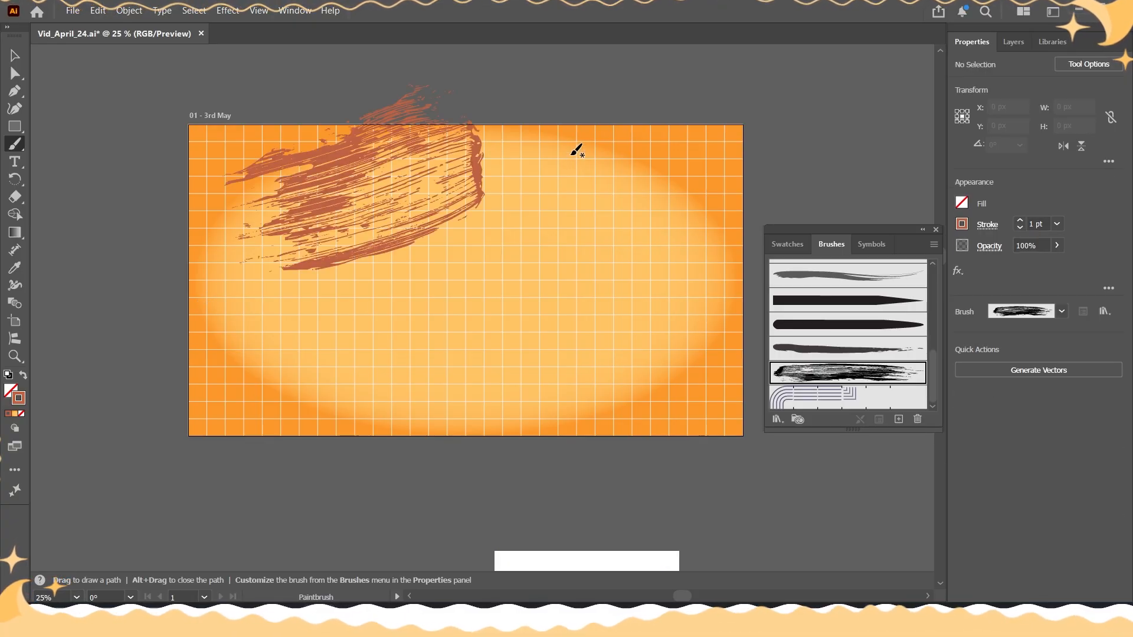
{"action": "left_click_drag", "start_coordinate": [569, 145], "coordinate": [377, 328]}
{"action": "left_click_drag", "start_coordinate": [660, 231], "coordinate": [493, 407]}
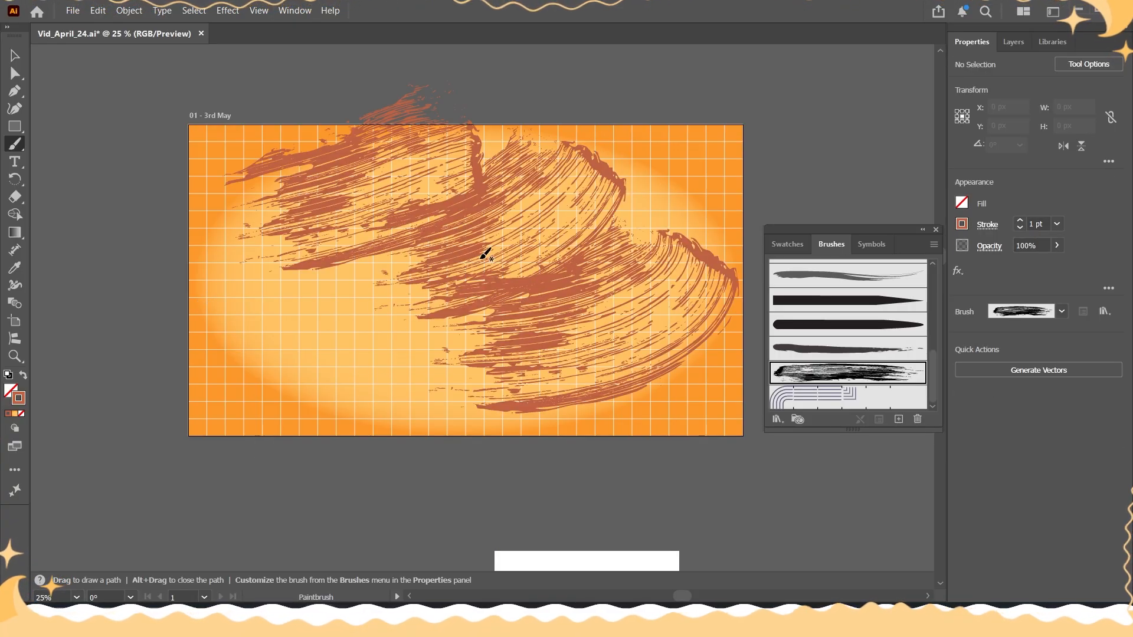
{"action": "mouse_move", "coordinate": [519, 198]}
{"action": "left_mouse_down"}
{"action": "mouse_move", "coordinate": [283, 319]}
{"action": "mouse_move", "coordinate": [227, 280]}
{"action": "left_mouse_up"}
{"action": "left_click_drag", "start_coordinate": [485, 347], "coordinate": [201, 493]}
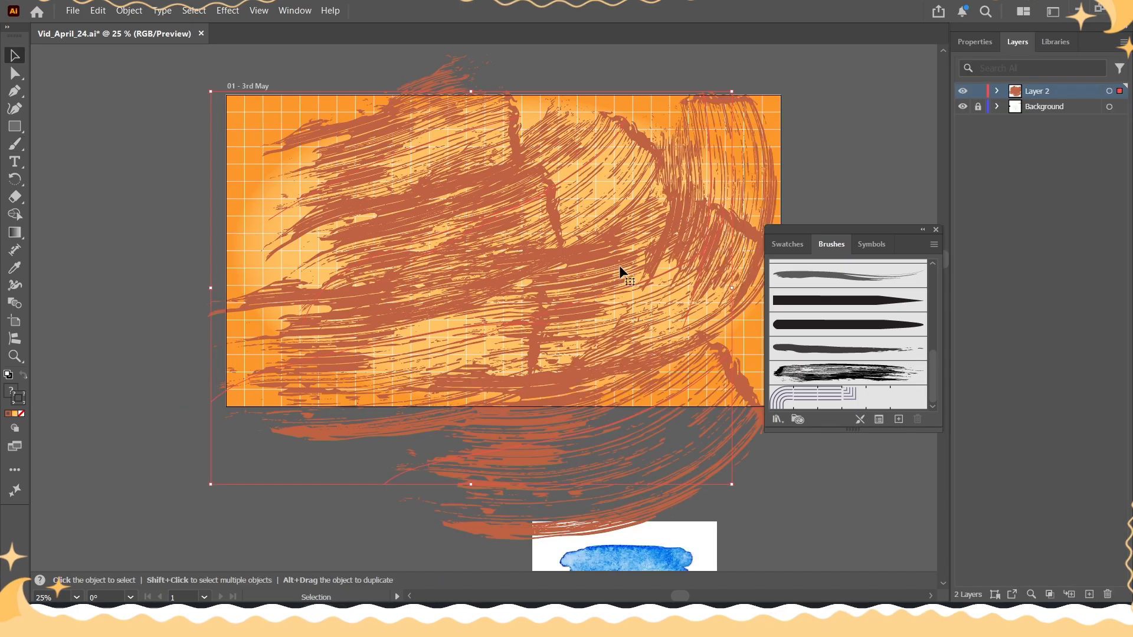
- Change the blending mode of the selected overlapping brush strokes
{"action": "left_click", "coordinate": [984, 45]}
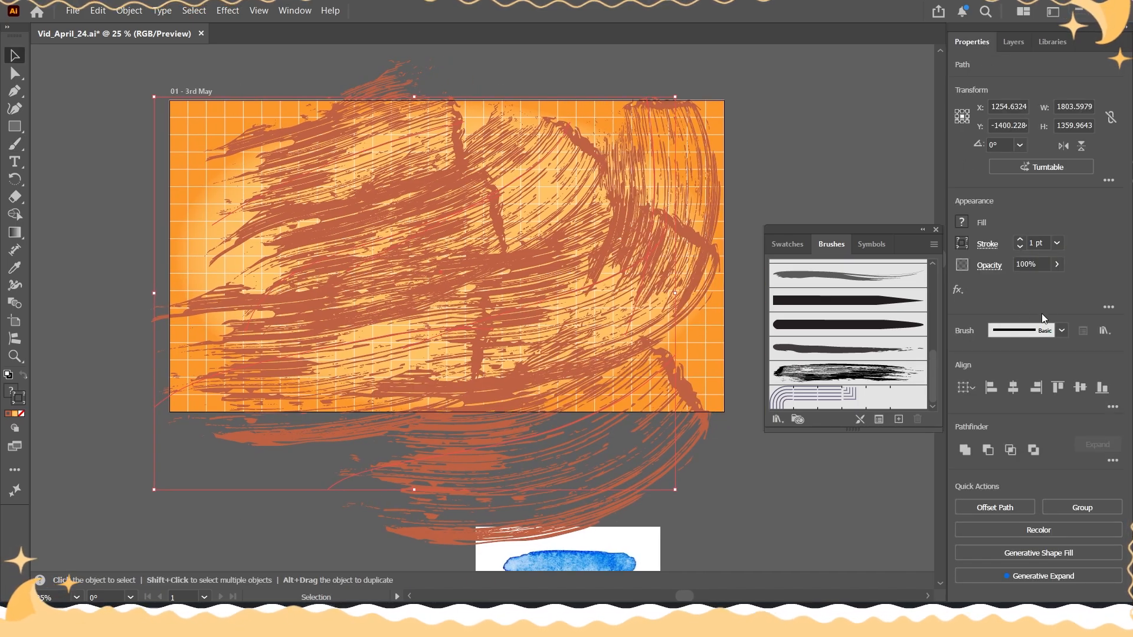
{"action": "left_click", "coordinate": [989, 266]}
{"action": "left_click", "coordinate": [872, 292]}
{"action": "left_click", "coordinate": [871, 345]}
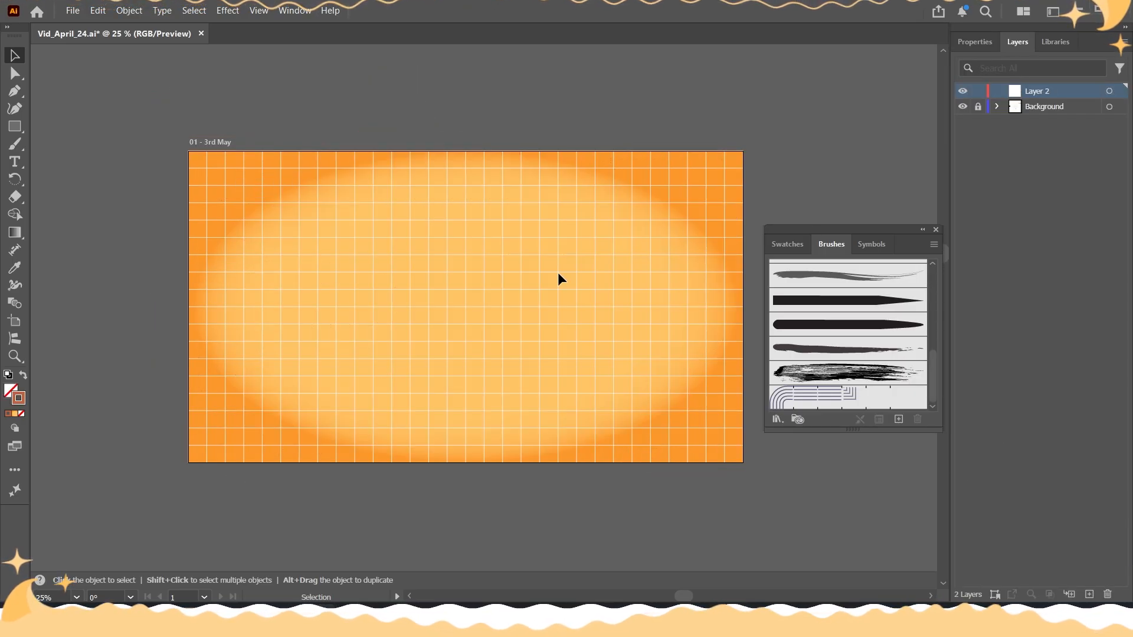
- Unlock the Background layer and move the blue watercolour image onto the middle of the artboard, placing it in Layer 2
{"action": "left_click_drag", "start_coordinate": [492, 329], "coordinate": [473, 316]}
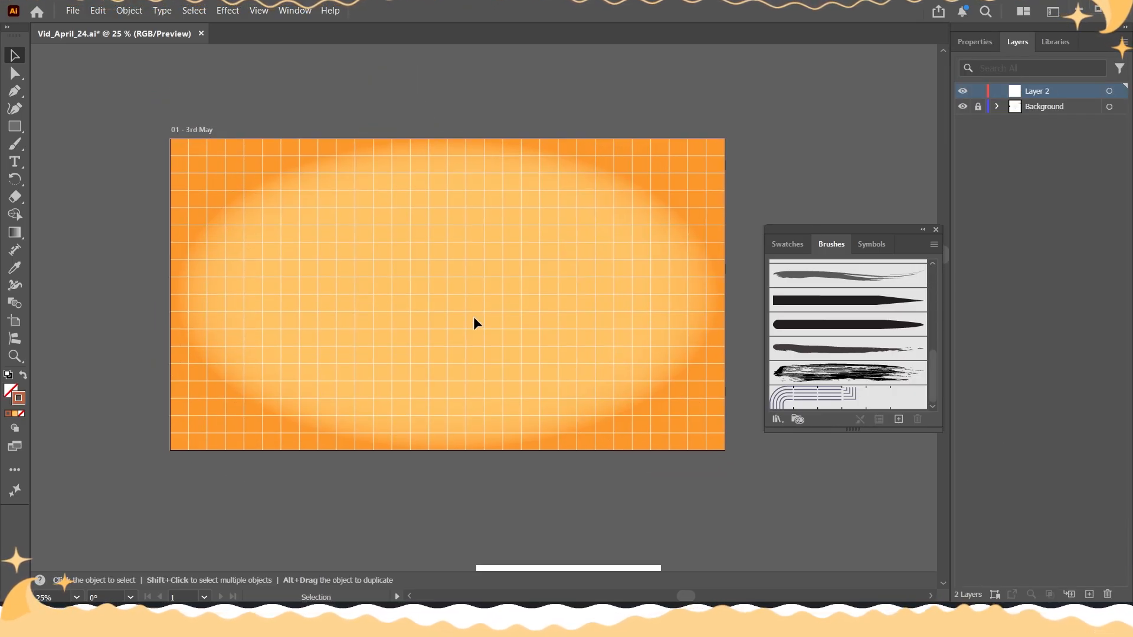
{"action": "scroll", "coordinate": [366, 351], "scroll_direction": "down", "scroll_amount": 1}
{"action": "left_click_drag", "start_coordinate": [390, 389], "coordinate": [416, 317]}
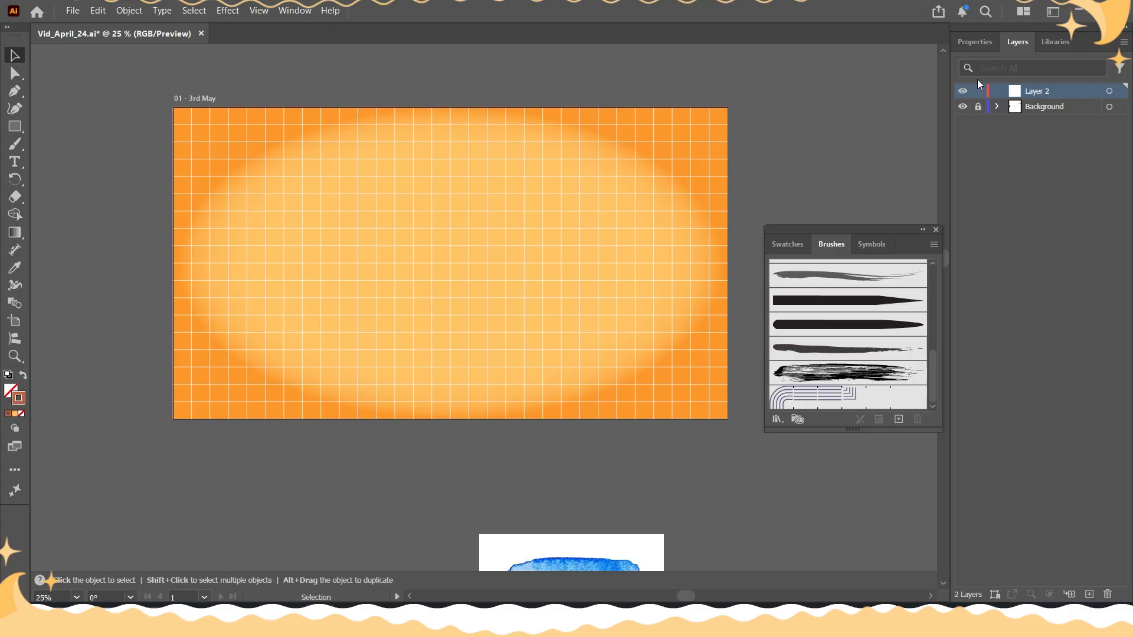
{"action": "left_click", "coordinate": [977, 106]}
{"action": "left_click_drag", "start_coordinate": [566, 551], "coordinate": [520, 211]}
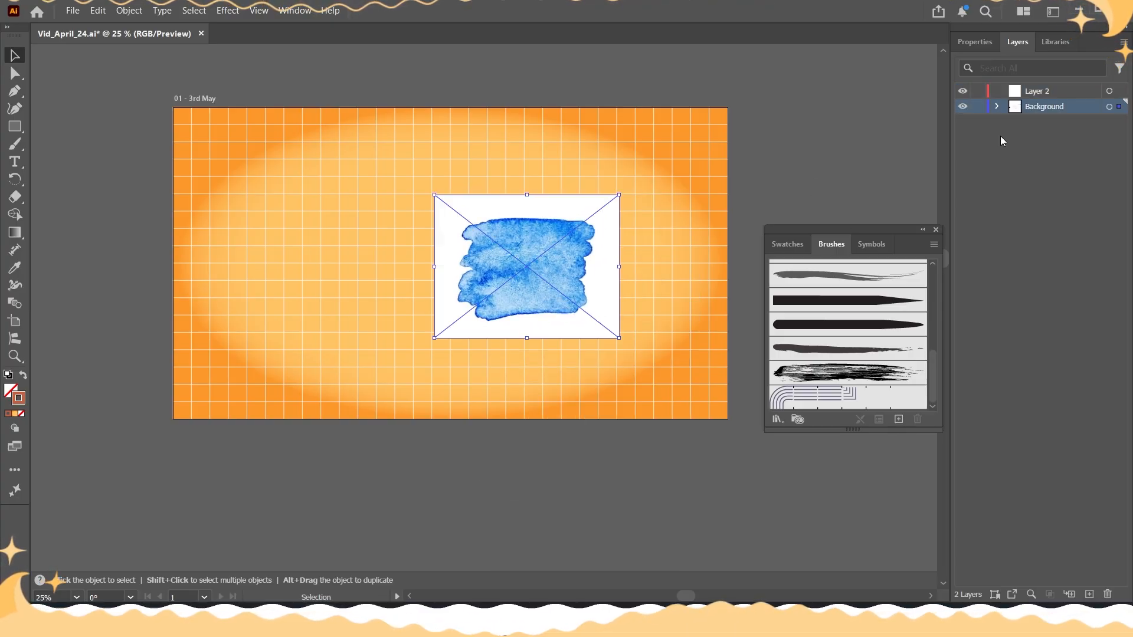
{"action": "key", "text": "ctrl+equal"}
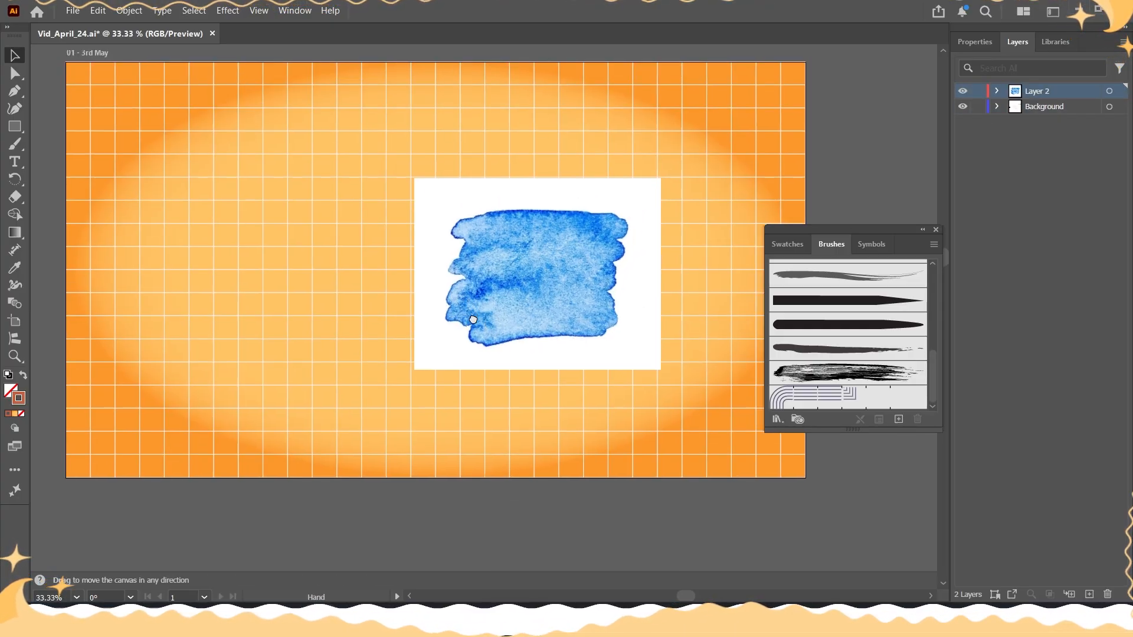
{"action": "left_click_drag", "start_coordinate": [459, 320], "coordinate": [410, 328]}
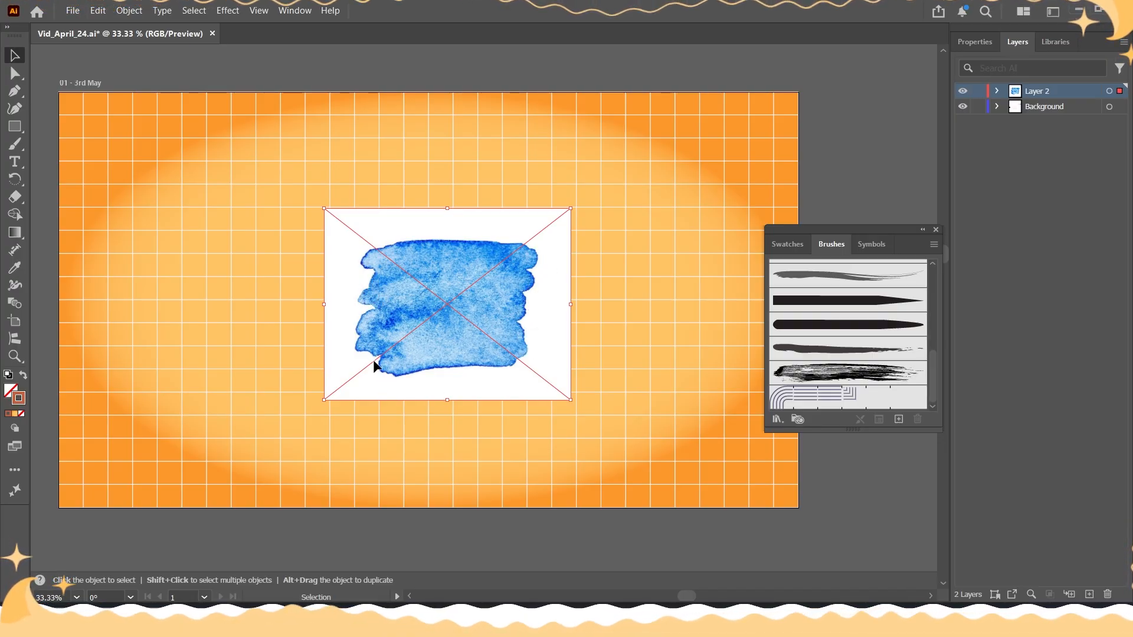
{"action": "left_click_drag", "start_coordinate": [374, 366], "coordinate": [338, 351]}
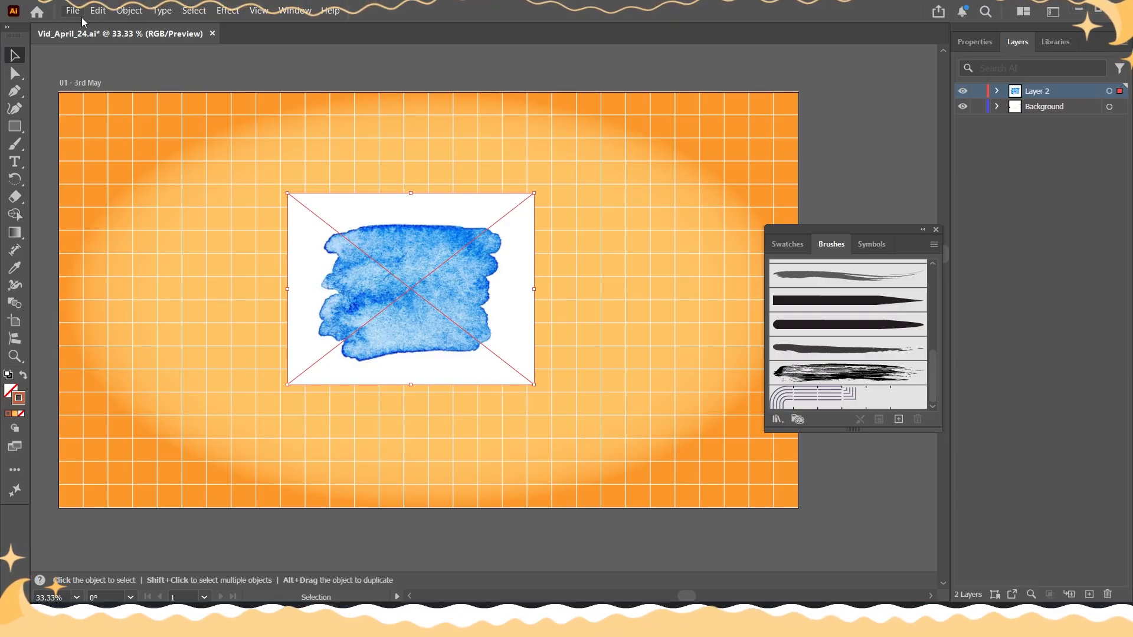
- Apply Image Trace to the blue watercolour image and open the detailed trace settings
{"action": "left_click", "coordinate": [129, 10]}
{"action": "mouse_move", "coordinate": [271, 581]}
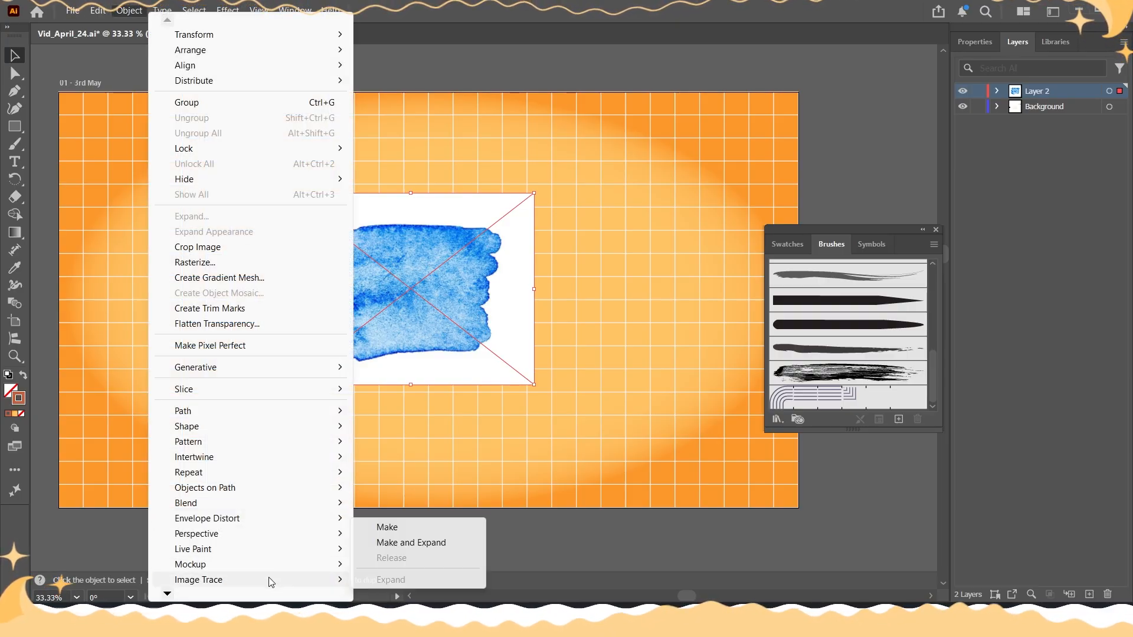
{"action": "left_click", "coordinate": [455, 538]}
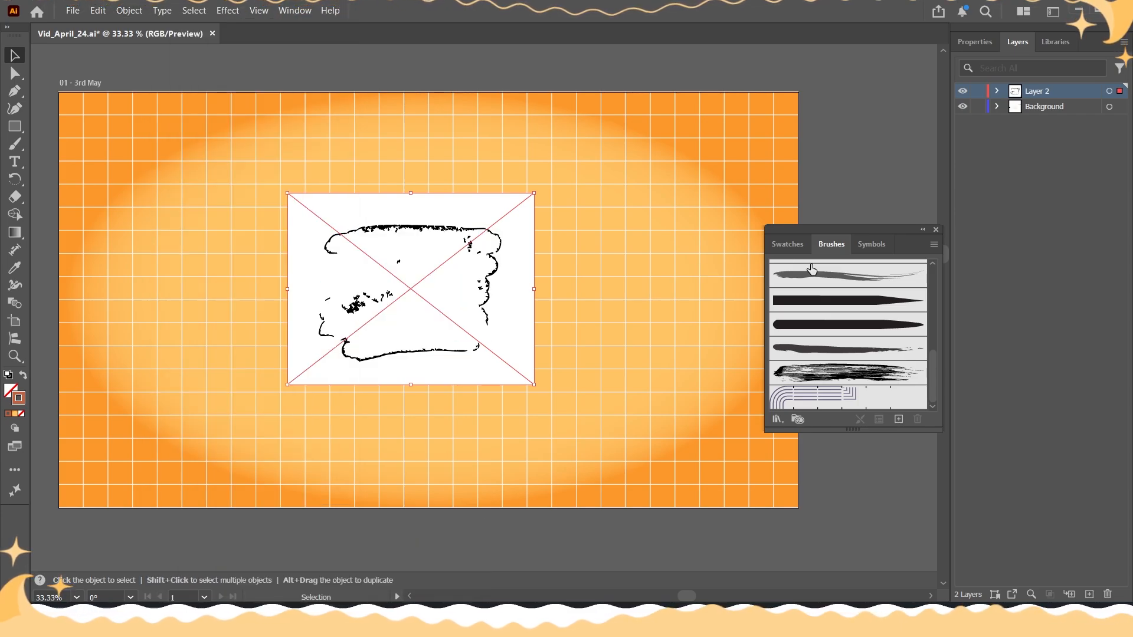
{"action": "left_click", "coordinate": [979, 43]}
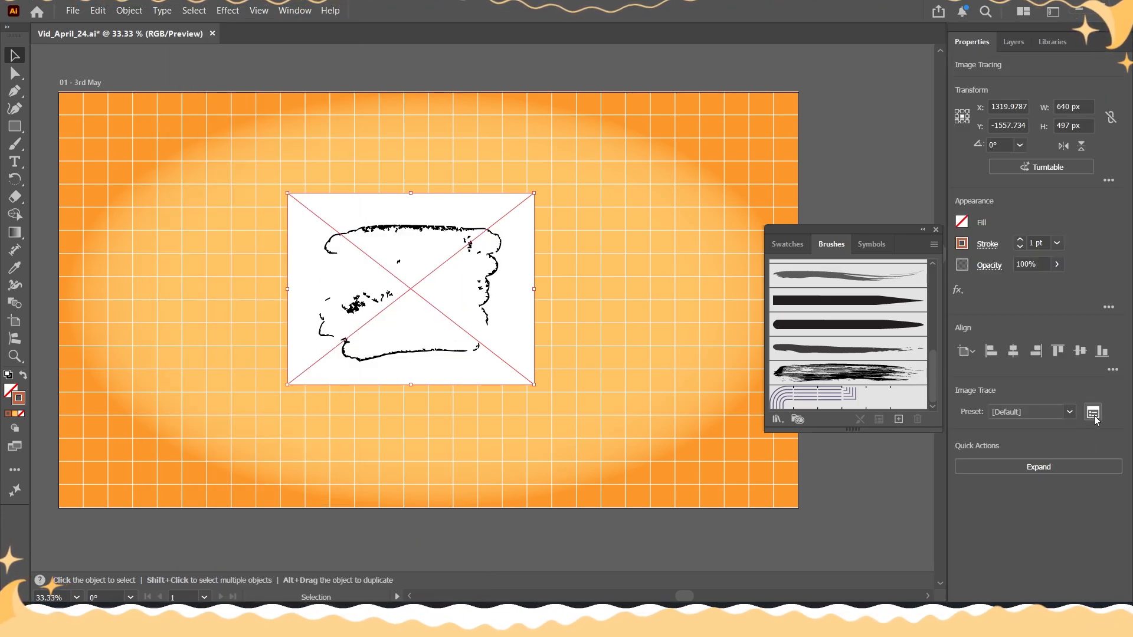
{"action": "left_click", "coordinate": [1093, 413]}
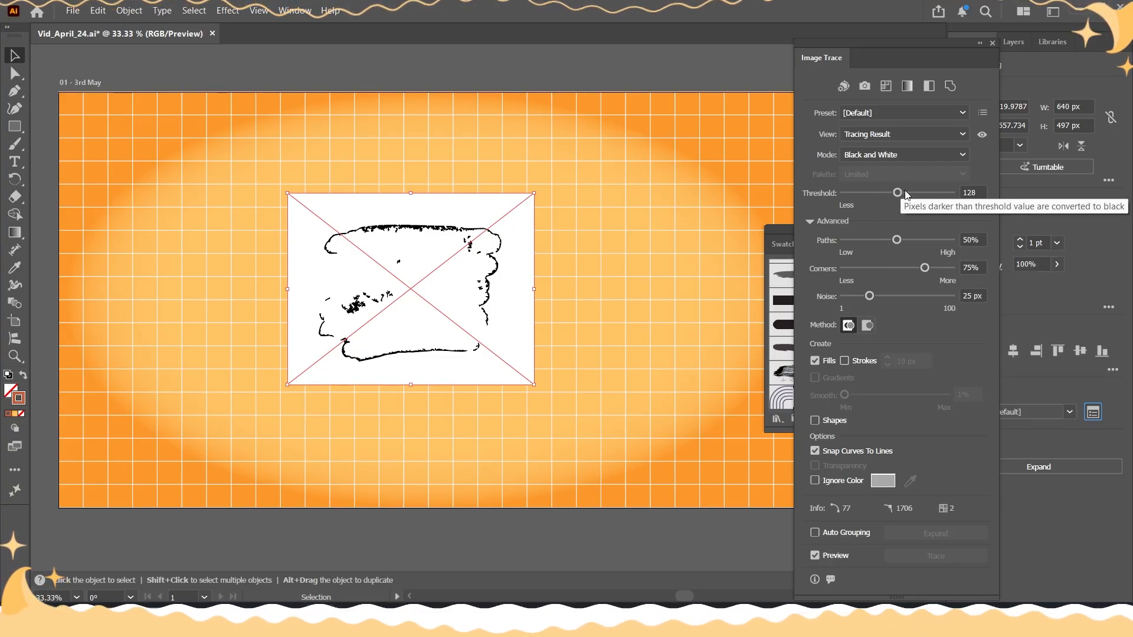
- Set the black-and-white trace to threshold 190, paths 24%, corners 38% and noise 1 px
{"action": "left_click_drag", "start_coordinate": [905, 193], "coordinate": [918, 201]}
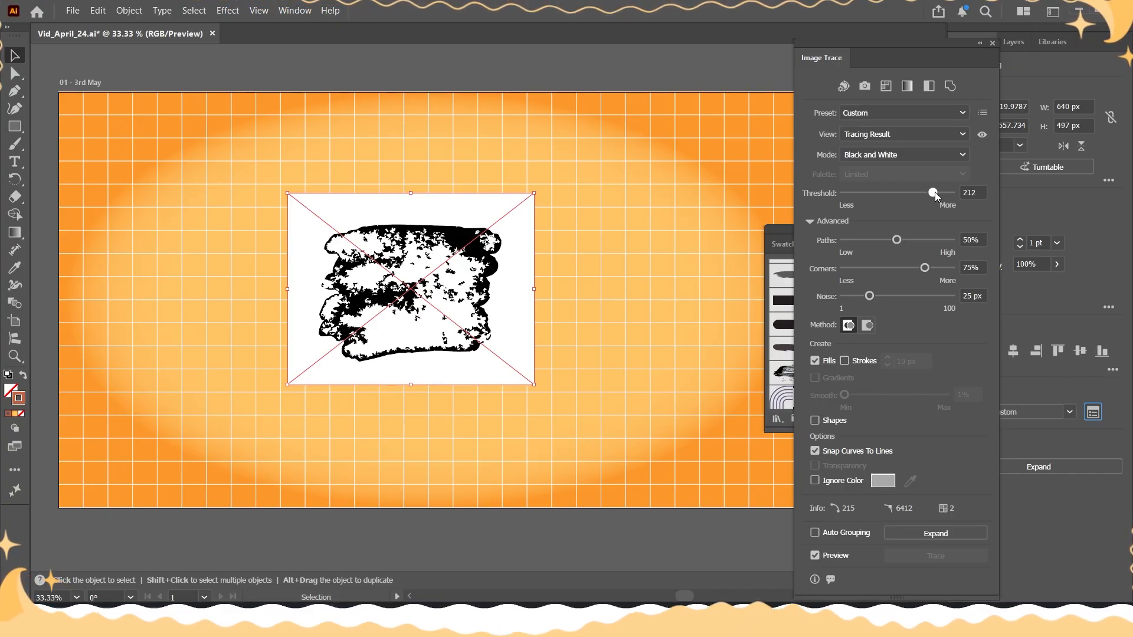
{"action": "left_click_drag", "start_coordinate": [937, 197], "coordinate": [924, 198]}
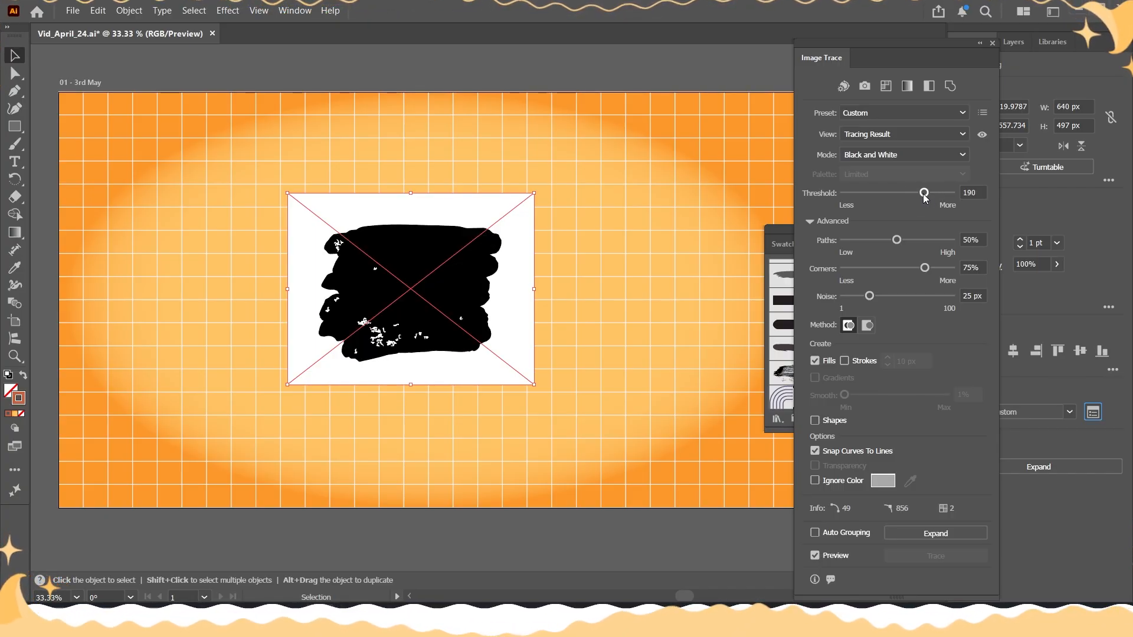
{"action": "left_click_drag", "start_coordinate": [869, 296], "coordinate": [844, 299]}
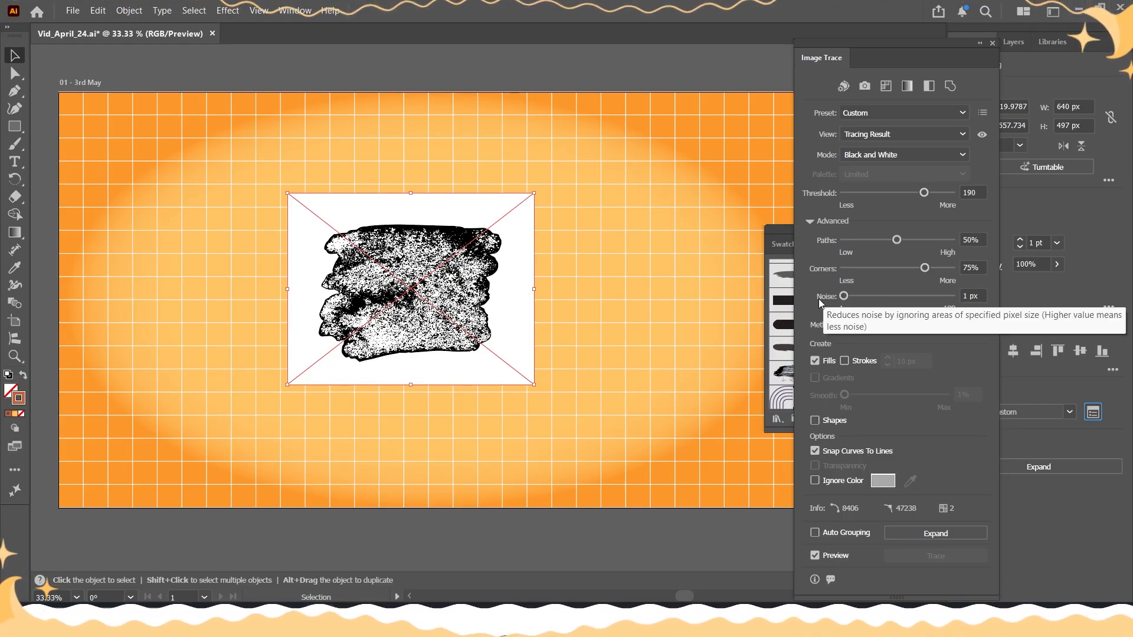
{"action": "scroll", "coordinate": [359, 269], "scroll_direction": "up", "scroll_amount": 3}
{"action": "scroll", "coordinate": [412, 295], "scroll_direction": "down", "scroll_amount": 2}
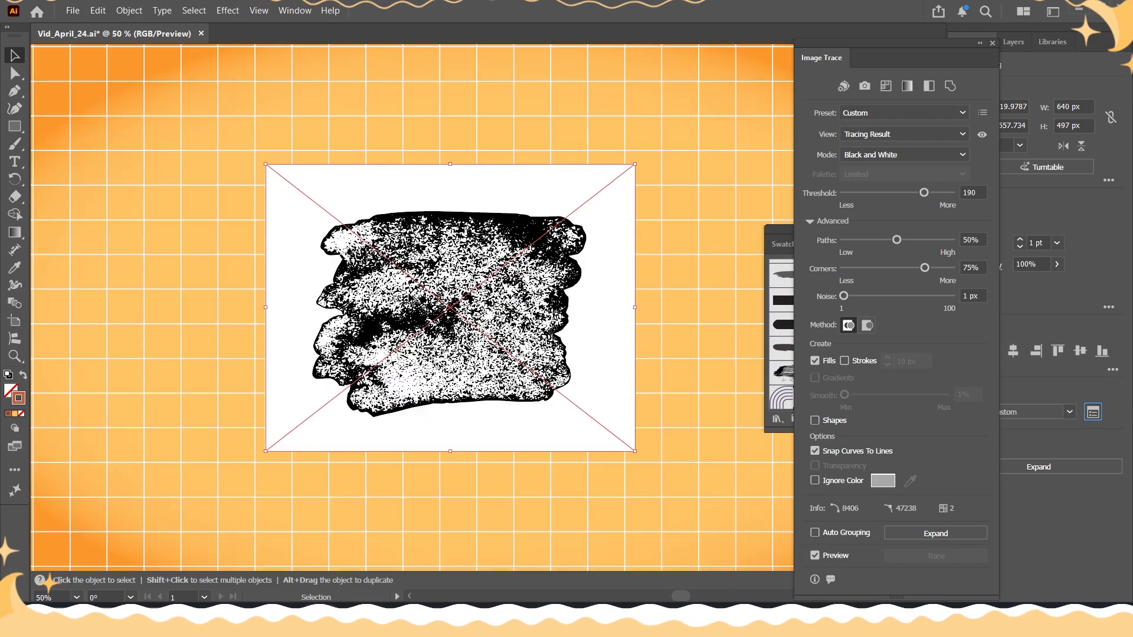
{"action": "scroll", "coordinate": [392, 289], "scroll_direction": "down", "scroll_amount": 1}
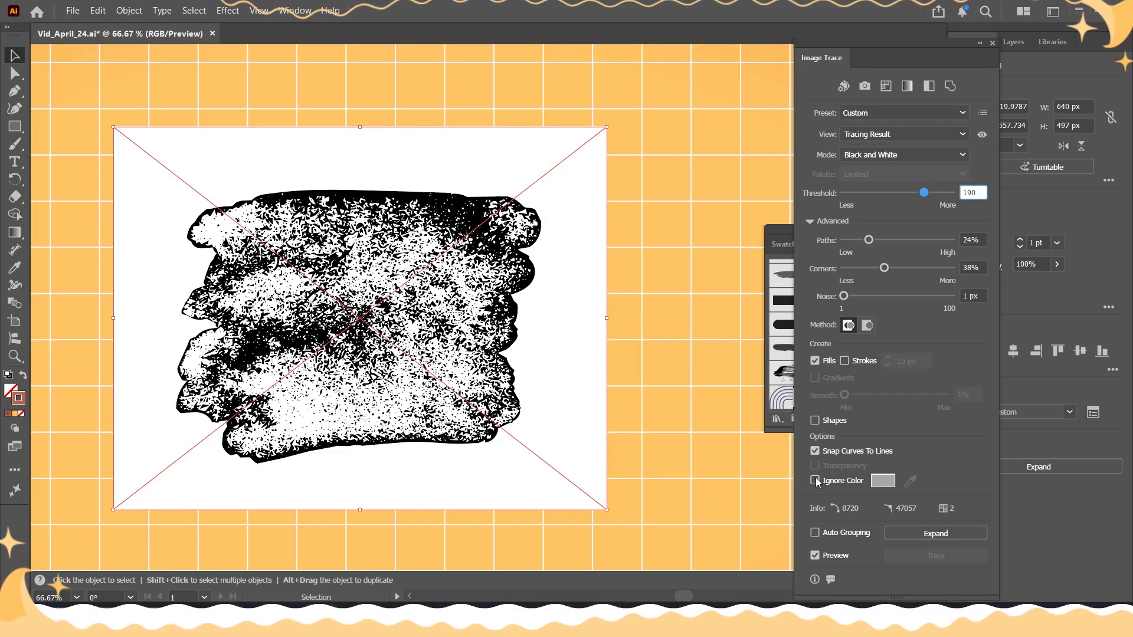
- Make the trace ignore white and expand it into vector artwork
{"action": "left_click", "coordinate": [816, 479]}
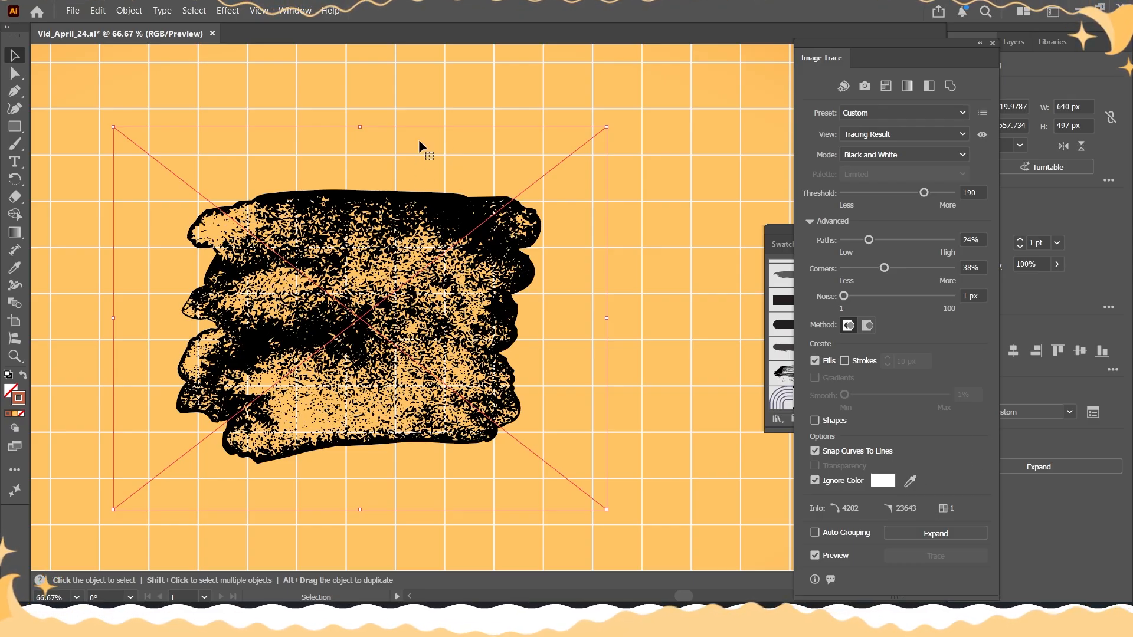
{"action": "left_click", "coordinate": [124, 9]}
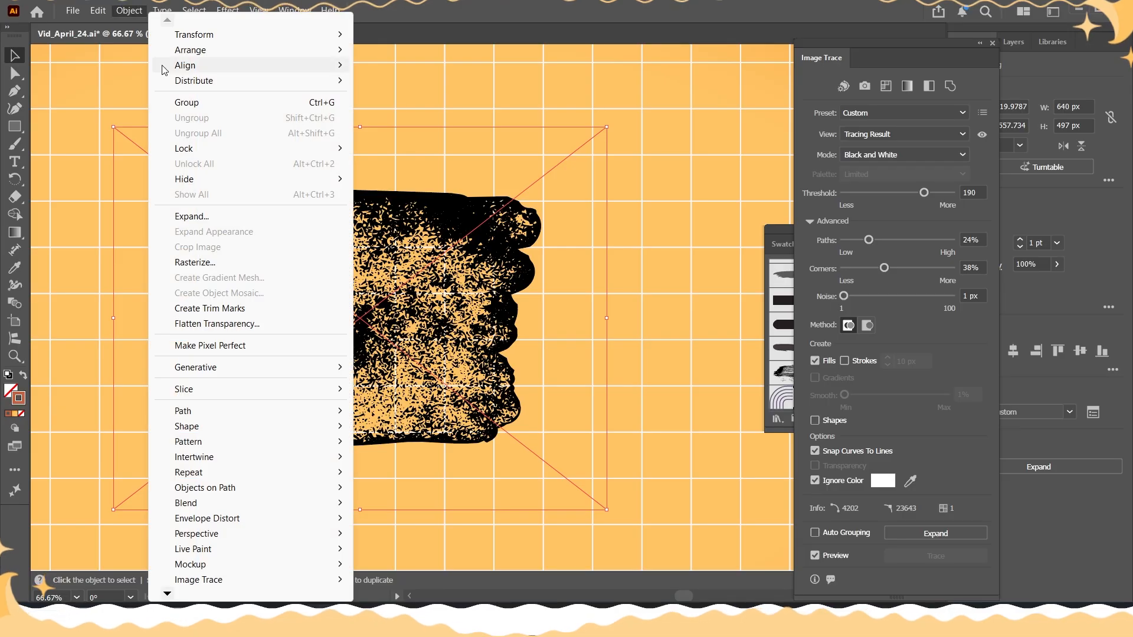
{"action": "left_click", "coordinate": [183, 215]}
{"action": "left_click", "coordinate": [531, 392]}
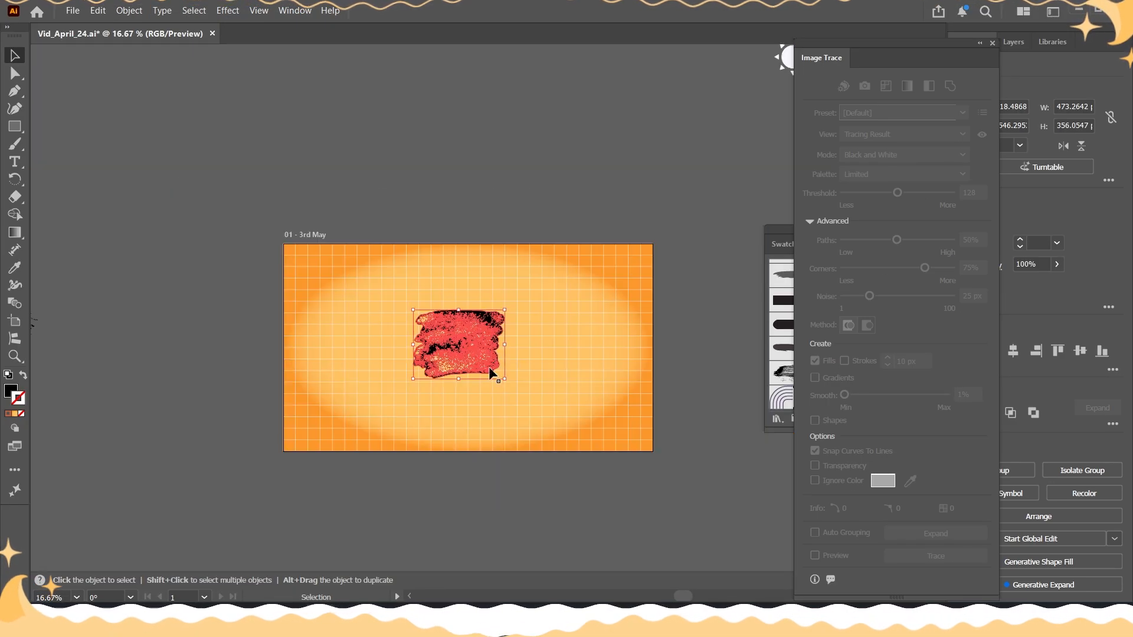
- Move the expanded watercolour artwork off the artboard into the empty area beside it and close the Image Trace settings
{"action": "left_click", "coordinate": [478, 508]}
{"action": "scroll", "coordinate": [413, 378], "scroll_direction": "up", "scroll_amount": 2}
{"action": "scroll", "coordinate": [496, 304], "scroll_direction": "down", "scroll_amount": 1}
{"action": "left_click_drag", "start_coordinate": [509, 310], "coordinate": [251, 340]}
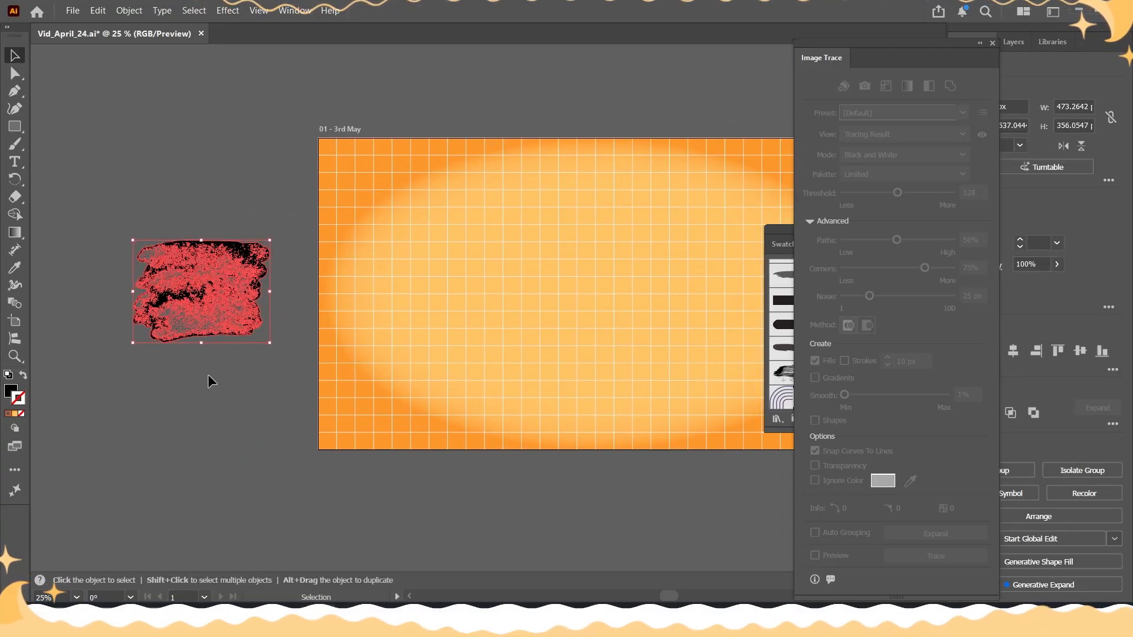
{"action": "left_click", "coordinate": [207, 375]}
{"action": "scroll", "coordinate": [142, 282], "scroll_direction": "up", "scroll_amount": 2}
{"action": "scroll", "coordinate": [294, 243], "scroll_direction": "down", "scroll_amount": 1}
{"action": "mouse_move", "coordinate": [381, 353]}
{"action": "left_mouse_down"}
{"action": "mouse_move", "coordinate": [207, 362]}
{"action": "mouse_move", "coordinate": [198, 283]}
{"action": "left_mouse_up"}
{"action": "scroll", "coordinate": [206, 363], "scroll_direction": "down", "scroll_amount": 2}
{"action": "scroll", "coordinate": [192, 289], "scroll_direction": "up", "scroll_amount": 1}
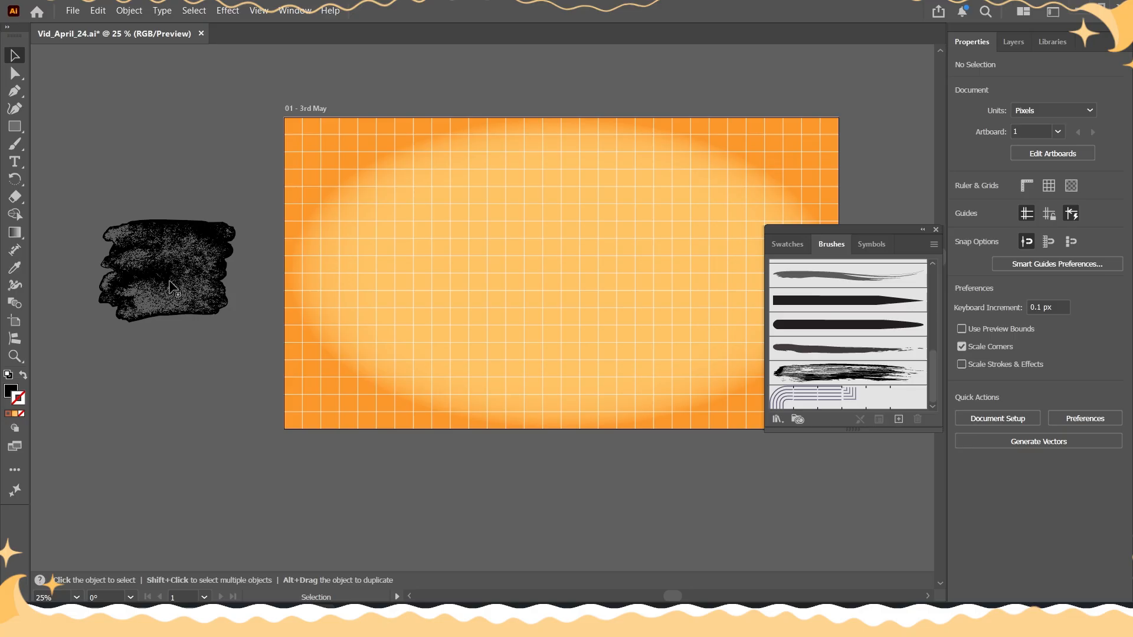
- Move the black watercolour artwork back onto the artboard and start a new Art Brush from it
{"action": "left_click_drag", "start_coordinate": [173, 277], "coordinate": [431, 272]}
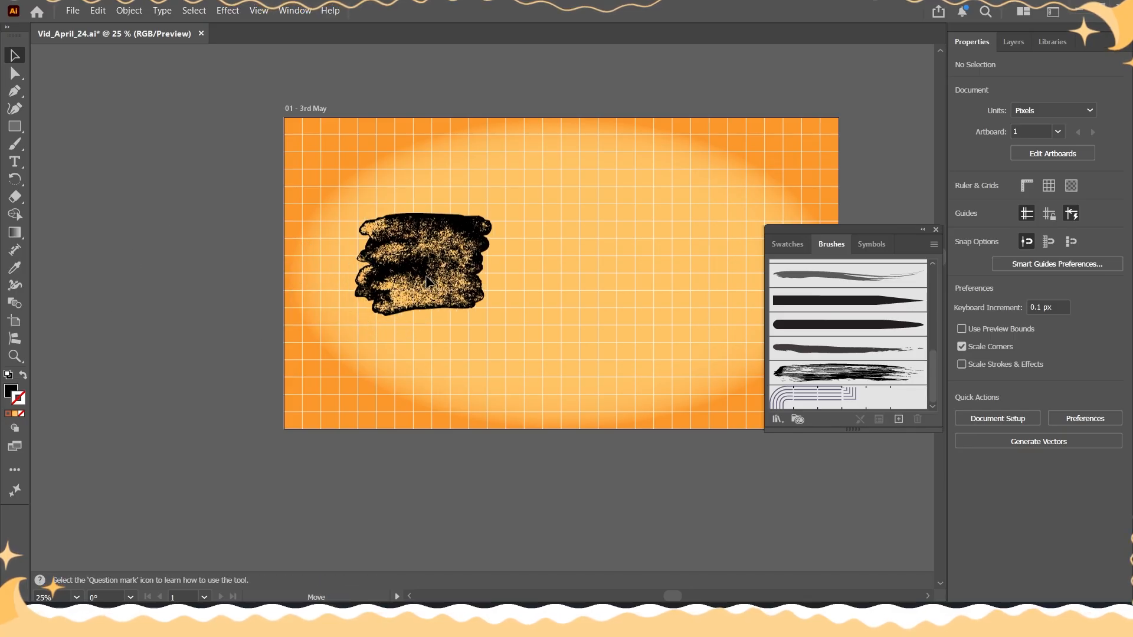
{"action": "scroll", "coordinate": [693, 337], "scroll_direction": "up", "scroll_amount": 1}
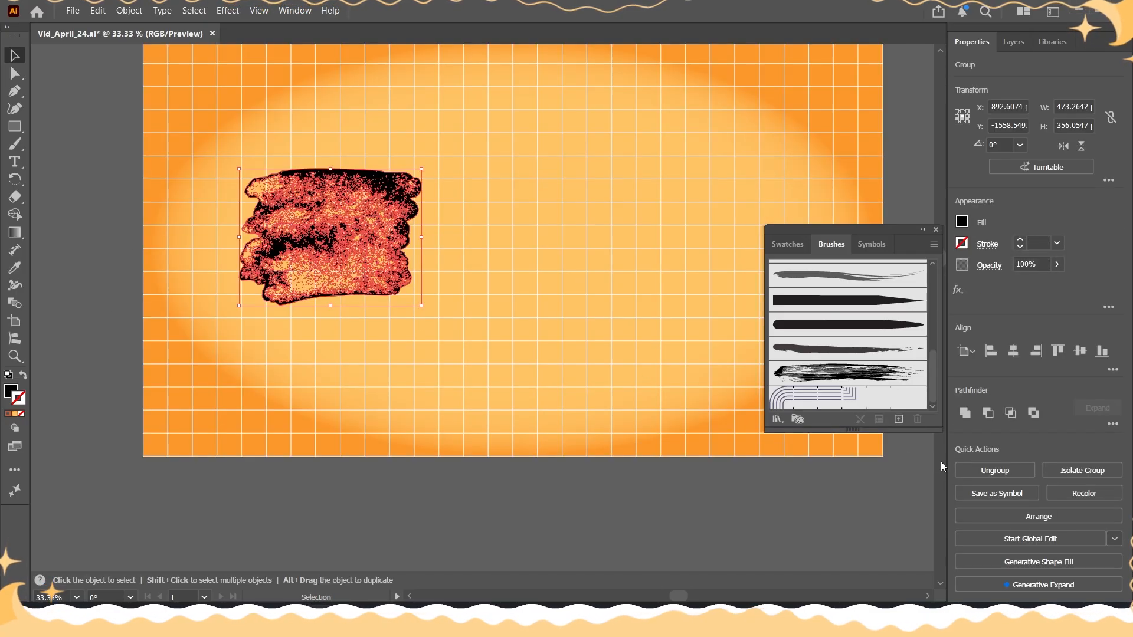
{"action": "left_click", "coordinate": [898, 420]}
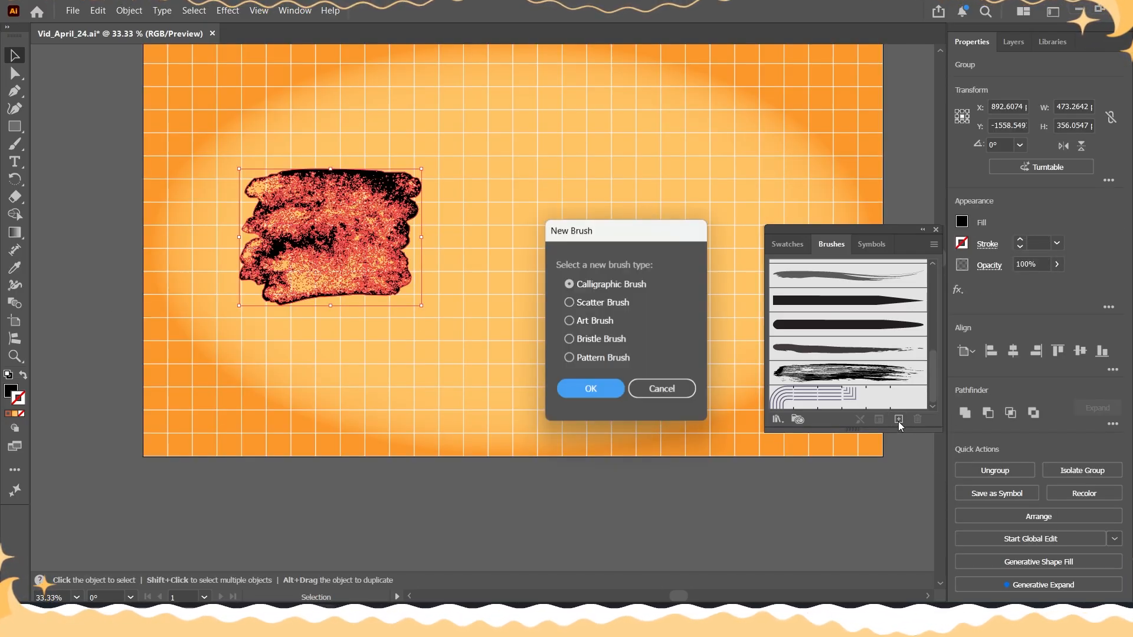
{"action": "left_click", "coordinate": [570, 322]}
{"action": "left_click", "coordinate": [587, 390]}
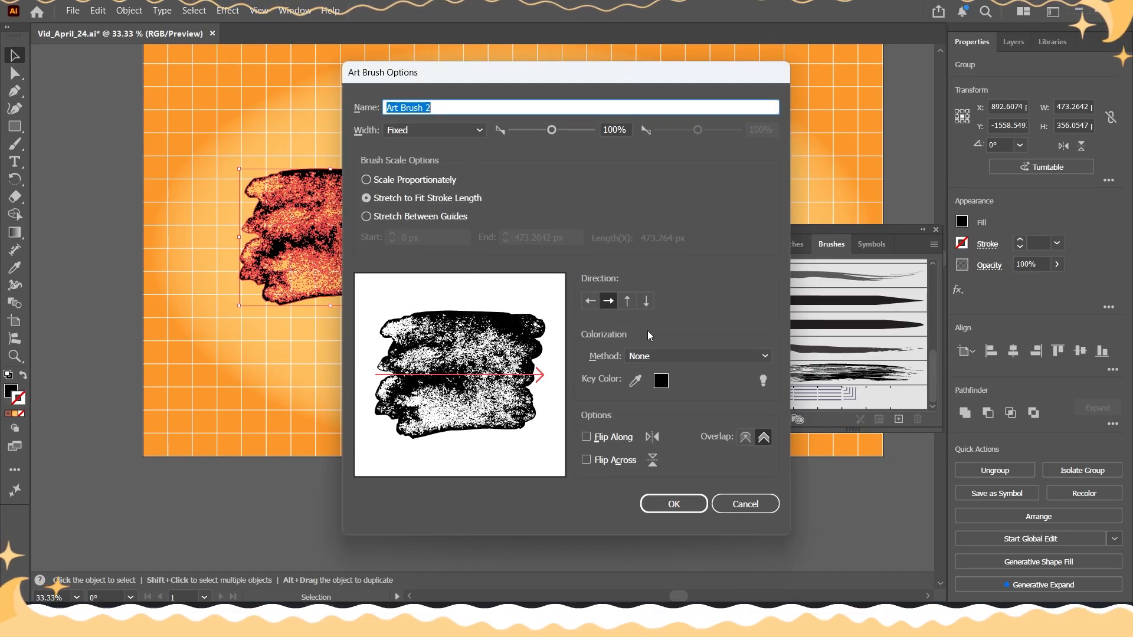
- Create the watercolour art brush with the Tints colorization method and place its source artwork beside the artboard
{"action": "left_click", "coordinate": [677, 354]}
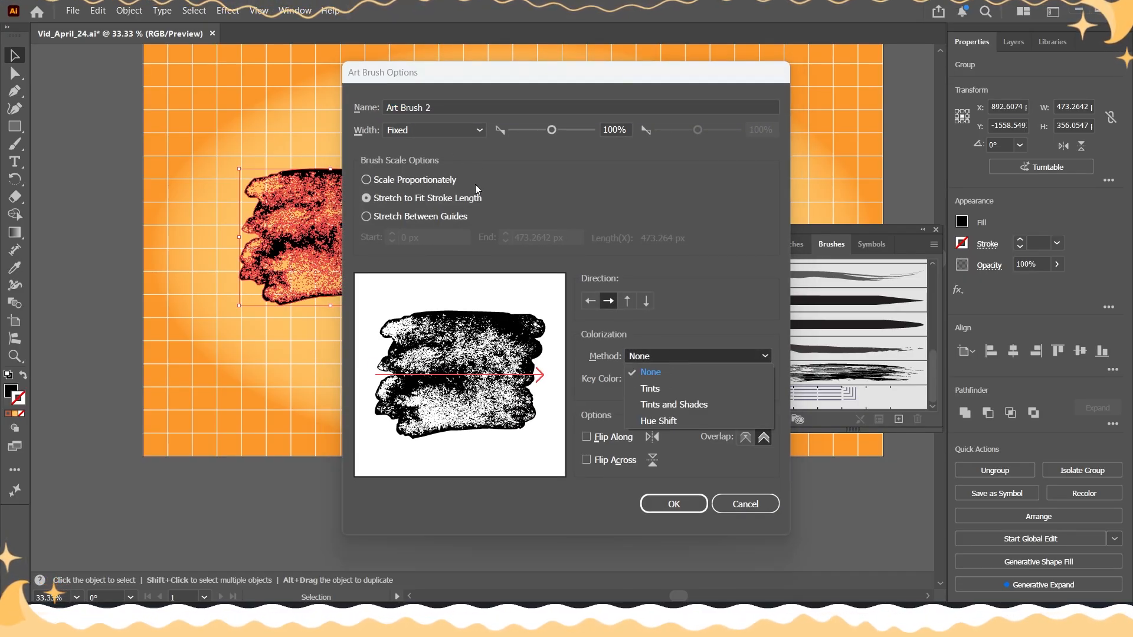
{"action": "left_click", "coordinate": [659, 391]}
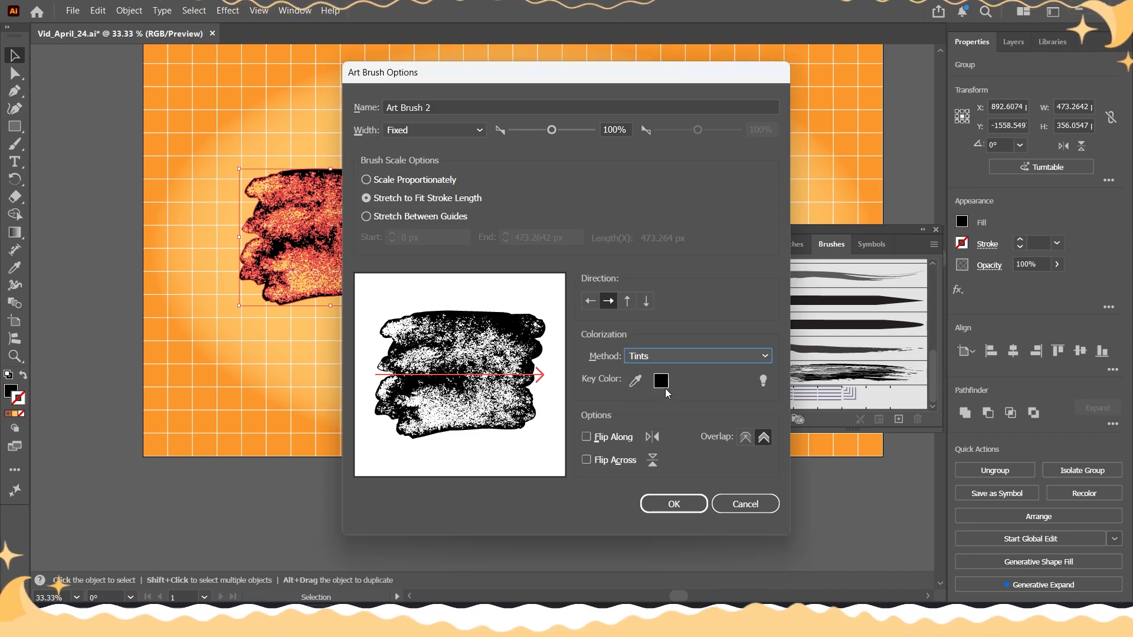
{"action": "left_click", "coordinate": [649, 496]}
{"action": "key", "text": "ctrl+minus"}
{"action": "key", "text": "ctrl+minus"}
{"action": "left_click", "coordinate": [221, 293]}
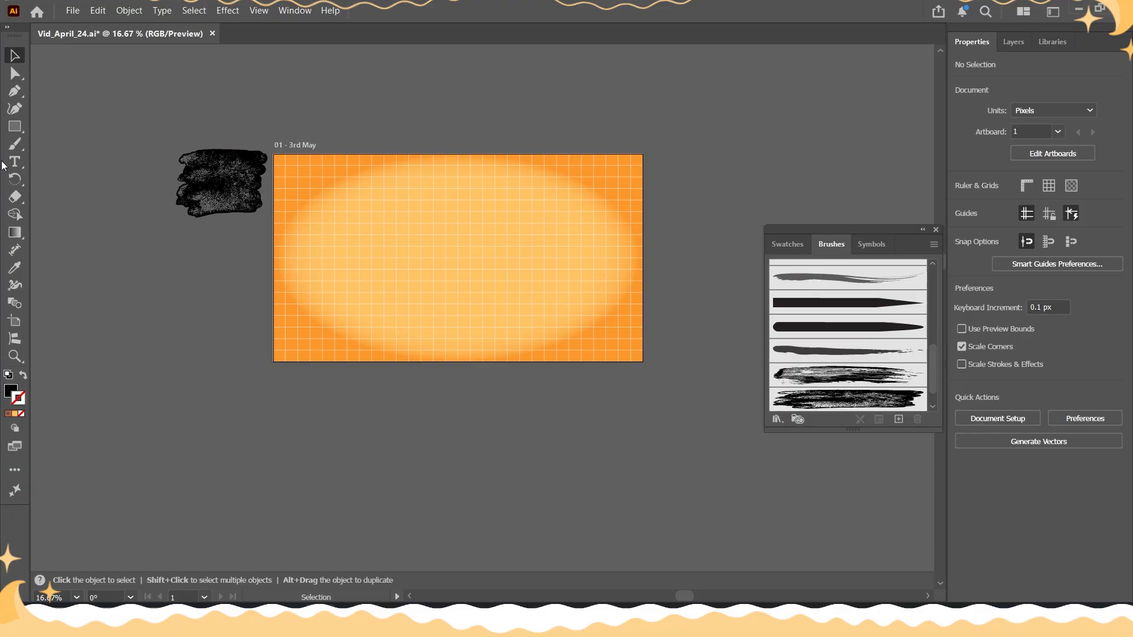
- Paint a wide diagonal stroke across the upper left of the artboard with the new watercolour brush, using a black stroke and no fill
{"action": "left_click", "coordinate": [15, 148]}
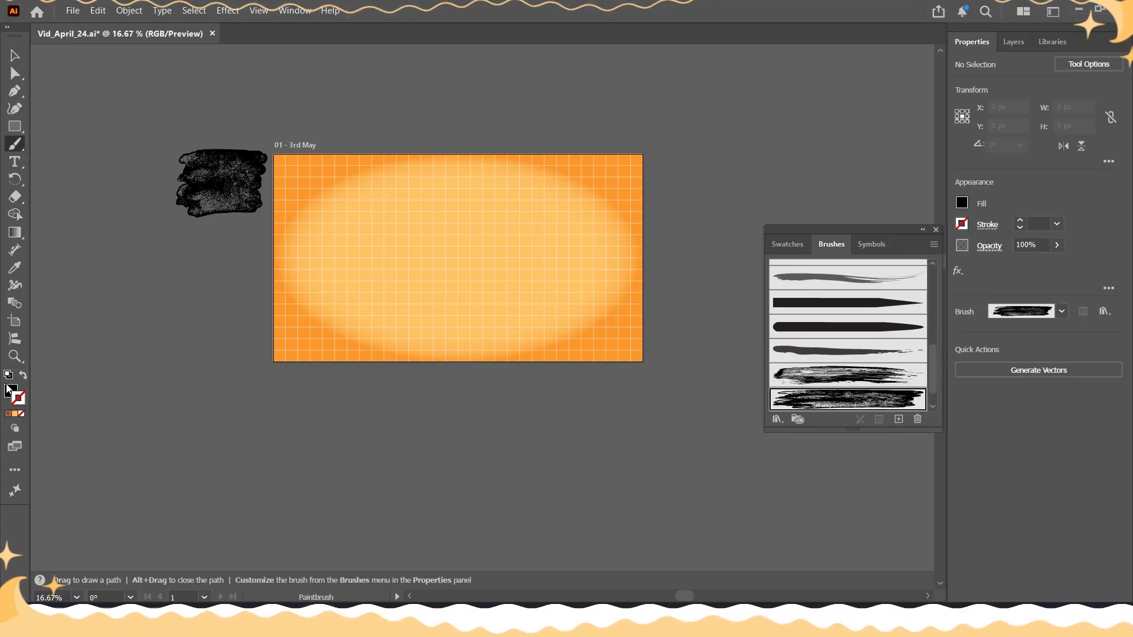
{"action": "key", "text": "shift+x"}
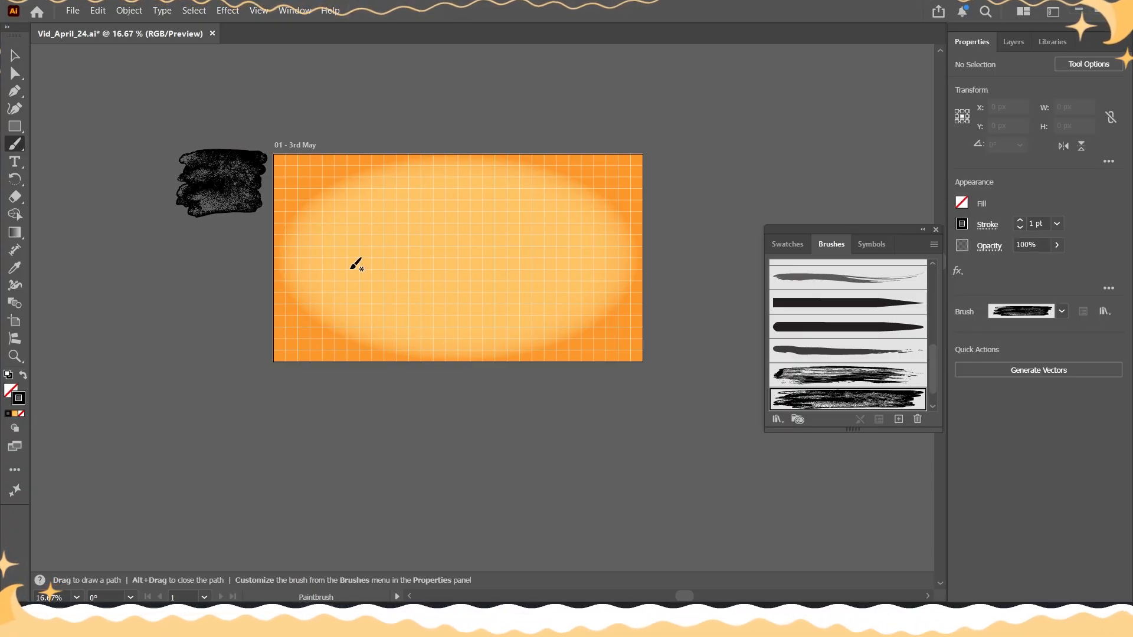
{"action": "key", "text": "ctrl+plus"}
{"action": "key", "text": "ctrl+plus"}
{"action": "mouse_move", "coordinate": [477, 206]}
{"action": "left_mouse_down"}
{"action": "mouse_move", "coordinate": [789, 148]}
{"action": "mouse_move", "coordinate": [604, 198]}
{"action": "left_mouse_up"}
{"action": "left_click_drag", "start_coordinate": [705, 177], "coordinate": [434, 335]}
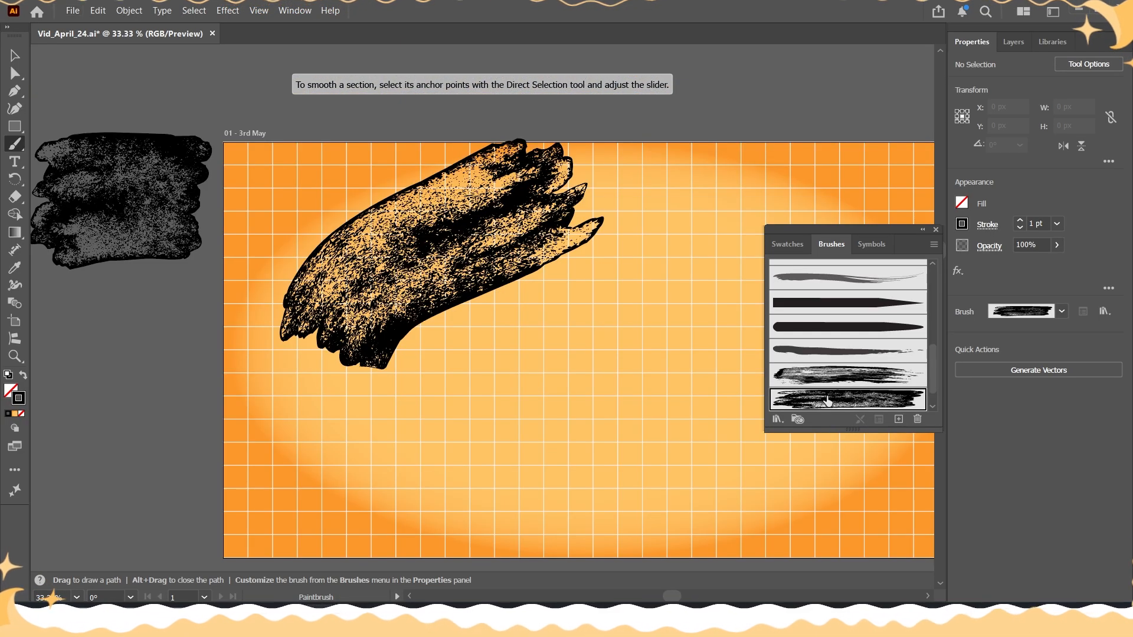
- Try the Scale Proportionately option on the watercolour art brush and apply it to the existing stroke
{"action": "double_click", "coordinate": [828, 401]}
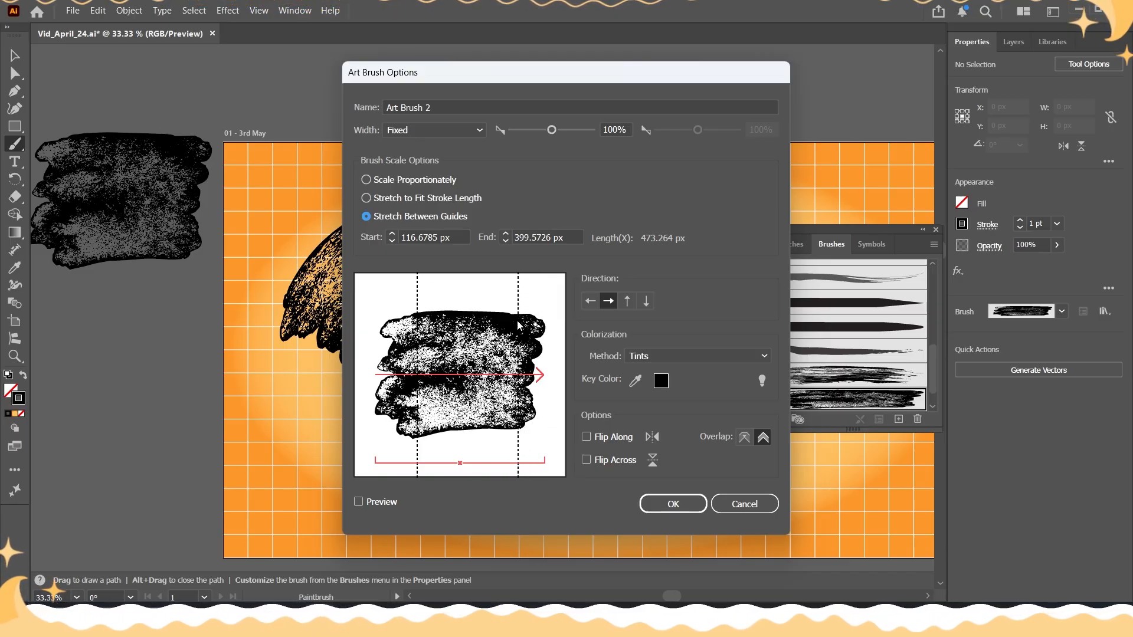
{"action": "left_click", "coordinate": [367, 182]}
{"action": "left_click", "coordinate": [673, 504]}
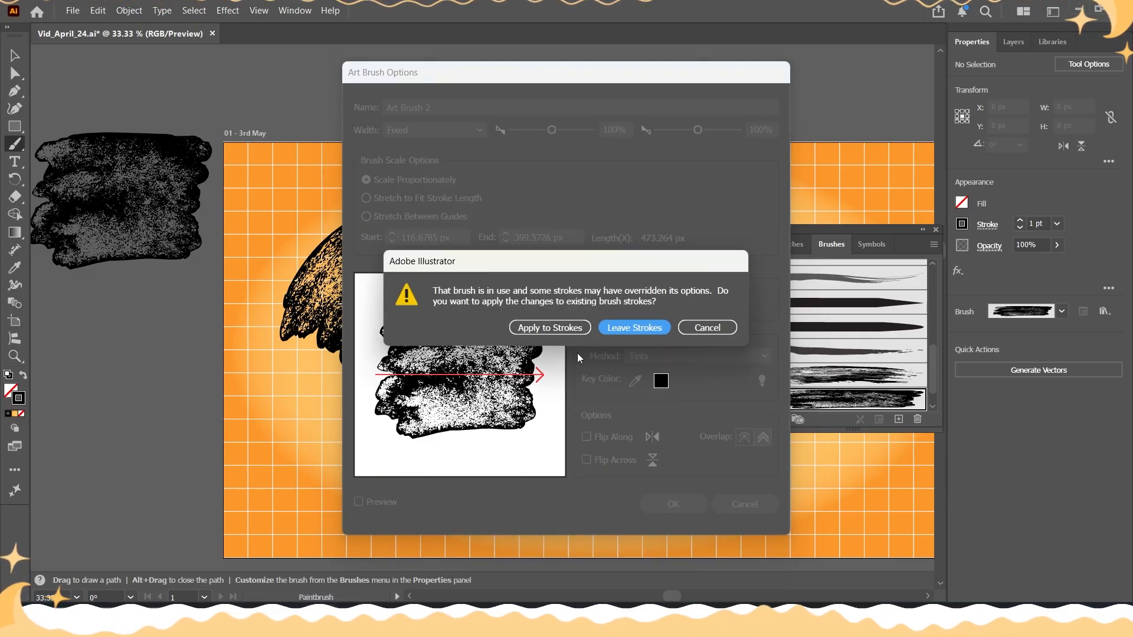
{"action": "left_click", "coordinate": [547, 329]}
- Paint two large trial strokes beside the first one, and undo them together with the brush scaling change
{"action": "scroll", "coordinate": [390, 215], "scroll_direction": "up", "scroll_amount": 2}
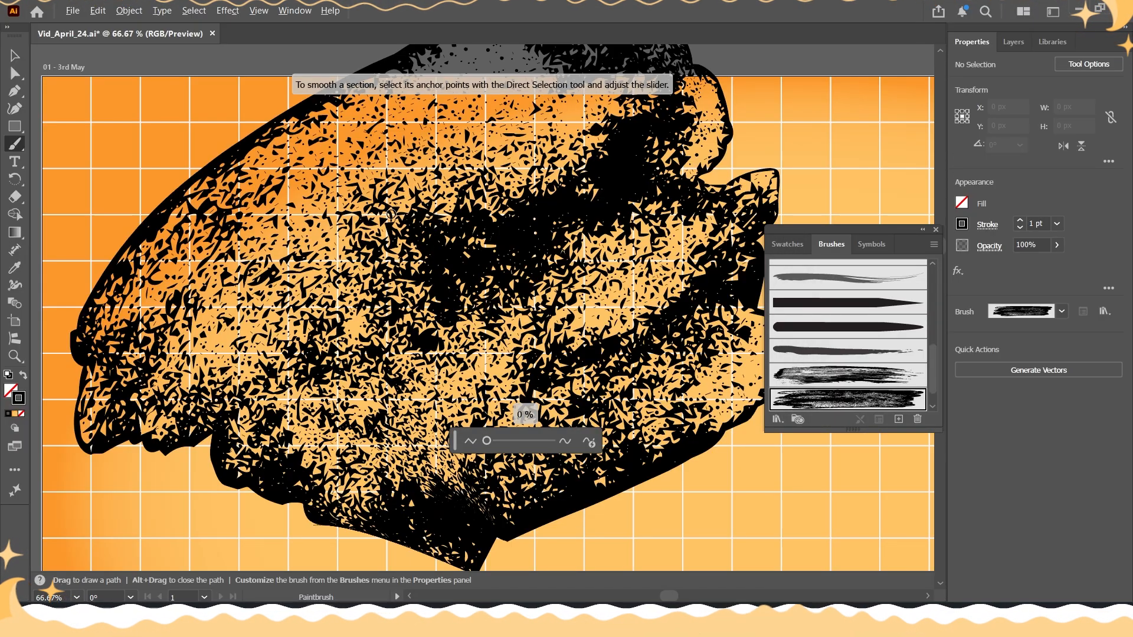
{"action": "scroll", "coordinate": [391, 214], "scroll_direction": "up", "scroll_amount": 1}
{"action": "scroll", "coordinate": [372, 219], "scroll_direction": "down", "scroll_amount": 4}
{"action": "left_click_drag", "start_coordinate": [646, 238], "coordinate": [434, 467]}
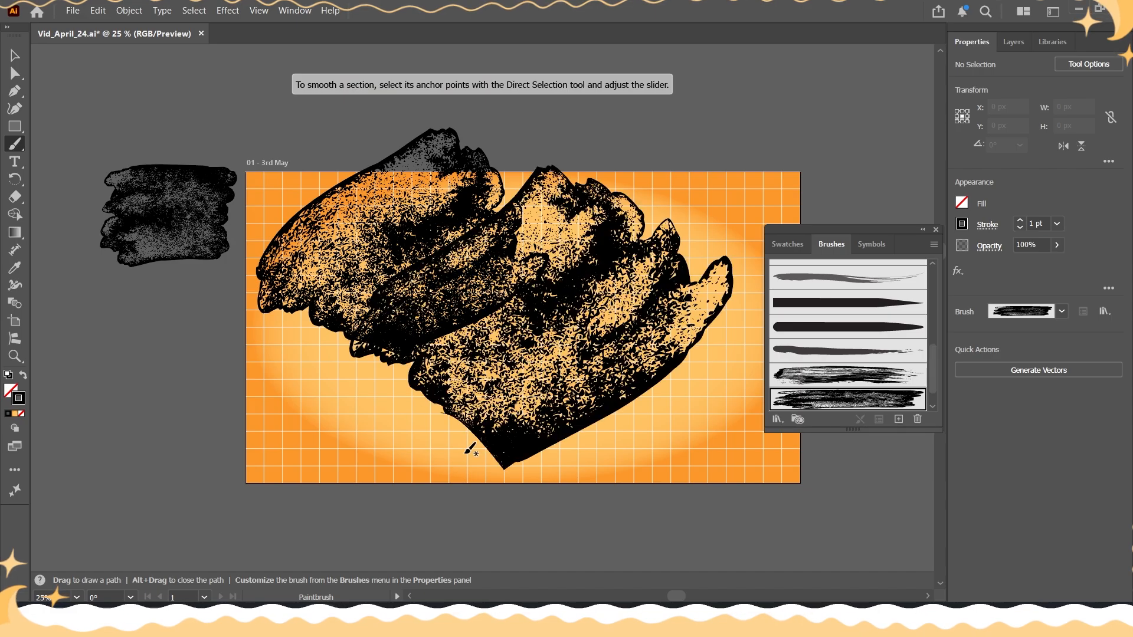
{"action": "left_click_drag", "start_coordinate": [708, 213], "coordinate": [506, 514]}
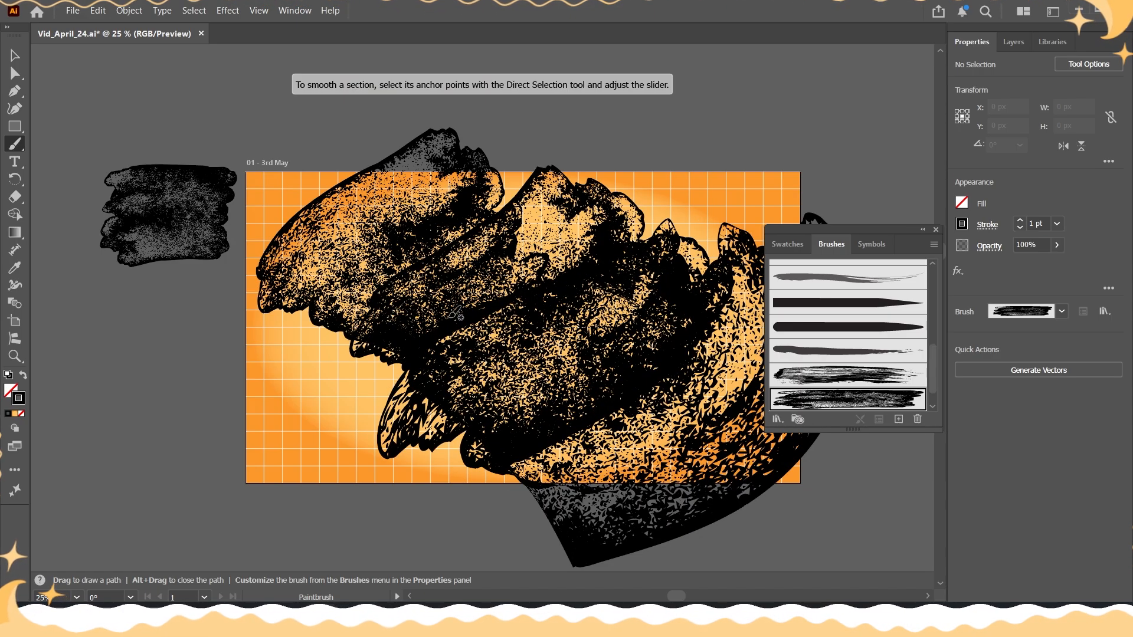
{"action": "key", "text": "ctrl+z"}
{"action": "key", "text": "ctrl+z"}
{"action": "key", "text": "ctrl+z"}
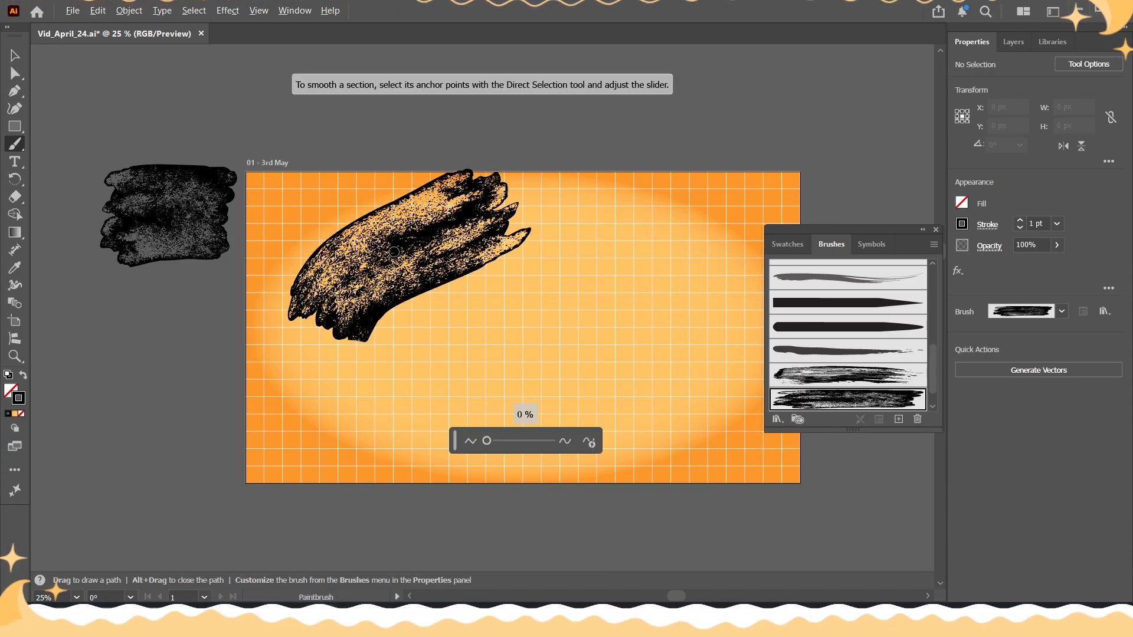
- Paint one more diagonal trial stroke overlapping the first one and undo it
{"action": "scroll", "coordinate": [394, 252], "scroll_direction": "up", "scroll_amount": 1}
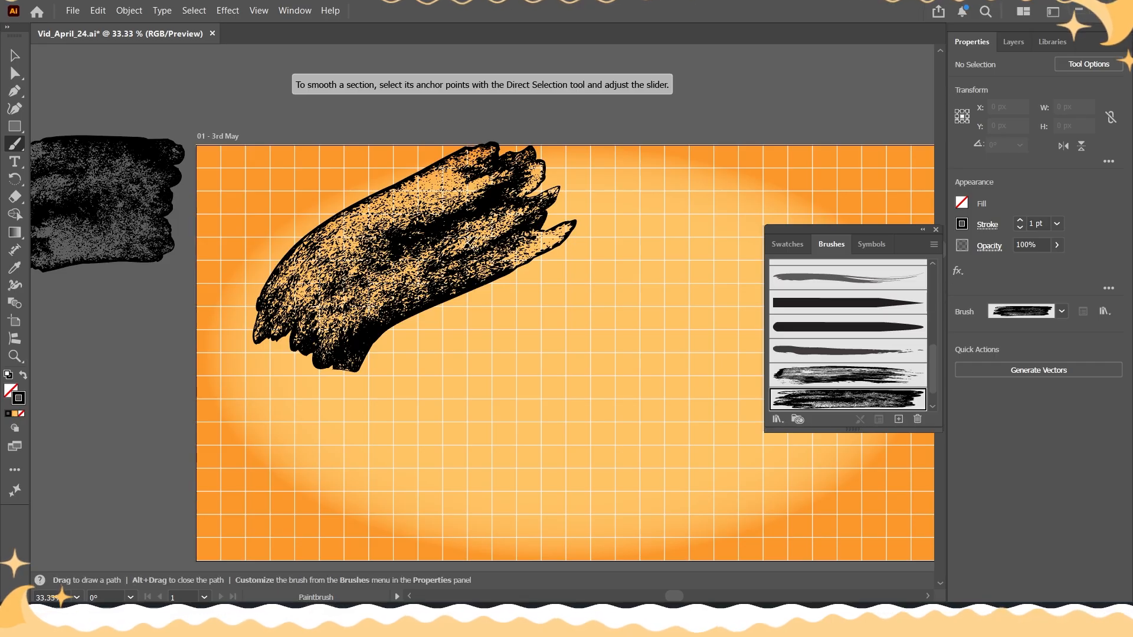
{"action": "left_click_drag", "start_coordinate": [459, 363], "coordinate": [456, 365]}
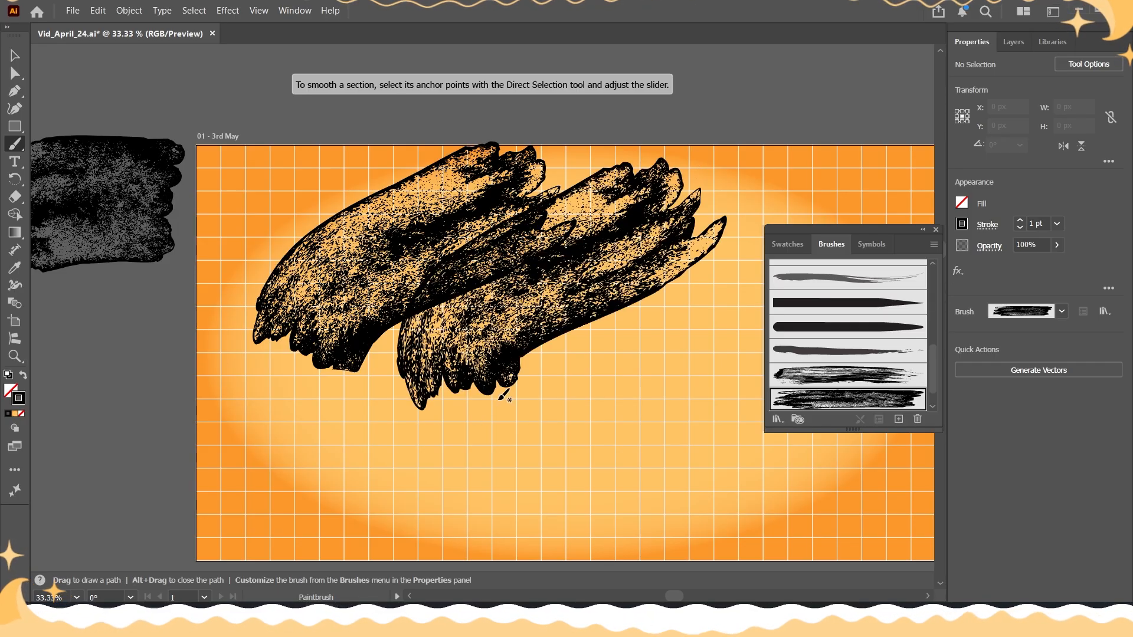
{"action": "key", "text": "ctrl+z"}
- Set the watercolour brush to Stretch Between Guides from 118.7255 px to 403.6665 px and apply the change to the existing stroke
{"action": "double_click", "coordinate": [814, 402]}
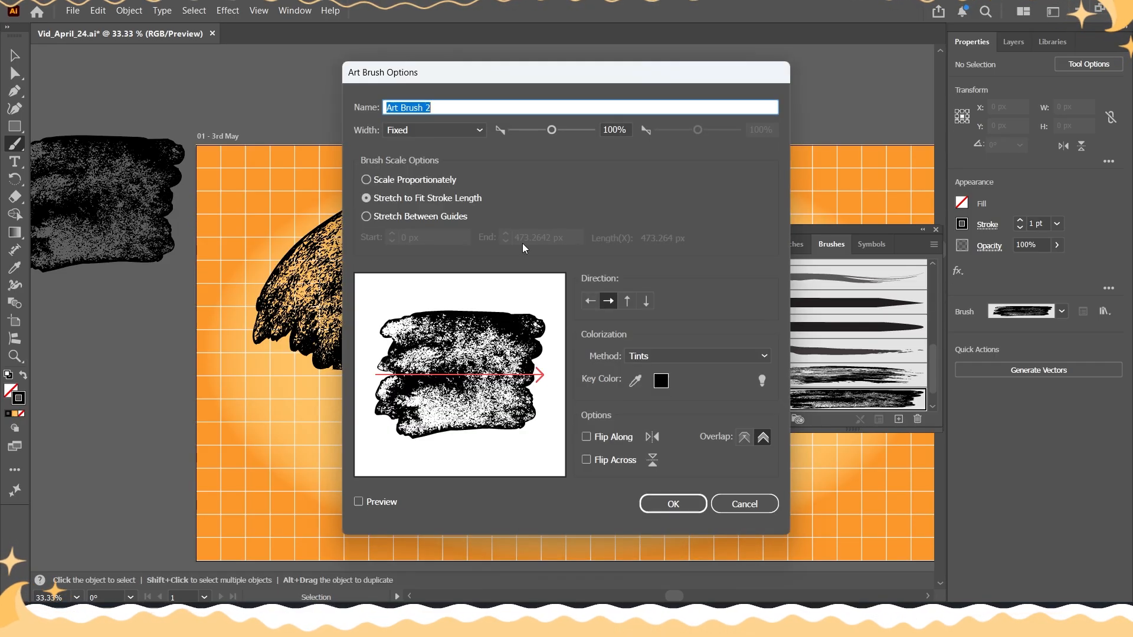
{"action": "left_click", "coordinate": [365, 217]}
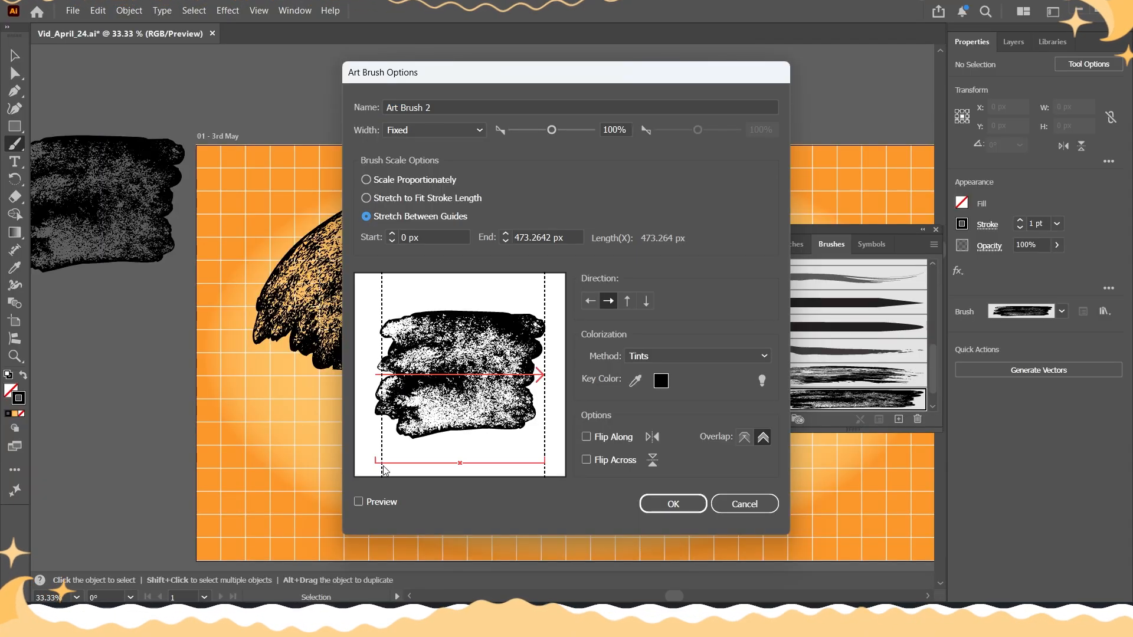
{"action": "left_click_drag", "start_coordinate": [401, 472], "coordinate": [419, 474]}
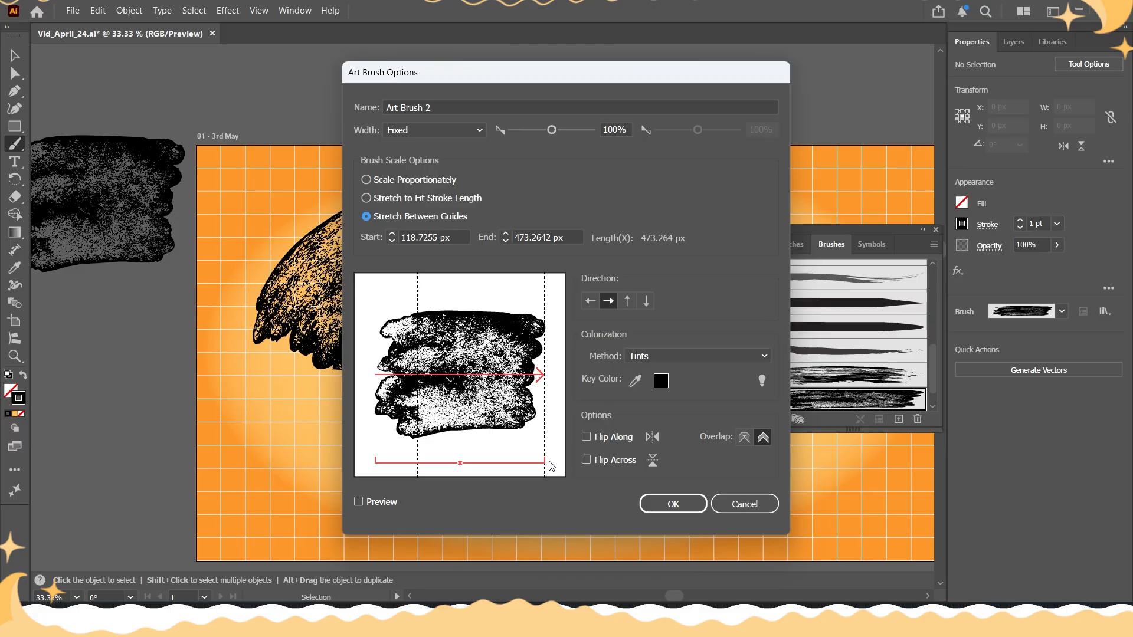
{"action": "left_click_drag", "start_coordinate": [543, 464], "coordinate": [520, 464]}
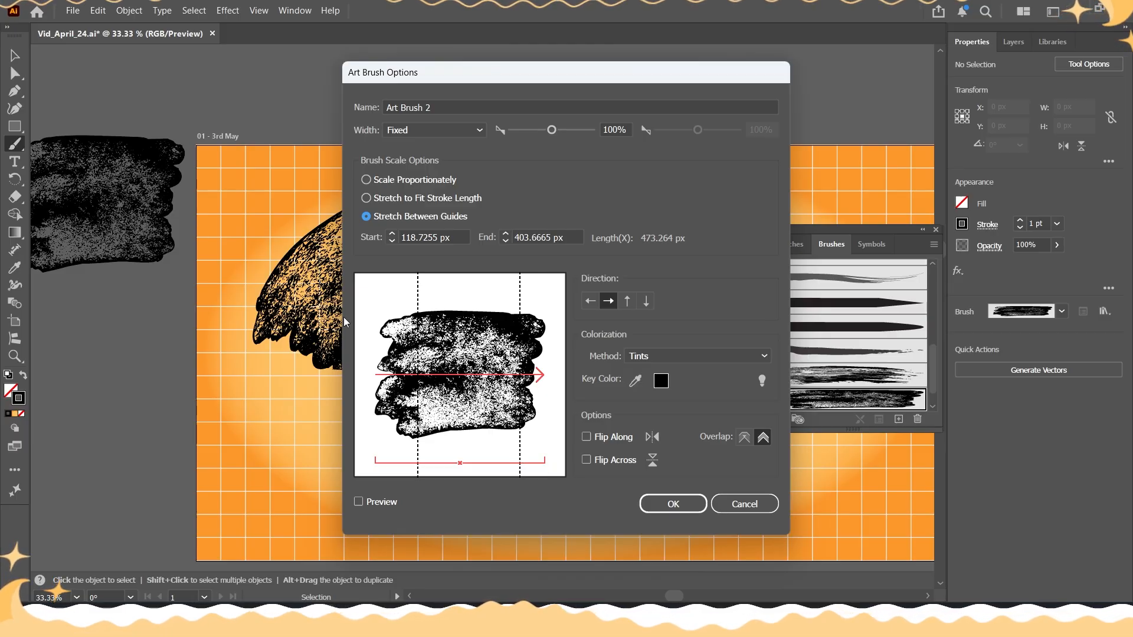
{"action": "left_click", "coordinate": [672, 503]}
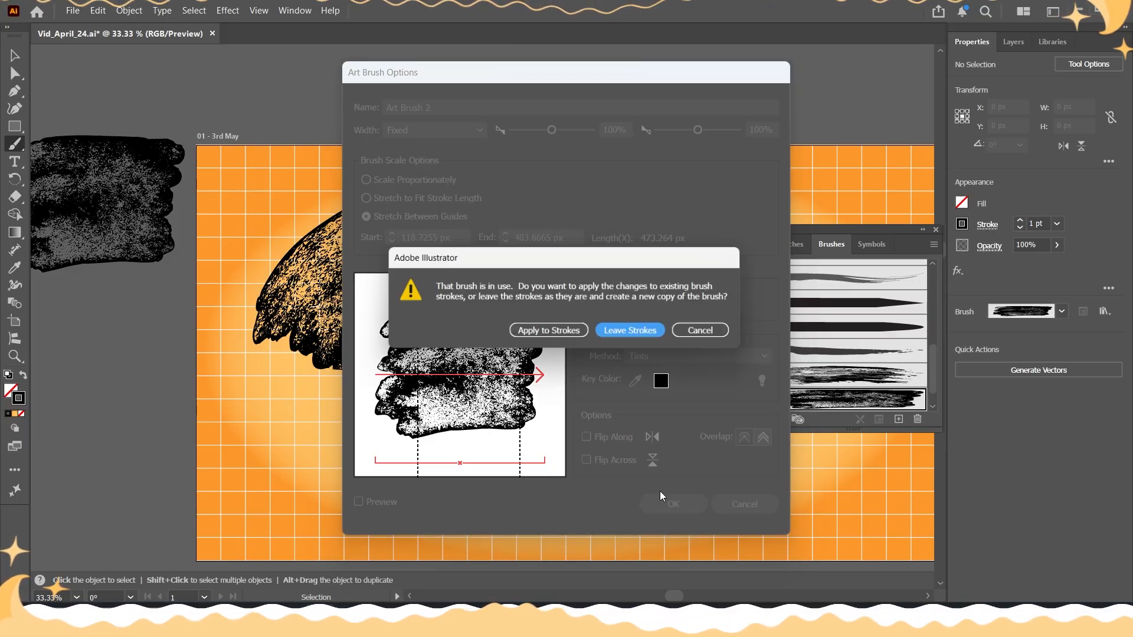
{"action": "left_click", "coordinate": [551, 334]}
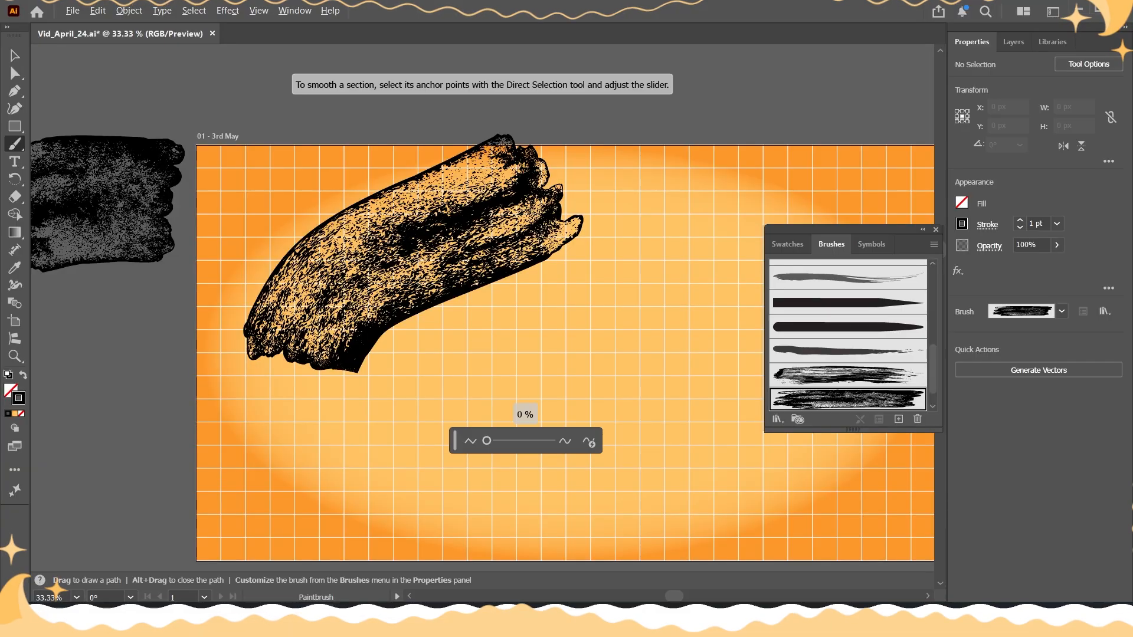
- Paint wide curved strokes with the watercolour brush across the middle and lower part of the artboard
{"action": "scroll", "coordinate": [288, 313], "scroll_direction": "up", "scroll_amount": 2}
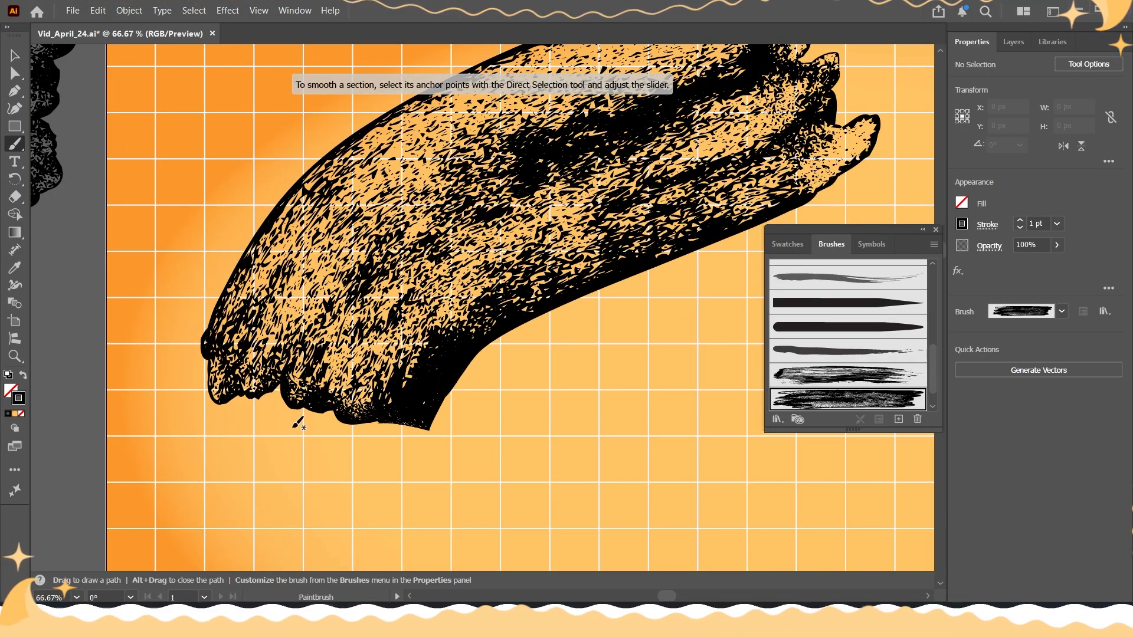
{"action": "scroll", "coordinate": [393, 416], "scroll_direction": "down", "scroll_amount": 1}
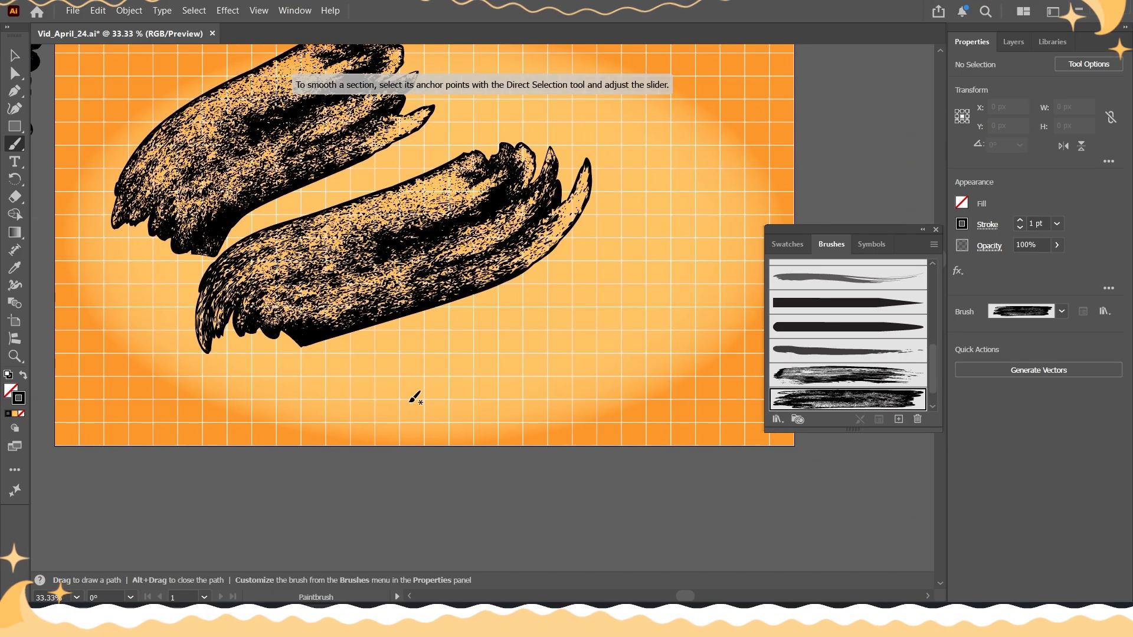
{"action": "left_click_drag", "start_coordinate": [412, 398], "coordinate": [613, 260]}
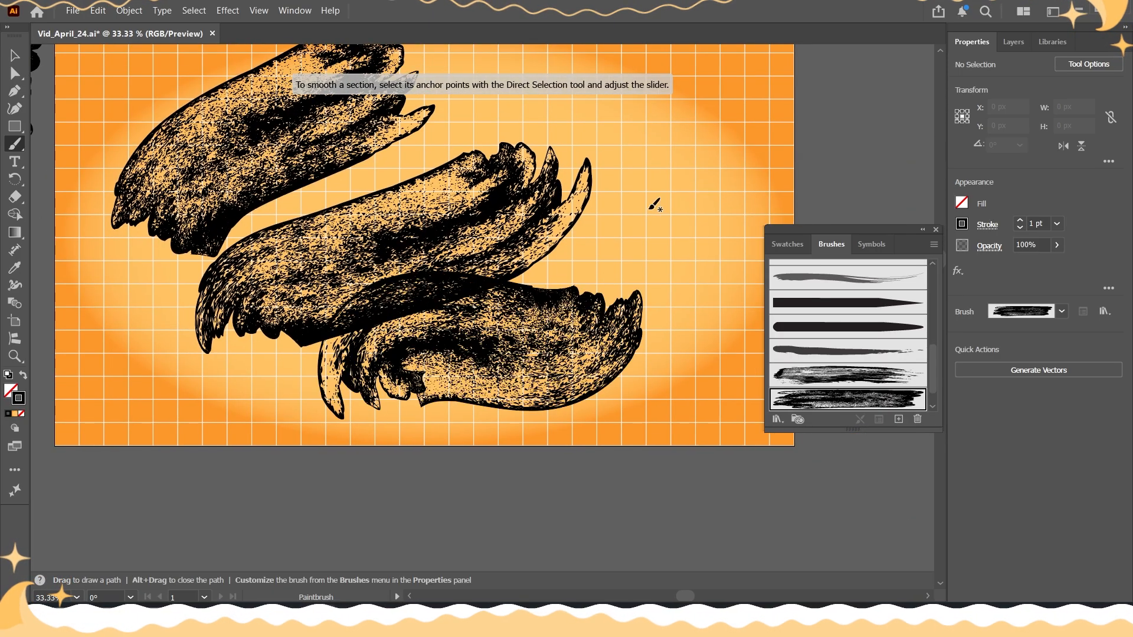
- Reduce the stroke weight to 0.5 pt and paint a curved and a short stroke in the artboard's upper right area
{"action": "left_click", "coordinate": [1018, 230]}
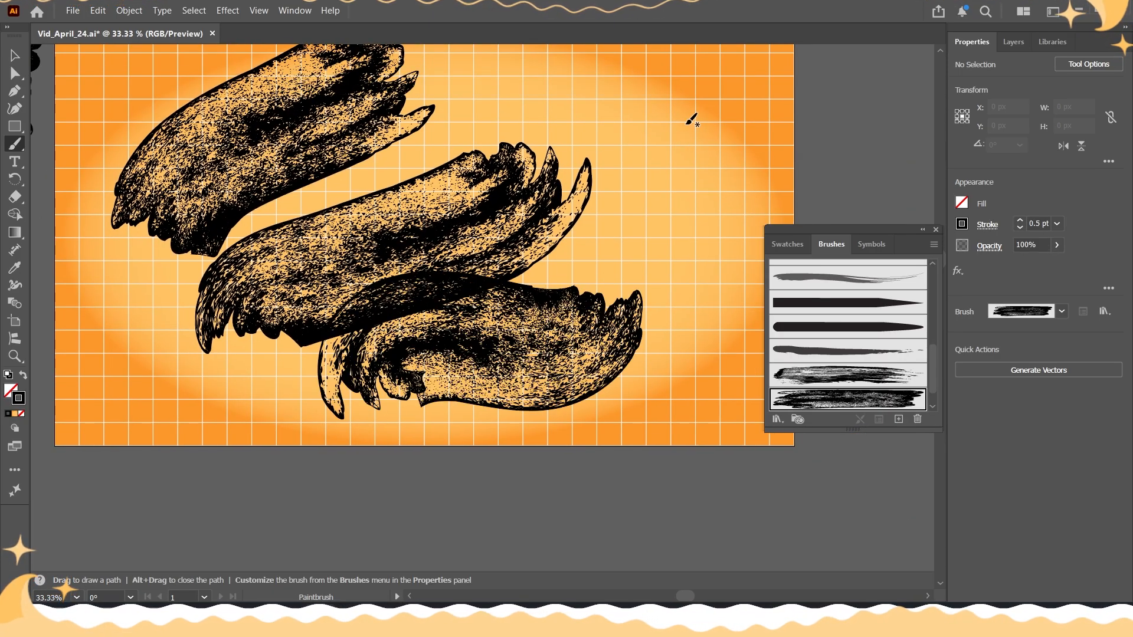
{"action": "left_click_drag", "start_coordinate": [711, 131], "coordinate": [624, 248]}
{"action": "scroll", "coordinate": [710, 130], "scroll_direction": "up", "scroll_amount": 2}
{"action": "left_click_drag", "start_coordinate": [720, 162], "coordinate": [655, 202]}
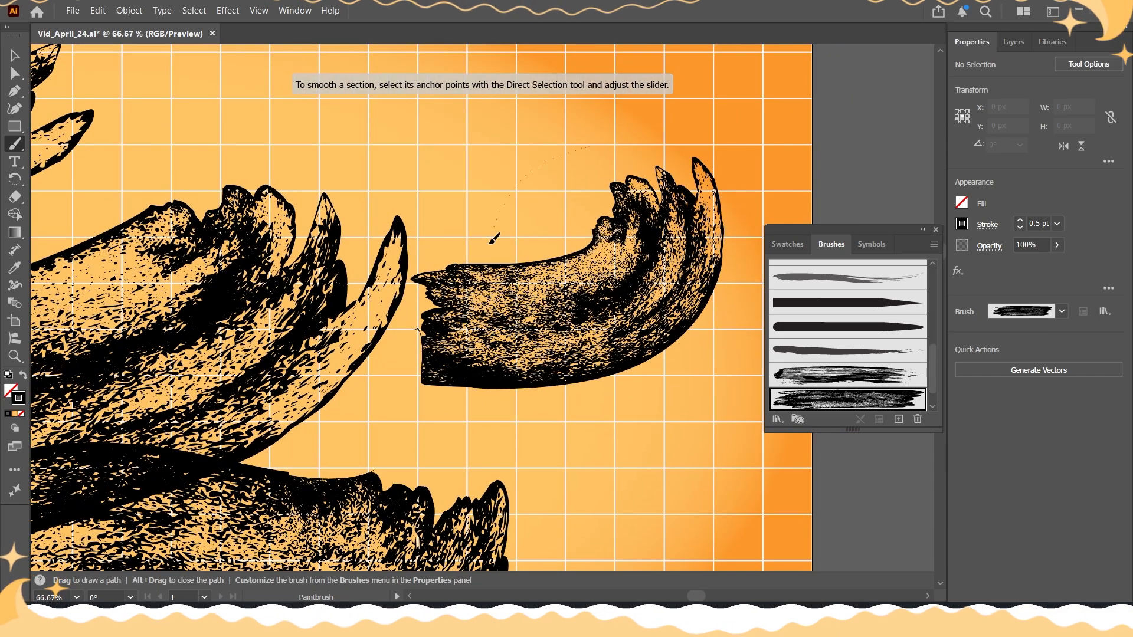
{"action": "left_click_drag", "start_coordinate": [490, 242], "coordinate": [490, 245]}
{"action": "scroll", "coordinate": [518, 278], "scroll_direction": "down", "scroll_amount": 2}
{"action": "left_click_drag", "start_coordinate": [435, 334], "coordinate": [494, 325]}
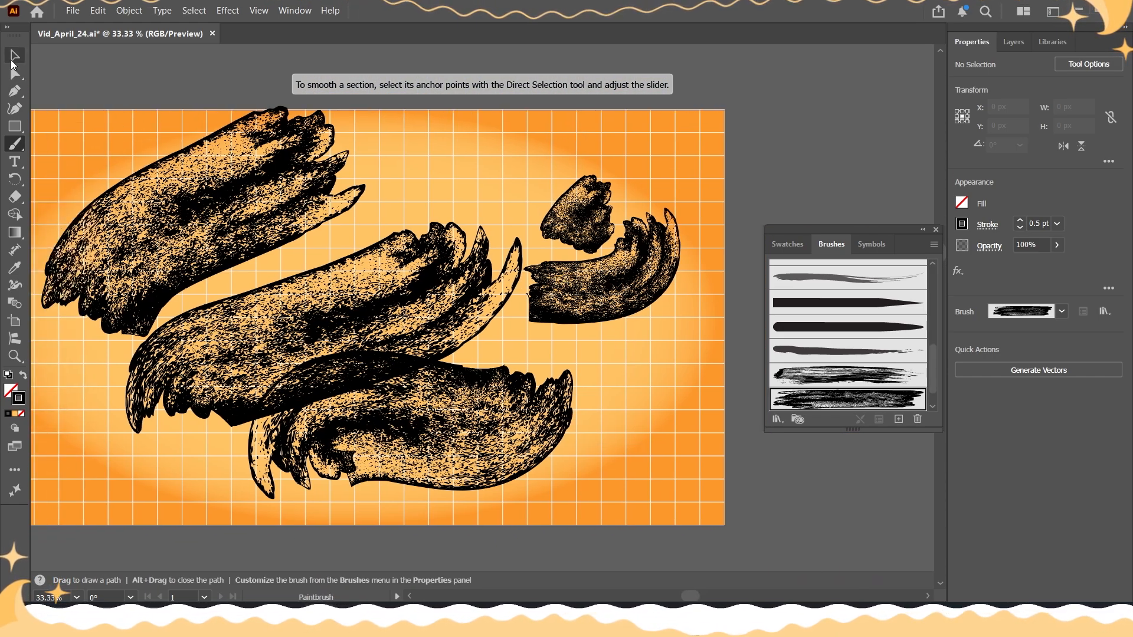
- Recolour the large middle brush stroke blue
{"action": "left_click", "coordinate": [13, 57]}
{"action": "left_click", "coordinate": [232, 359]}
{"action": "left_click_drag", "start_coordinate": [196, 389], "coordinate": [307, 339]}
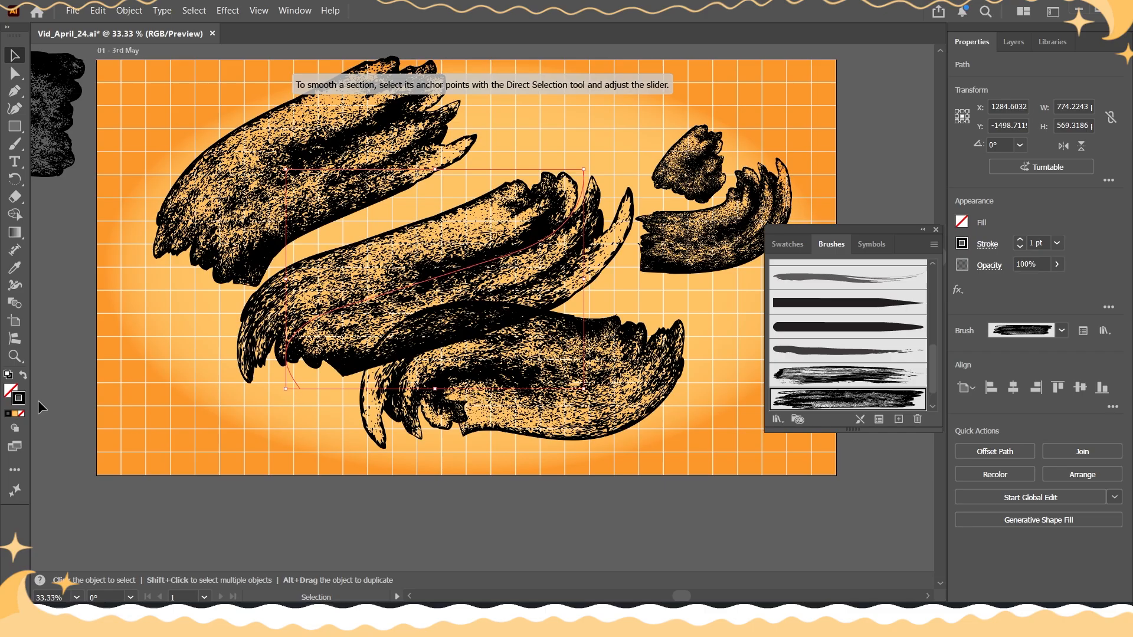
{"action": "double_click", "coordinate": [18, 398]}
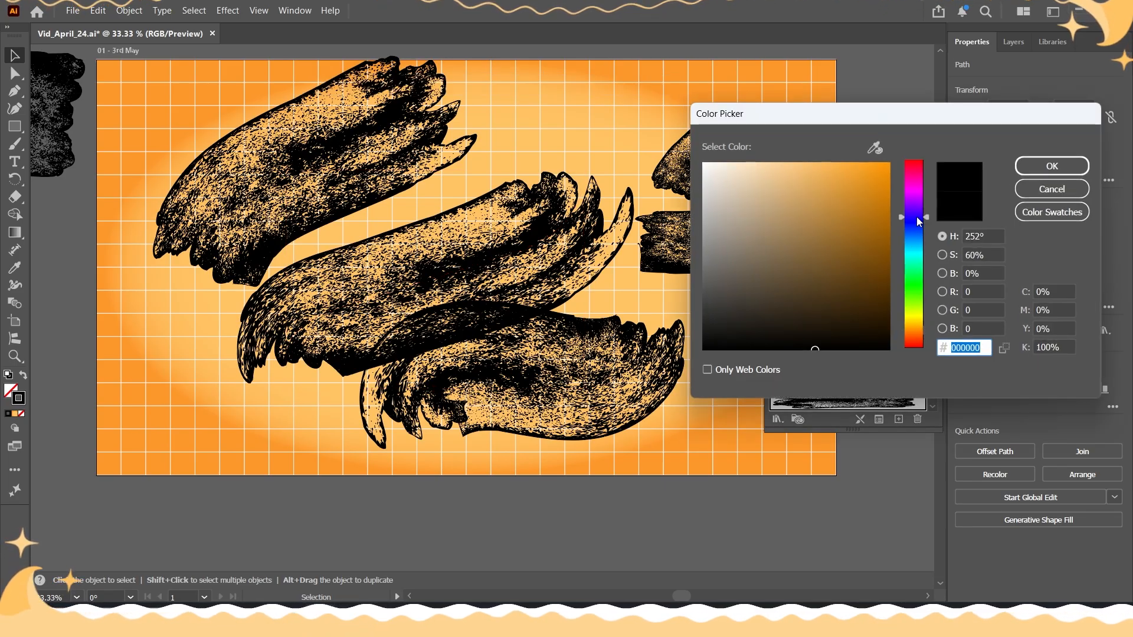
{"action": "left_click", "coordinate": [804, 240]}
{"action": "left_click", "coordinate": [858, 203]}
{"action": "left_click", "coordinate": [1052, 165]}
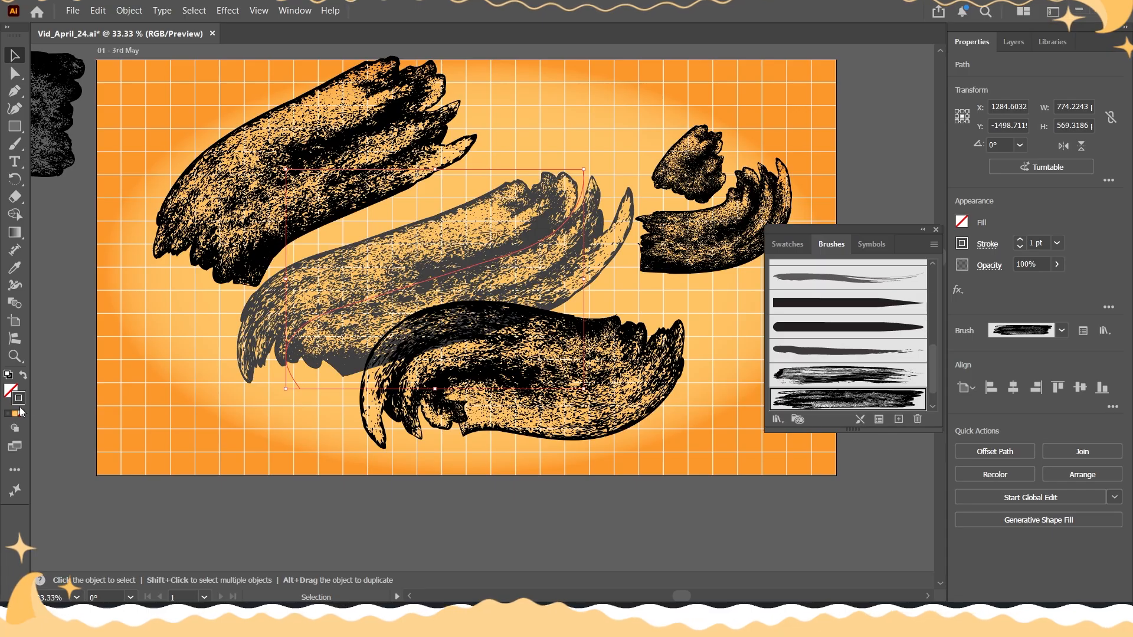
{"action": "left_click", "coordinate": [962, 247]}
{"action": "left_click", "coordinate": [921, 323]}
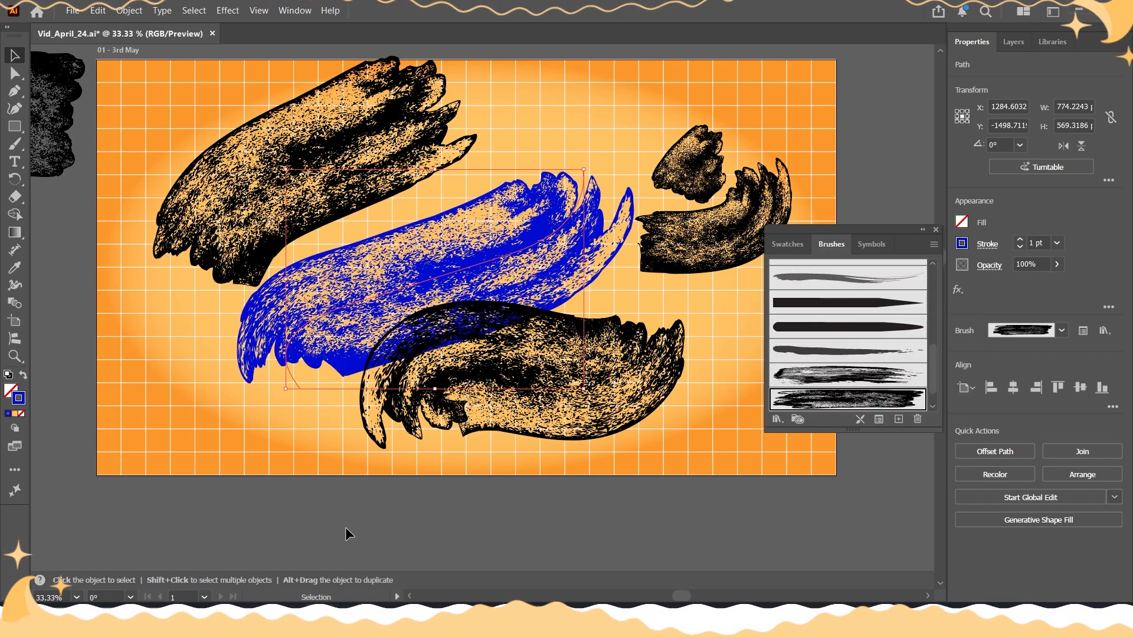
- Move the lowest brush stroke slightly down, away from the blue one, and colour it magenta
{"action": "scroll", "coordinate": [310, 335], "scroll_direction": "up", "scroll_amount": 1}
{"action": "left_click", "coordinate": [487, 369]}
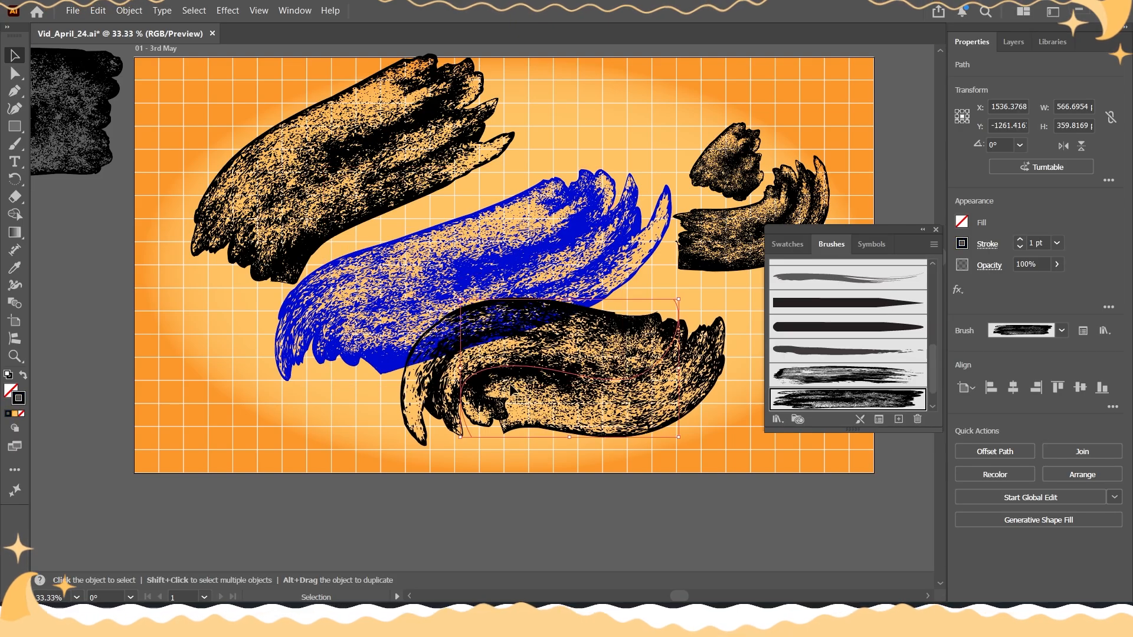
{"action": "left_click_drag", "start_coordinate": [487, 369], "coordinate": [497, 395]}
{"action": "left_click", "coordinate": [987, 243]}
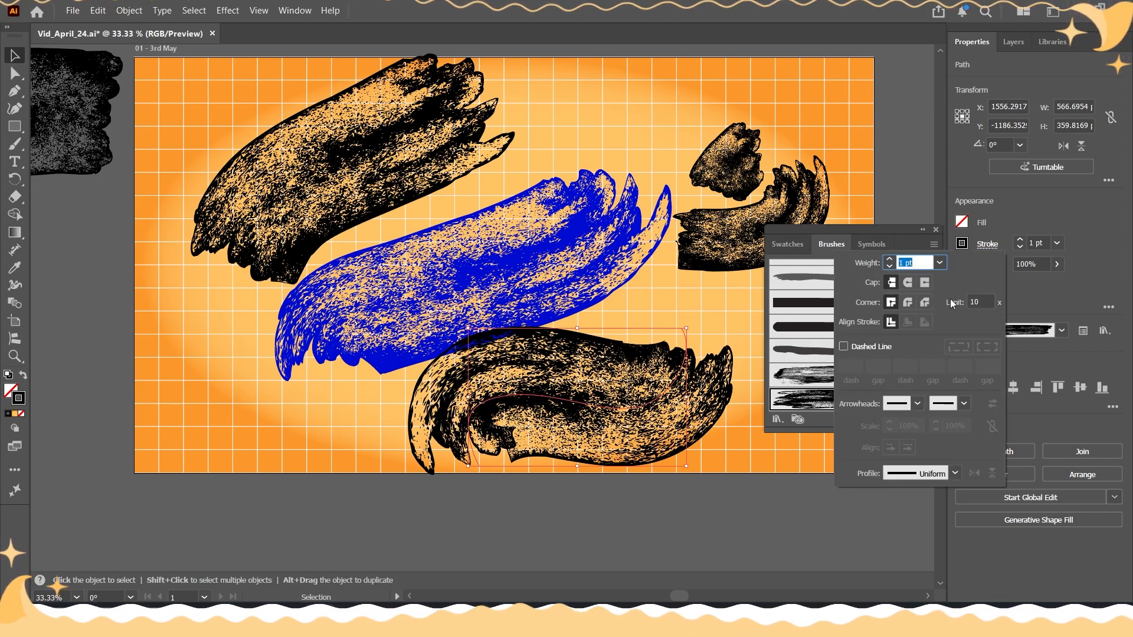
{"action": "left_click", "coordinate": [963, 244]}
{"action": "left_click", "coordinate": [963, 244]}
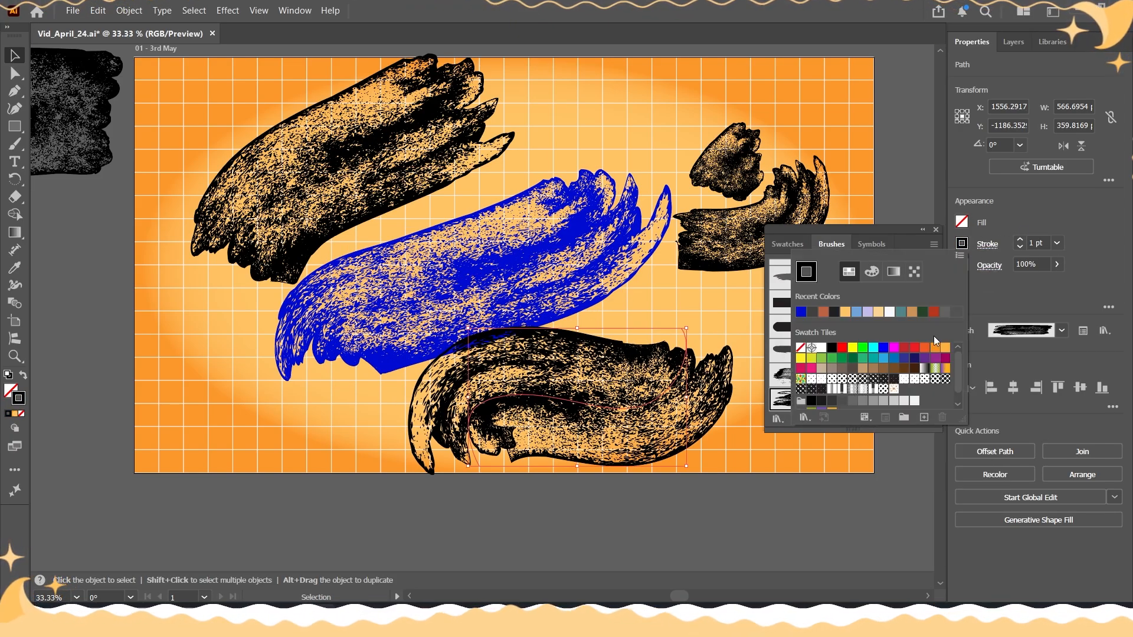
{"action": "left_click", "coordinate": [894, 348]}
- Colour the large brush stroke in the artboard's upper left teal and deselect it
{"action": "left_click", "coordinate": [250, 139]}
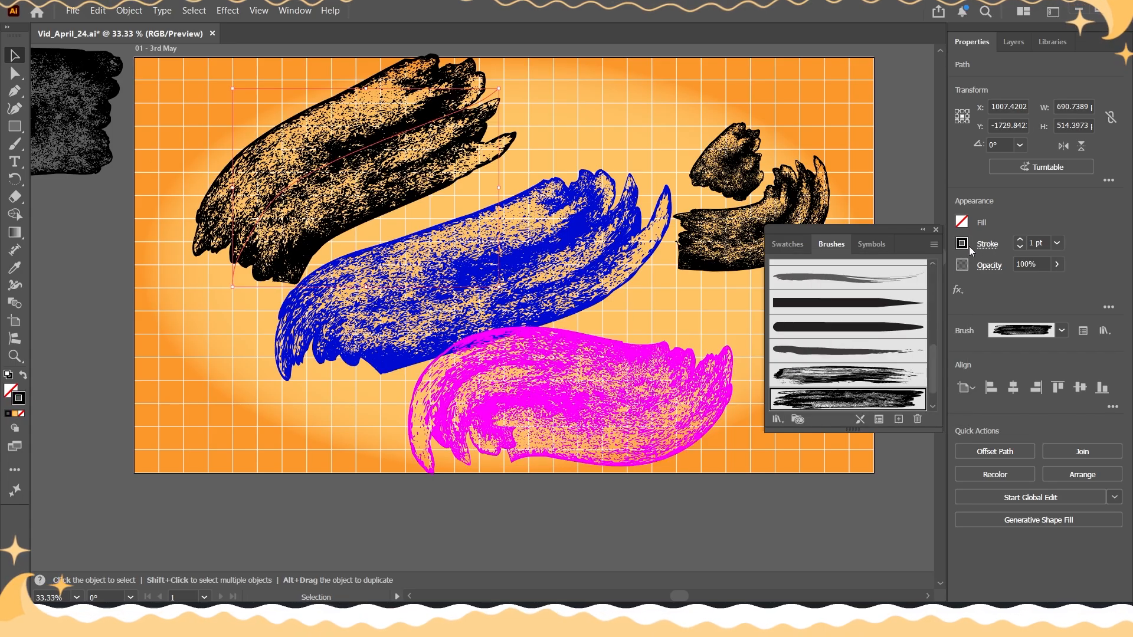
{"action": "left_click", "coordinate": [963, 244]}
{"action": "left_click", "coordinate": [912, 311]}
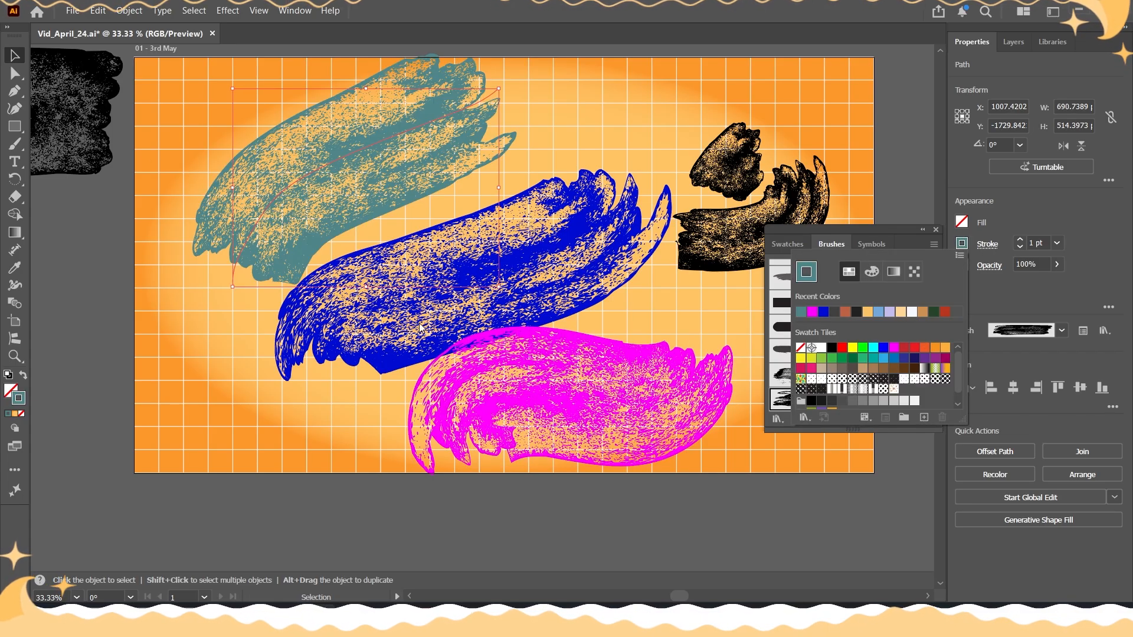
{"action": "left_click", "coordinate": [250, 483]}
- Colour the small curved brush stroke near the artboard's right edge light orange and deselect it
{"action": "left_click", "coordinate": [724, 238]}
{"action": "left_click", "coordinate": [986, 245]}
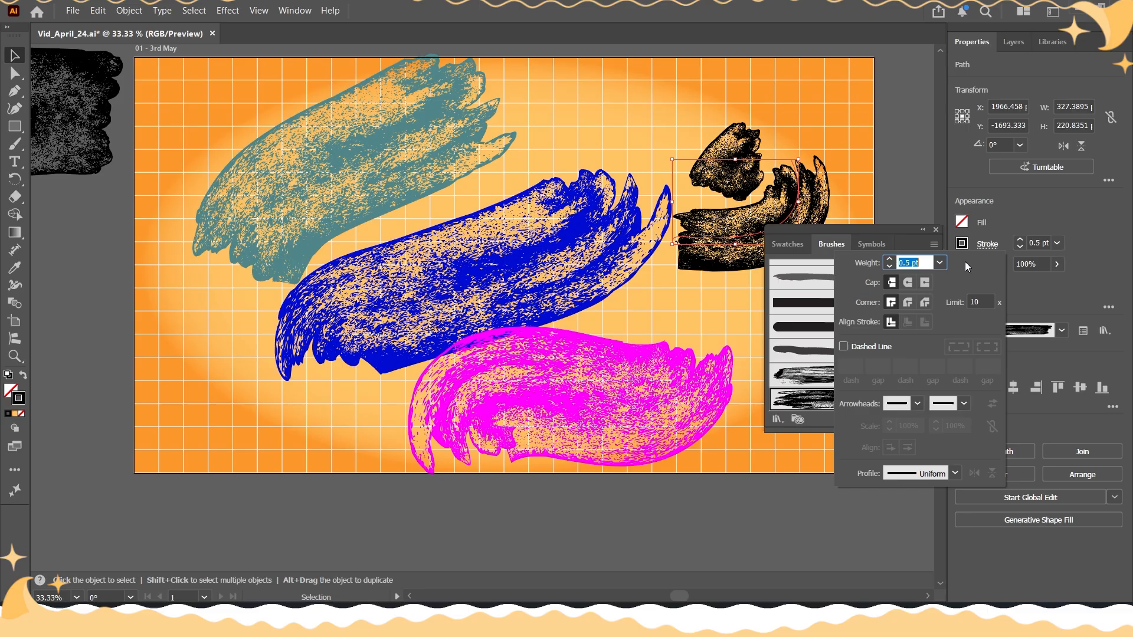
{"action": "left_click", "coordinate": [962, 243]}
{"action": "left_click", "coordinate": [804, 314]}
{"action": "left_click", "coordinate": [633, 487]}
- Move the small light orange brush stroke off the artboard, beyond its upper right edge
{"action": "left_click", "coordinate": [728, 416]}
{"action": "left_click_drag", "start_coordinate": [728, 416], "coordinate": [453, 453]}
{"action": "mouse_move", "coordinate": [495, 275]}
{"action": "left_mouse_down"}
{"action": "mouse_move", "coordinate": [585, 128]}
{"action": "mouse_move", "coordinate": [684, 131]}
{"action": "left_mouse_up"}
{"action": "scroll", "coordinate": [463, 309], "scroll_direction": "down", "scroll_amount": 1, "text": "alt"}
{"action": "left_click_drag", "start_coordinate": [462, 305], "coordinate": [683, 250]}
- Shrink the curved black brush stroke's path to about 127 by 117 px, overlapping the other small black stroke
{"action": "left_click", "coordinate": [680, 158]}
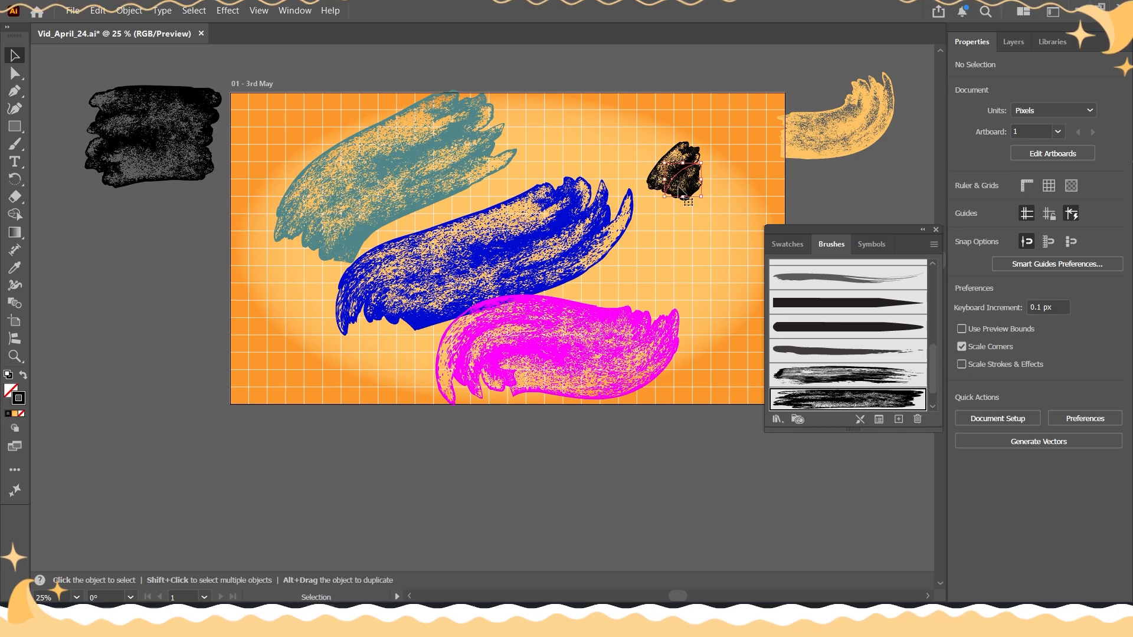
{"action": "left_click_drag", "start_coordinate": [466, 179], "coordinate": [371, 186]}
{"action": "scroll", "coordinate": [588, 187], "scroll_direction": "up", "scroll_amount": 2, "text": "alt"}
{"action": "left_click_drag", "start_coordinate": [589, 189], "coordinate": [518, 199]}
{"action": "scroll", "coordinate": [199, 153], "scroll_direction": "down", "scroll_amount": 1, "text": "alt"}
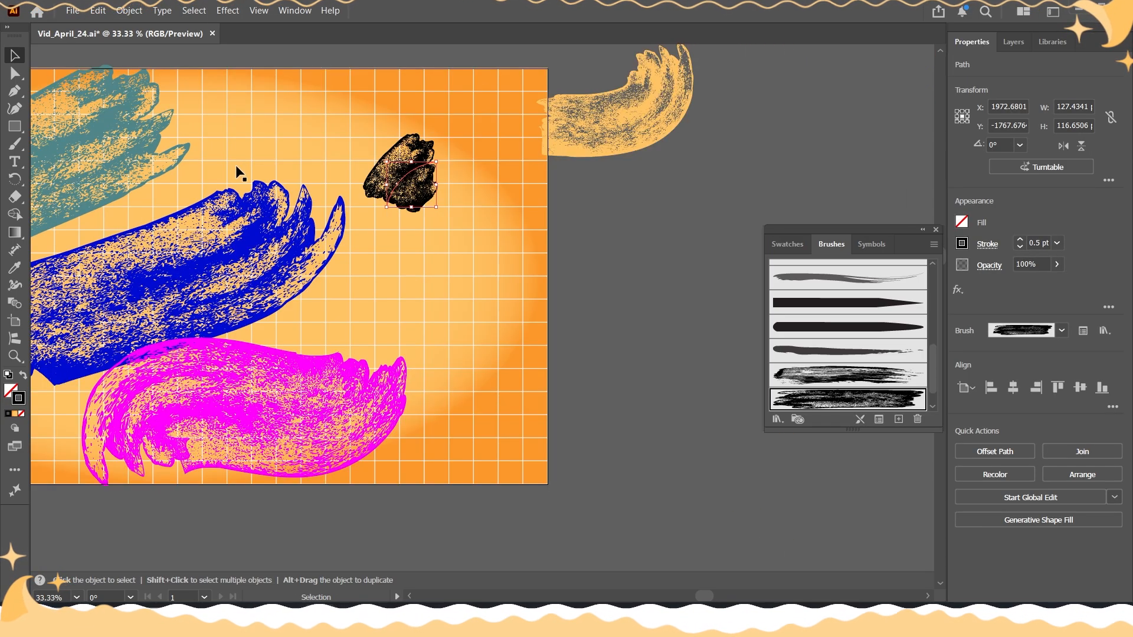
- Select the blue brush stroke and redraw its path's lower left end as a curl with the Pencil tool
{"action": "left_click_drag", "start_coordinate": [236, 167], "coordinate": [569, 151]}
{"action": "left_click", "coordinate": [508, 245]}
{"action": "left_click_drag", "start_coordinate": [518, 267], "coordinate": [495, 247]}
{"action": "scroll", "coordinate": [495, 249], "scroll_direction": "up", "scroll_amount": 1, "text": "alt"}
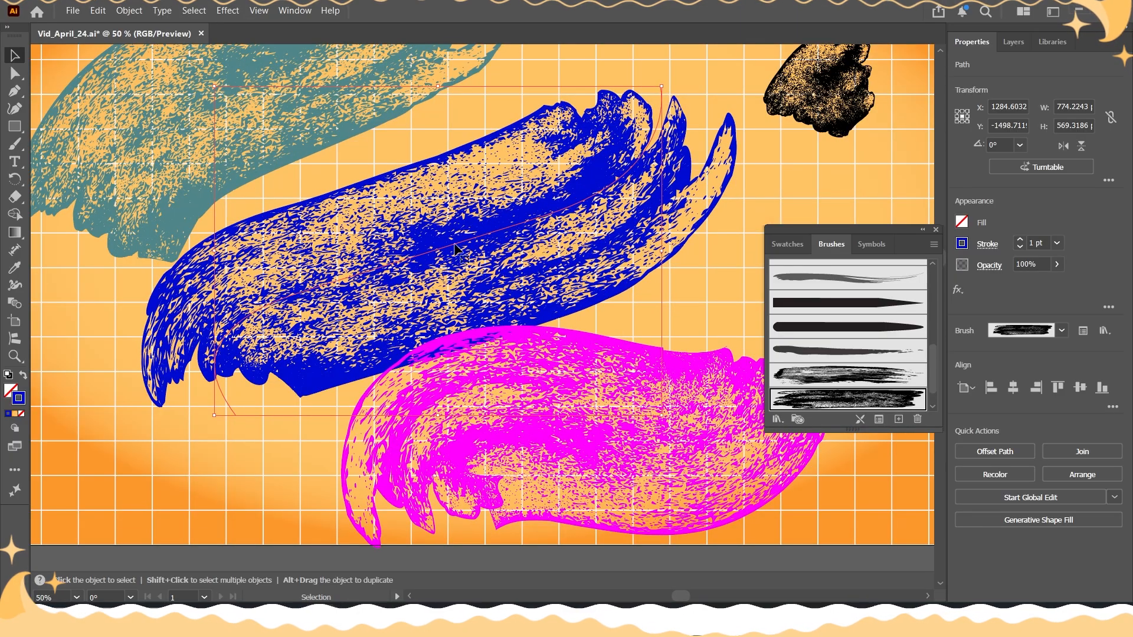
{"action": "left_click_drag", "start_coordinate": [16, 148], "coordinate": [89, 178]}
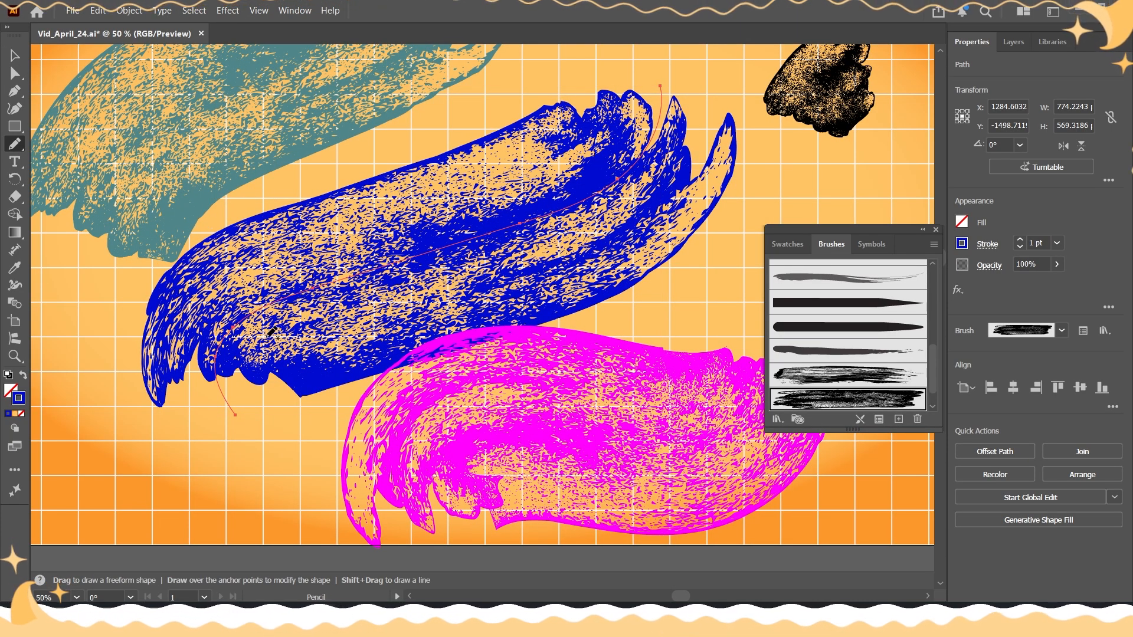
{"action": "left_click_drag", "start_coordinate": [261, 344], "coordinate": [294, 273]}
{"action": "mouse_move", "coordinate": [355, 214]}
{"action": "left_mouse_down"}
{"action": "mouse_move", "coordinate": [310, 371]}
{"action": "mouse_move", "coordinate": [200, 428]}
{"action": "mouse_move", "coordinate": [205, 376]}
{"action": "mouse_move", "coordinate": [260, 305]}
{"action": "left_mouse_up"}
- Redraw the upper right end of the blue stroke's path as a curl with the Pencil tool
{"action": "scroll", "coordinate": [256, 308], "scroll_direction": "down", "scroll_amount": 2}
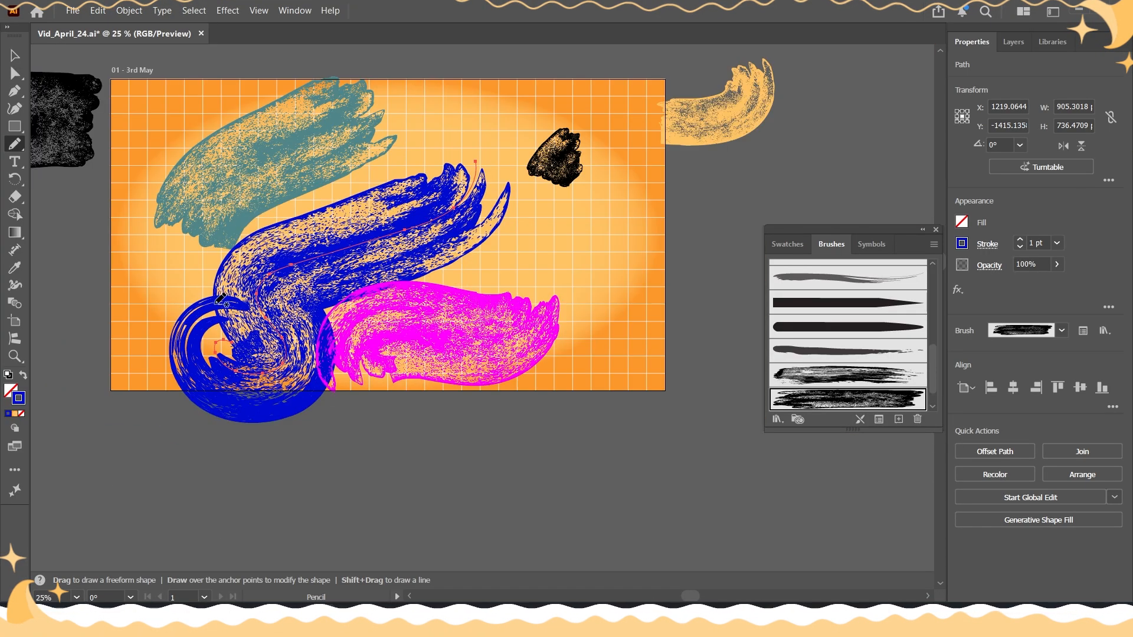
{"action": "scroll", "coordinate": [228, 296], "scroll_direction": "up", "scroll_amount": 2}
{"action": "mouse_move", "coordinate": [348, 239]}
{"action": "left_mouse_down"}
{"action": "mouse_move", "coordinate": [459, 207]}
{"action": "mouse_move", "coordinate": [812, 204]}
{"action": "mouse_move", "coordinate": [697, 118]}
{"action": "mouse_move", "coordinate": [735, 154]}
{"action": "mouse_move", "coordinate": [726, 187]}
{"action": "mouse_move", "coordinate": [685, 205]}
{"action": "mouse_move", "coordinate": [528, 211]}
{"action": "left_mouse_up"}
{"action": "scroll", "coordinate": [725, 157], "scroll_direction": "down", "scroll_amount": 1}
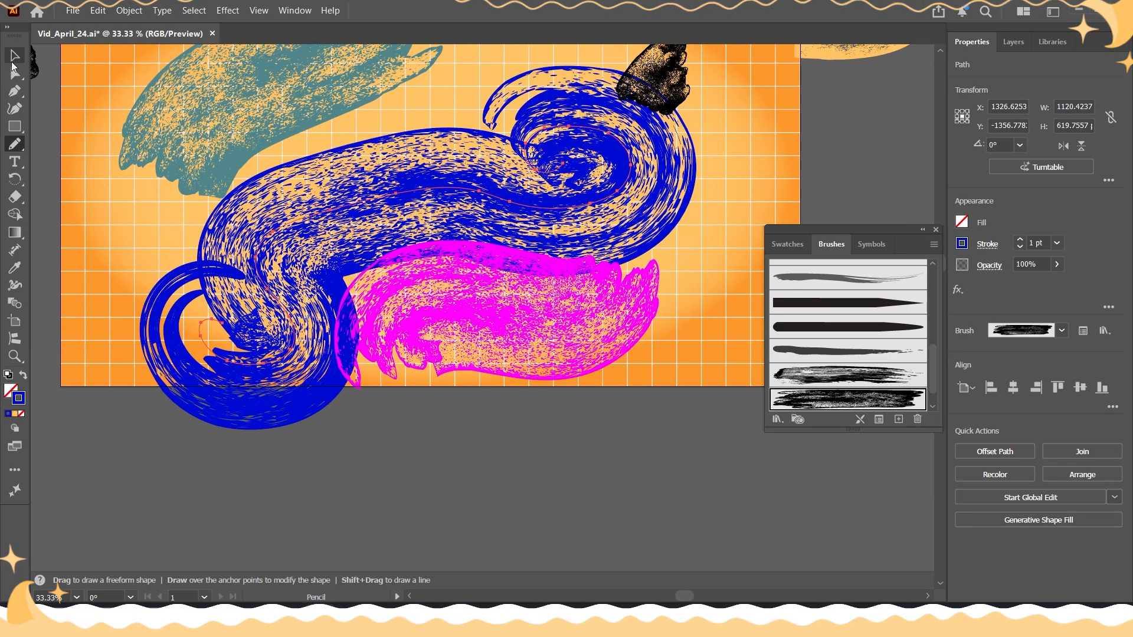
- Move the reshaped blue brush stroke up and slightly left, clear of the magenta stroke
{"action": "left_click", "coordinate": [14, 56]}
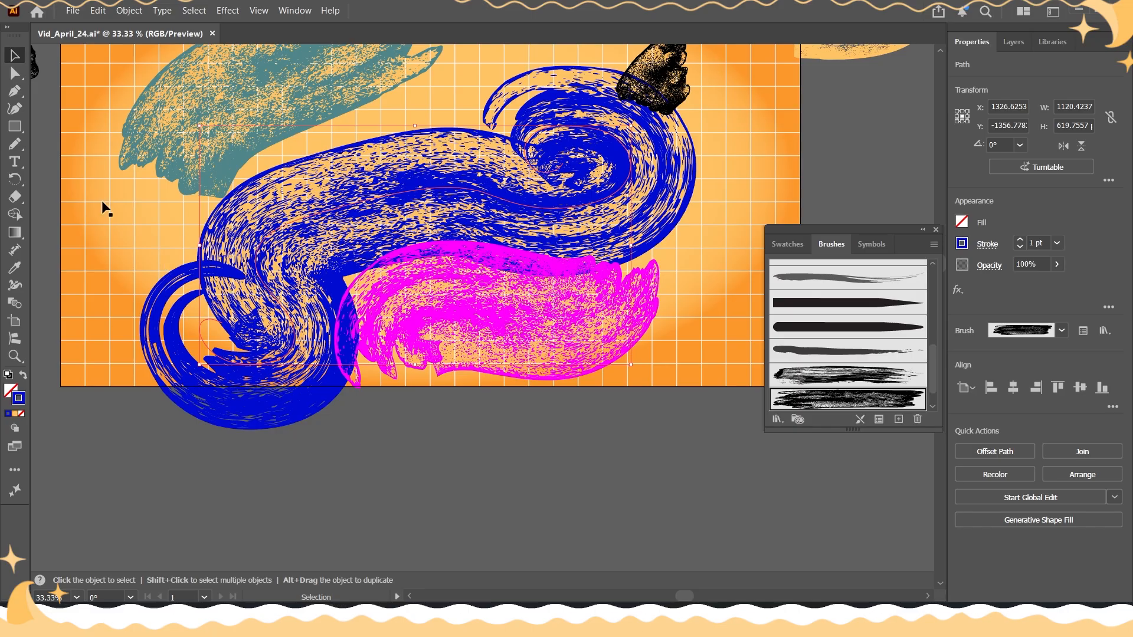
{"action": "left_click", "coordinate": [16, 142]}
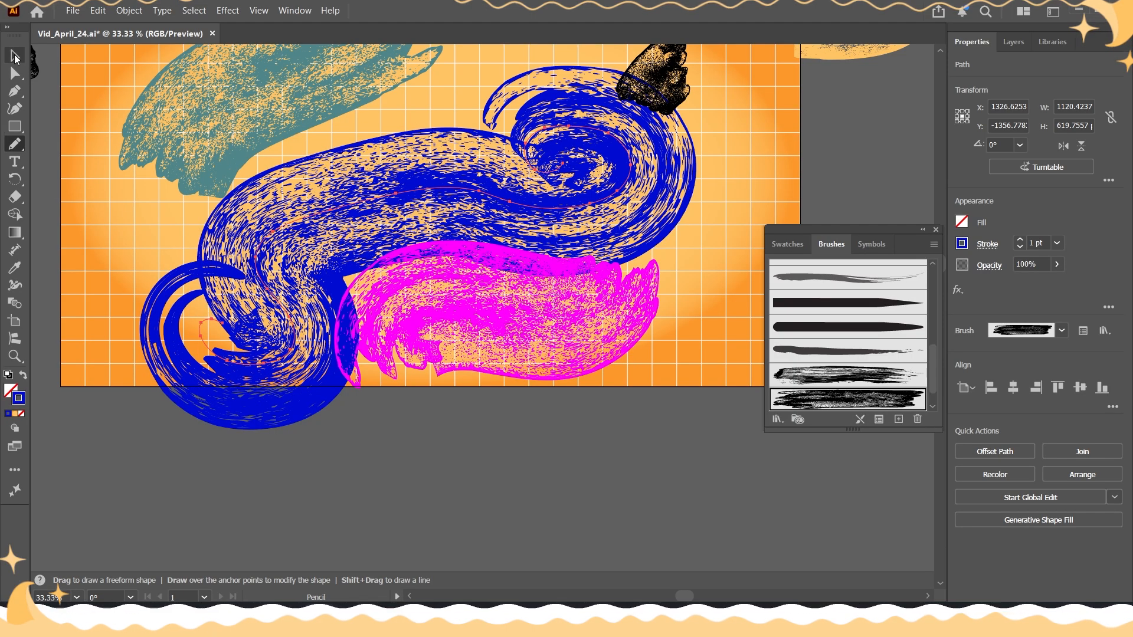
{"action": "key", "text": "v"}
{"action": "left_click_drag", "start_coordinate": [367, 417], "coordinate": [469, 459]}
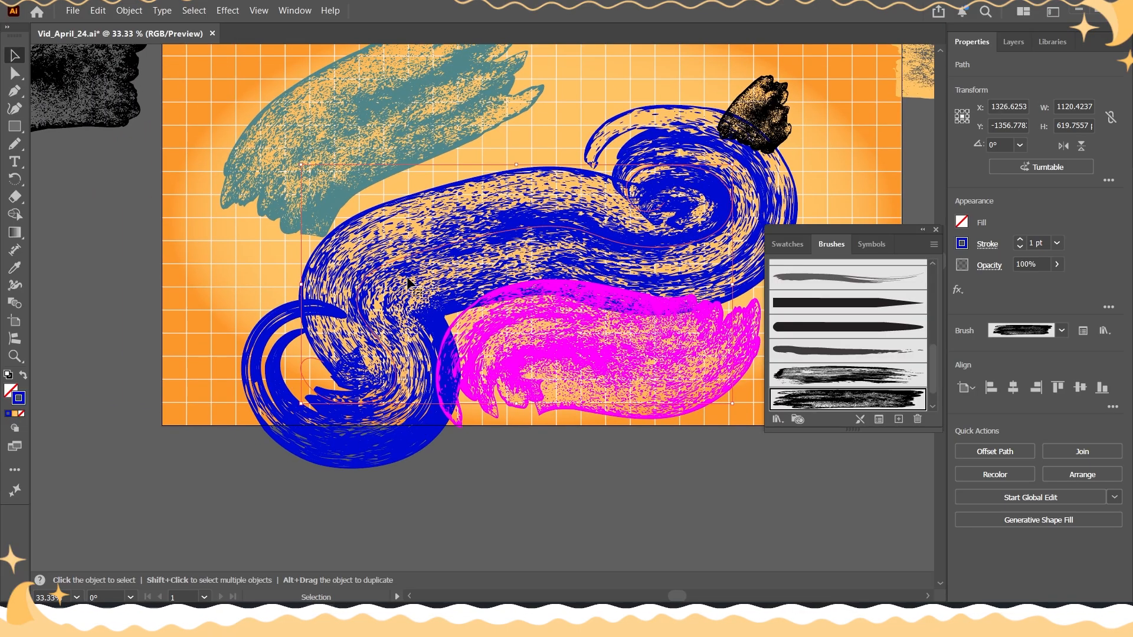
{"action": "left_click_drag", "start_coordinate": [392, 261], "coordinate": [370, 197]}
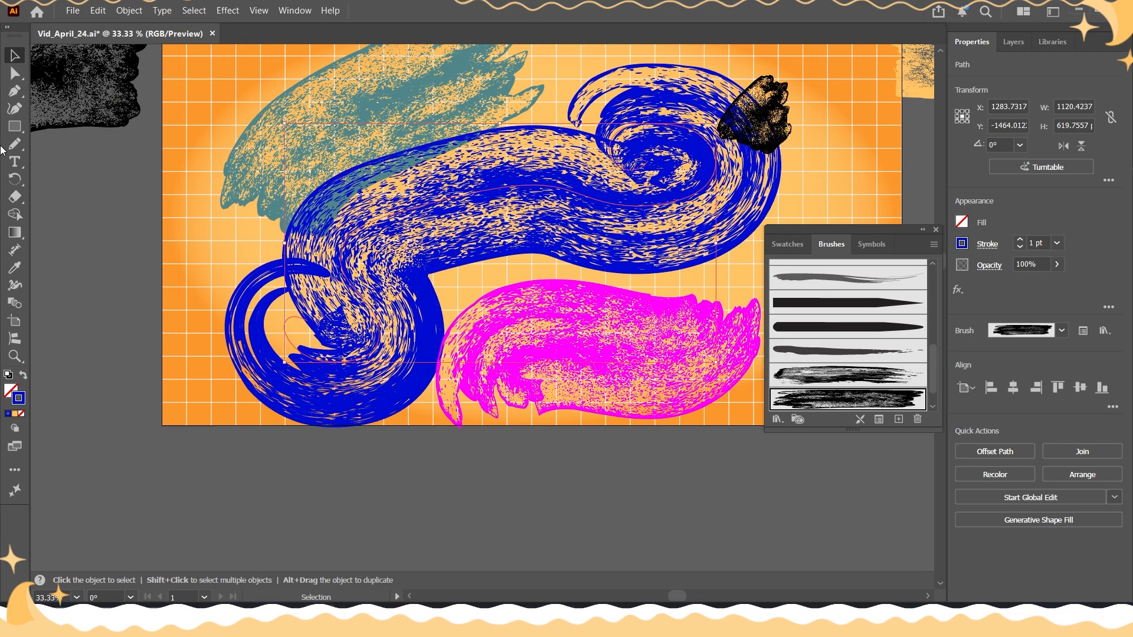
- Paint more large blue strokes over the teal stroke and down the artboard's left side with the Paintbrush tool
{"action": "left_click_drag", "start_coordinate": [15, 143], "coordinate": [71, 144]}
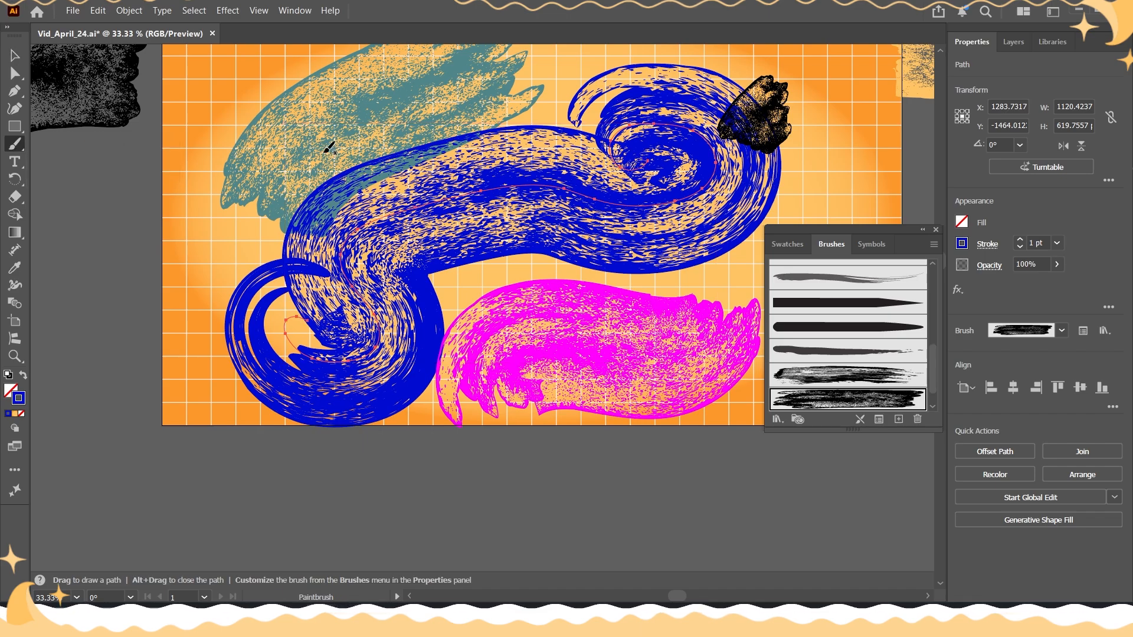
{"action": "mouse_move", "coordinate": [338, 126]}
{"action": "left_mouse_down"}
{"action": "mouse_move", "coordinate": [287, 342]}
{"action": "mouse_move", "coordinate": [297, 378]}
{"action": "left_mouse_up"}
{"action": "mouse_move", "coordinate": [398, 114]}
{"action": "left_mouse_down"}
{"action": "mouse_move", "coordinate": [510, 83]}
{"action": "mouse_move", "coordinate": [270, 198]}
{"action": "left_mouse_up"}
{"action": "mouse_move", "coordinate": [373, 303]}
{"action": "left_mouse_down"}
{"action": "mouse_move", "coordinate": [657, 195]}
{"action": "mouse_move", "coordinate": [416, 332]}
{"action": "left_mouse_up"}
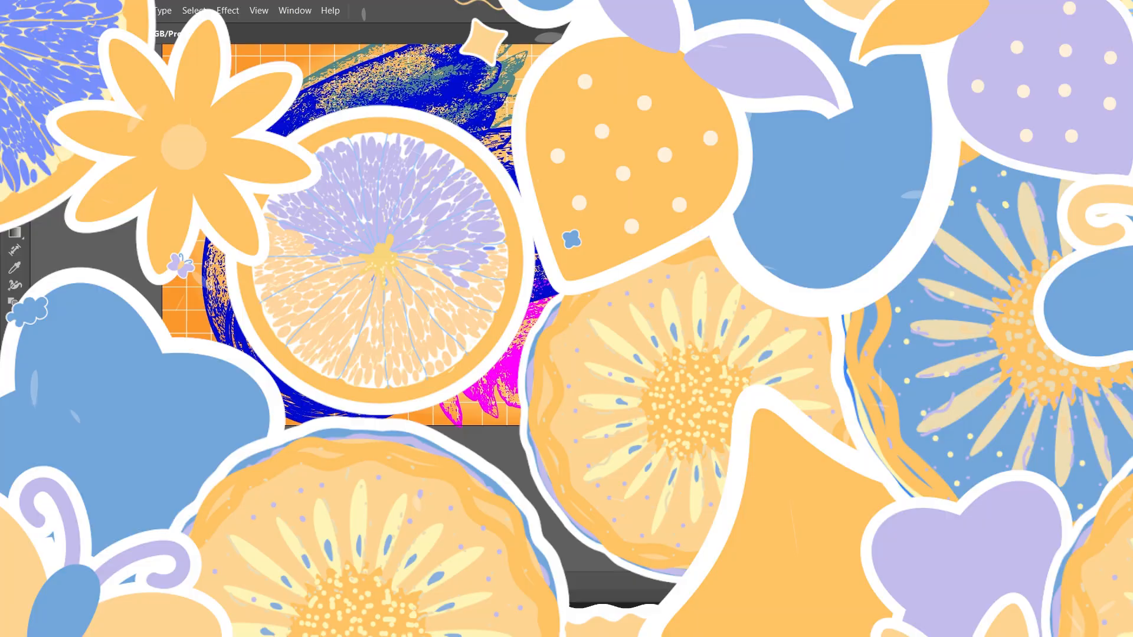